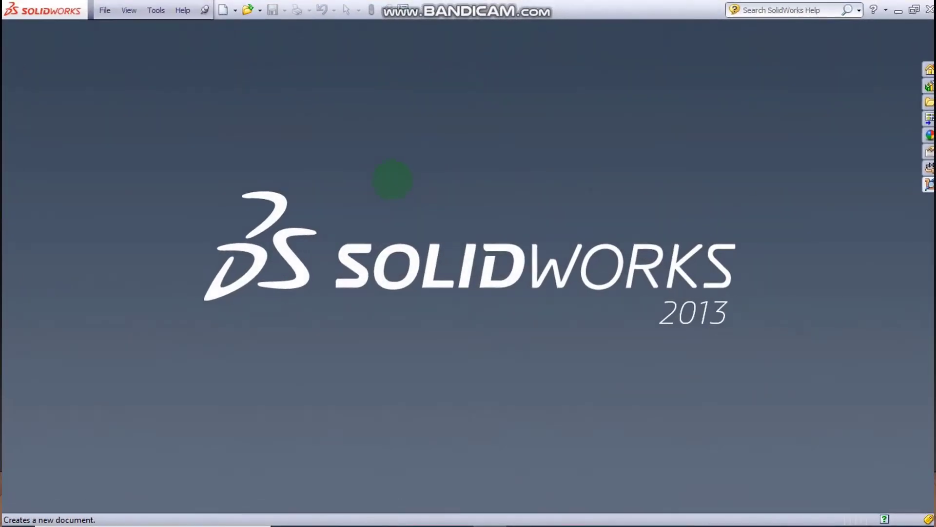
Create a new blank part document, Part4.
click(223, 10)
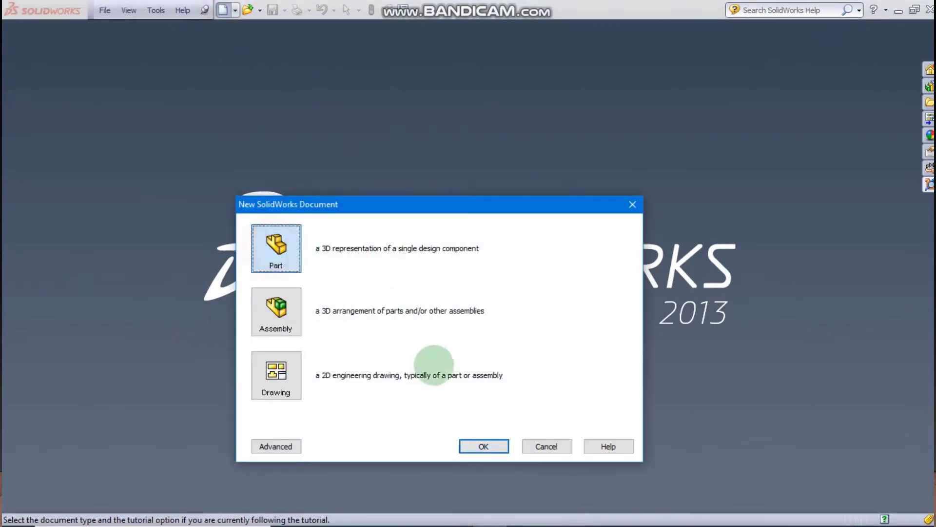
click(484, 445)
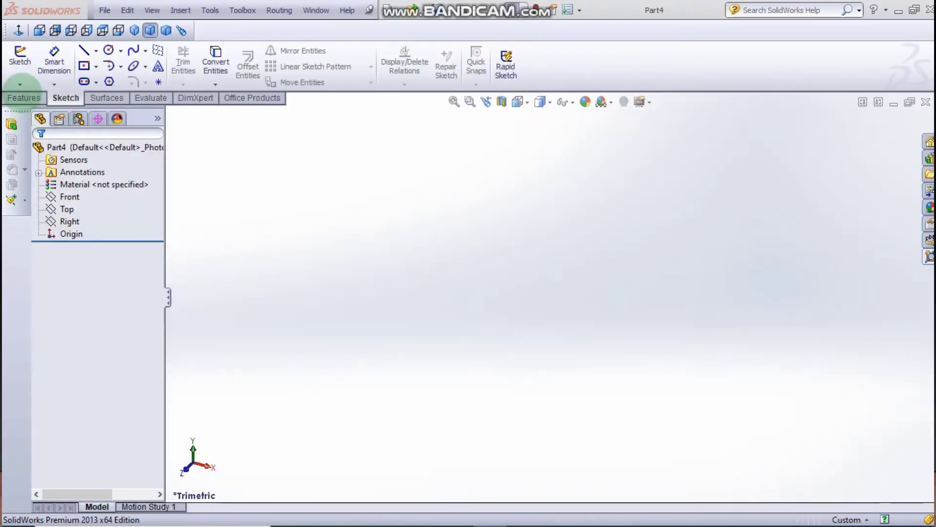
Sketch a 20×20 mm center rectangle about the origin on the Top plane.
click(21, 92)
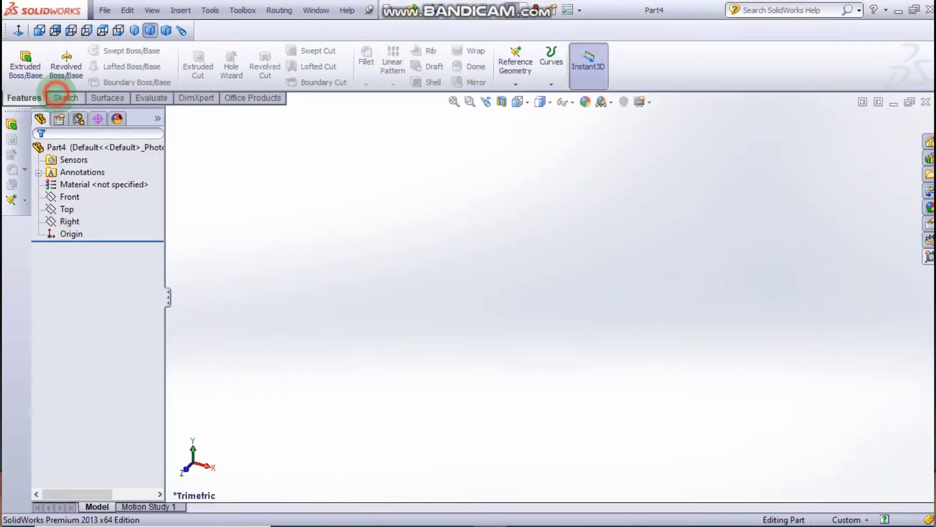
click(65, 97)
click(19, 55)
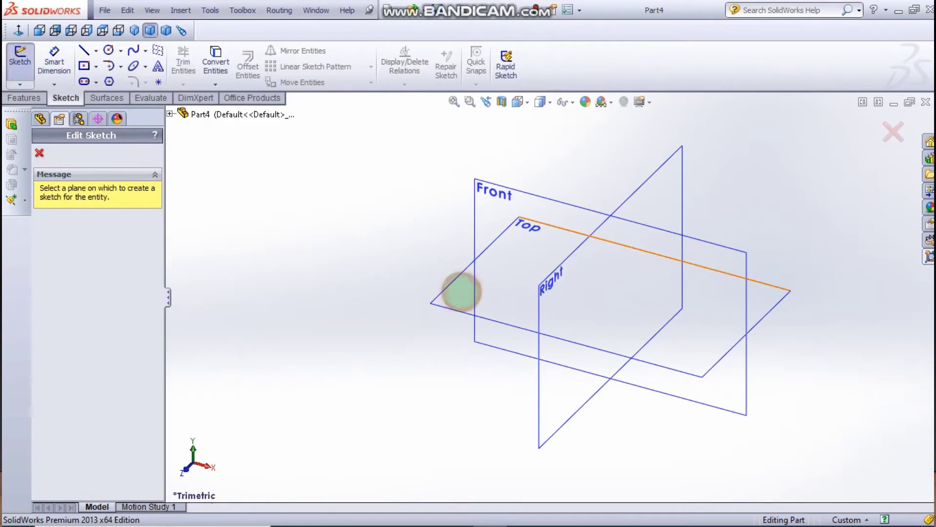
click(461, 292)
click(84, 65)
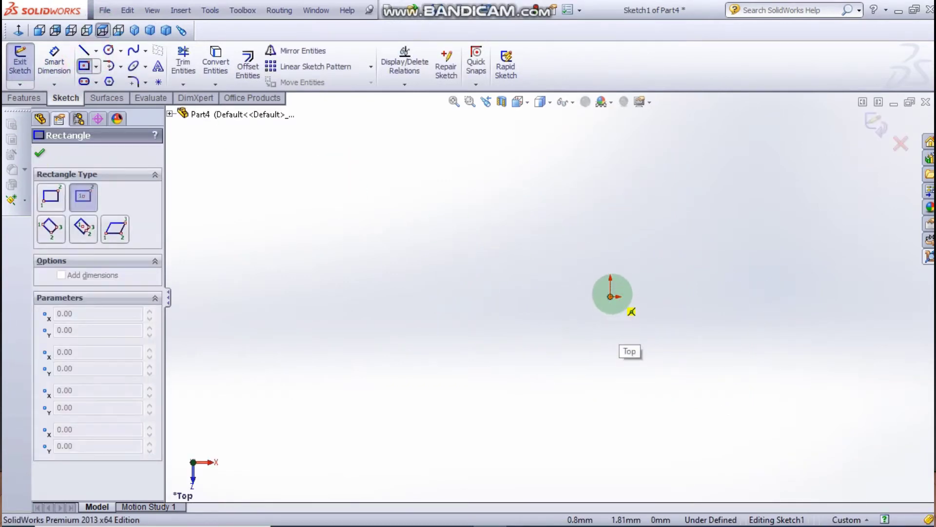
drag(611, 296, 491, 276)
text(20)
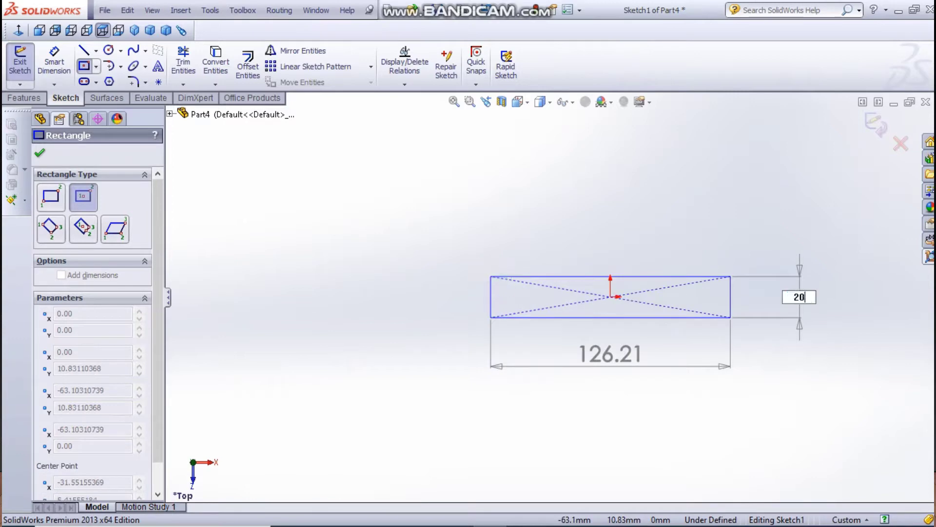
key(Return)
text(20)
key(Return)
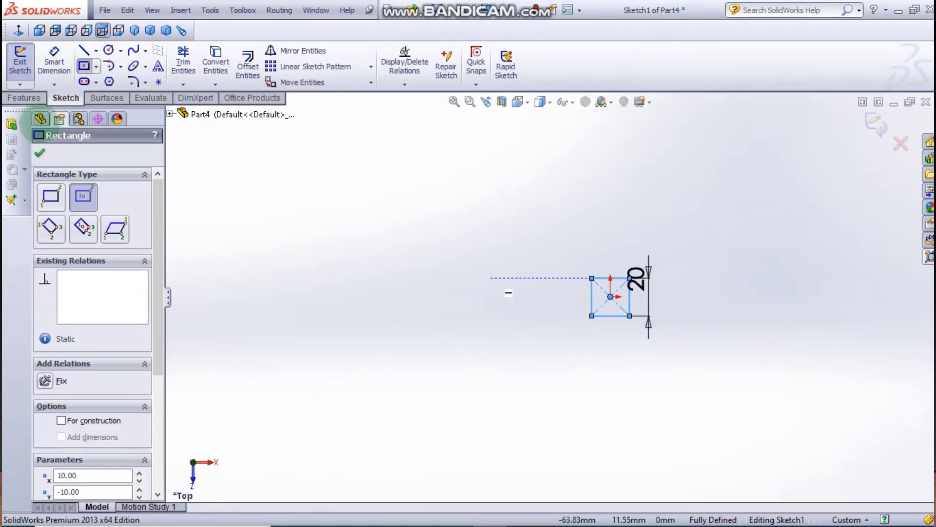
Extrude the square mid-plane 20 mm to form the cube, Boss-Extrude1.
click(26, 97)
click(26, 73)
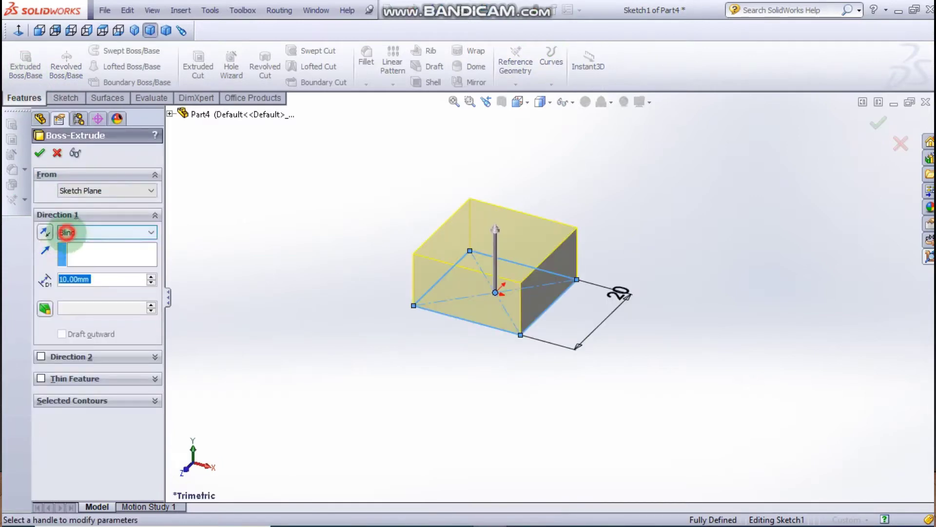
click(61, 232)
click(78, 292)
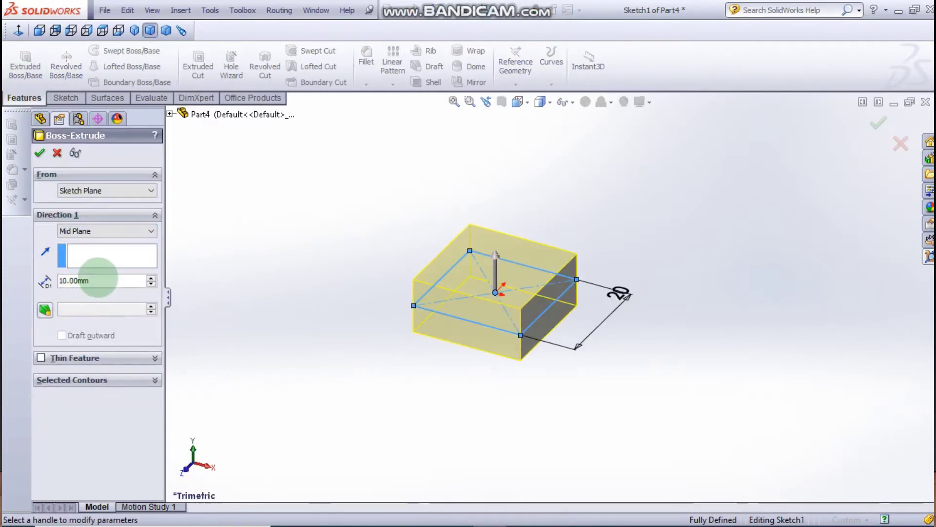
click(97, 280)
text(20)
key(Return)
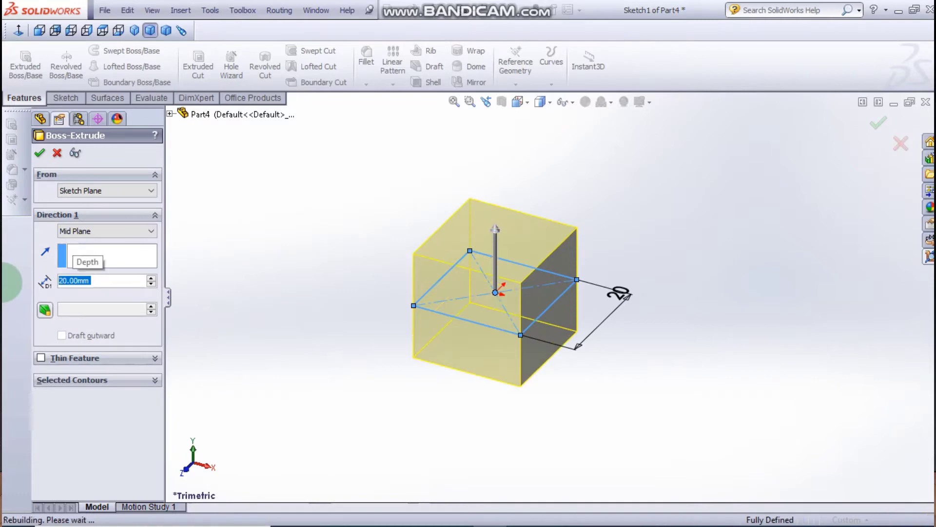
key(Return)
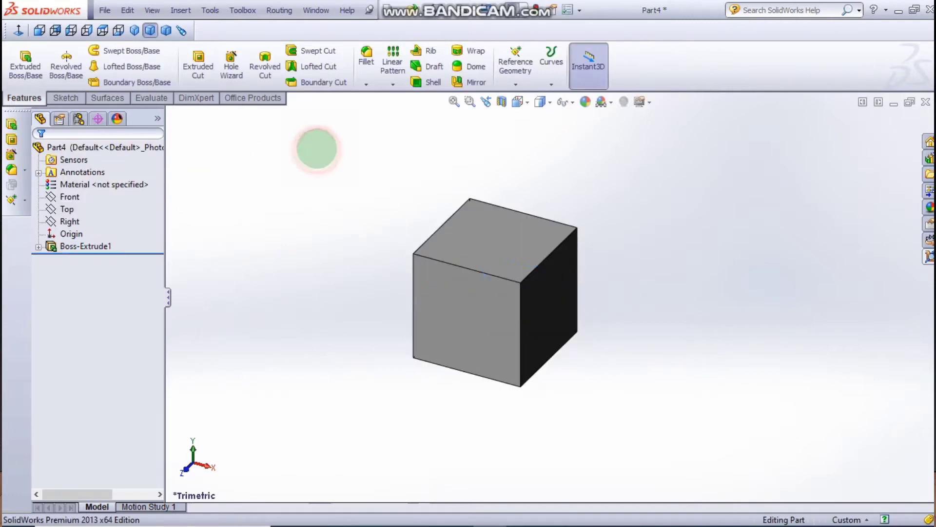
Fillet all selected cube edges with a 3 mm radius.
click(363, 58)
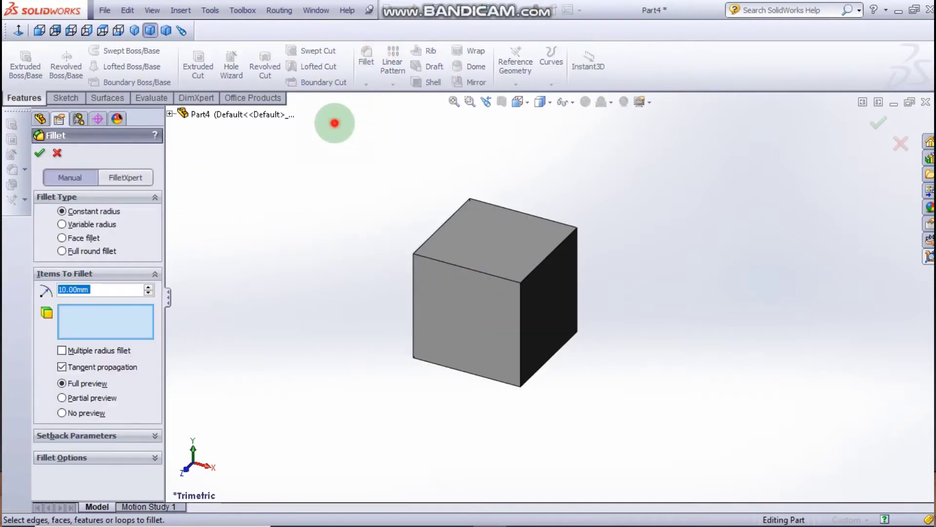
key(ctrl+a)
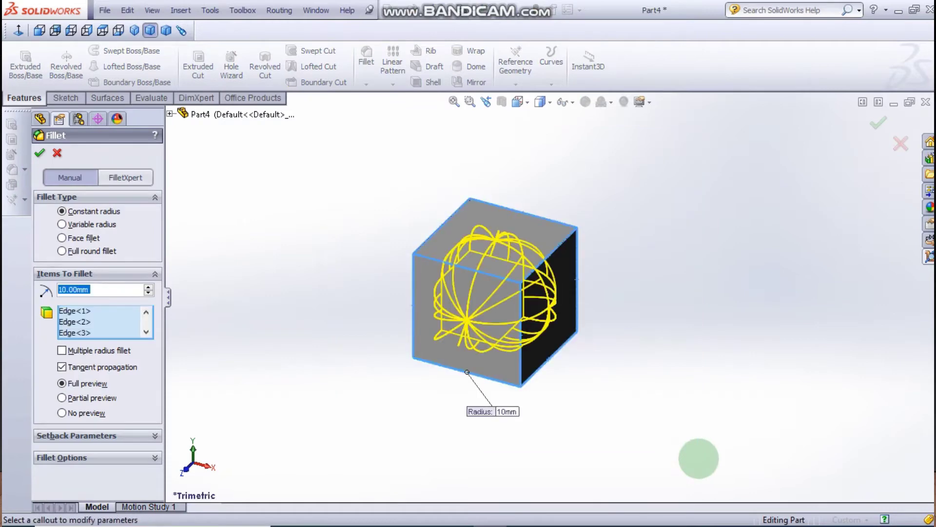
key(BackSpace)
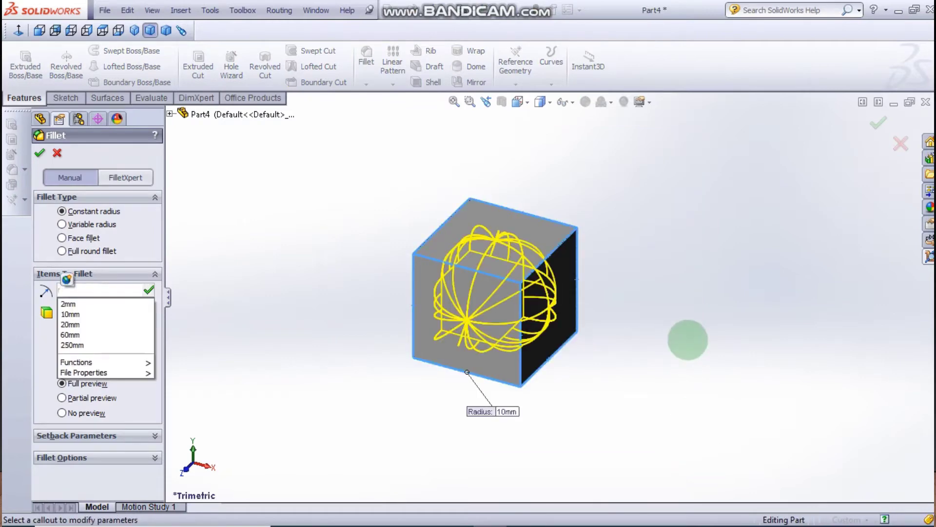
click(688, 340)
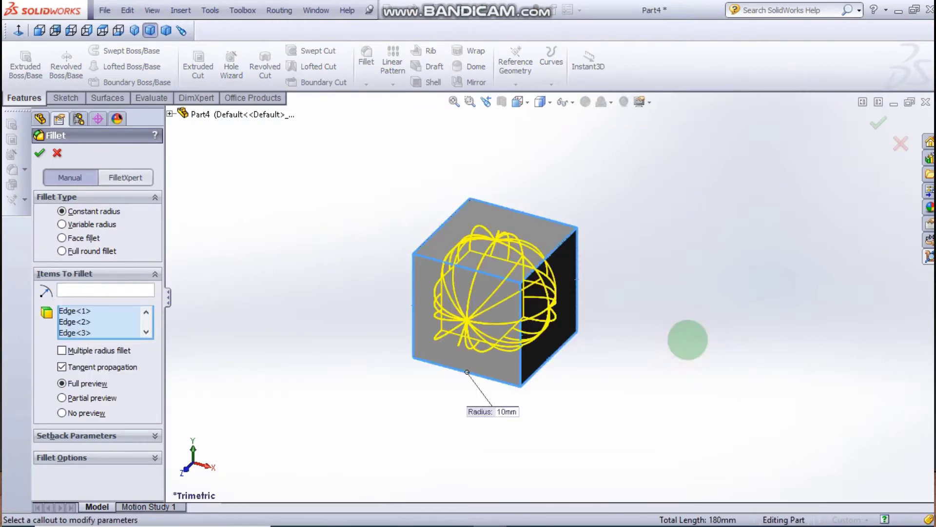
text(3)
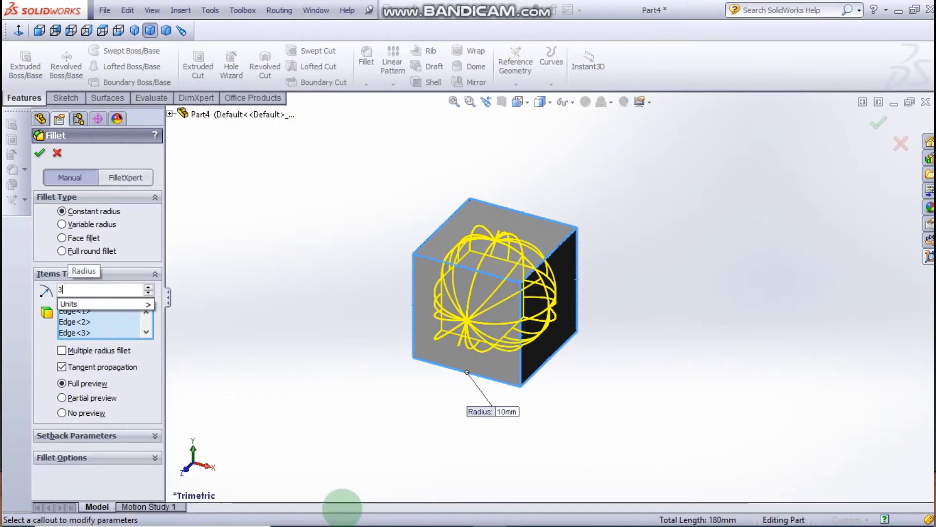
key(Return)
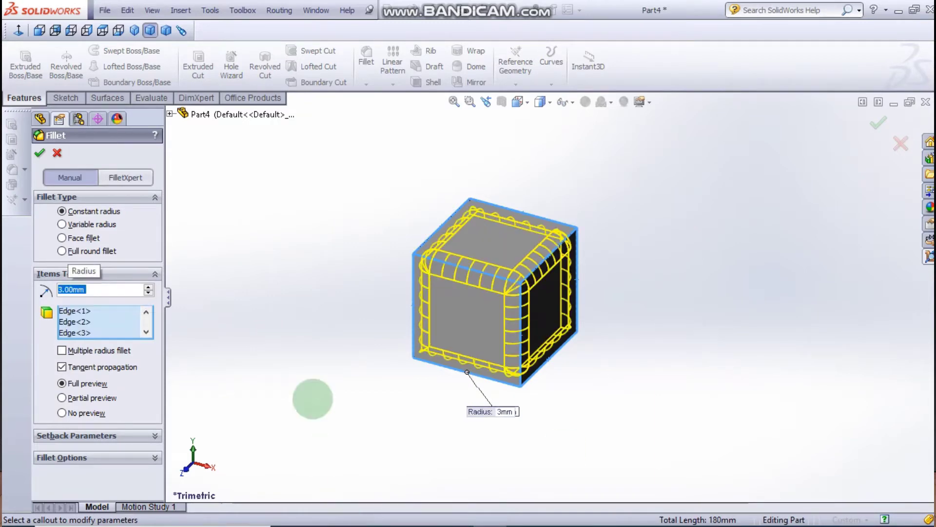
Add the three missed edges to the 3 mm fillet and accept Fillet1.
mouse_move(425, 222)
middle_down()
mouse_move(374, 215)
mouse_move(224, 345)
mouse_move(168, 292)
middle_up()
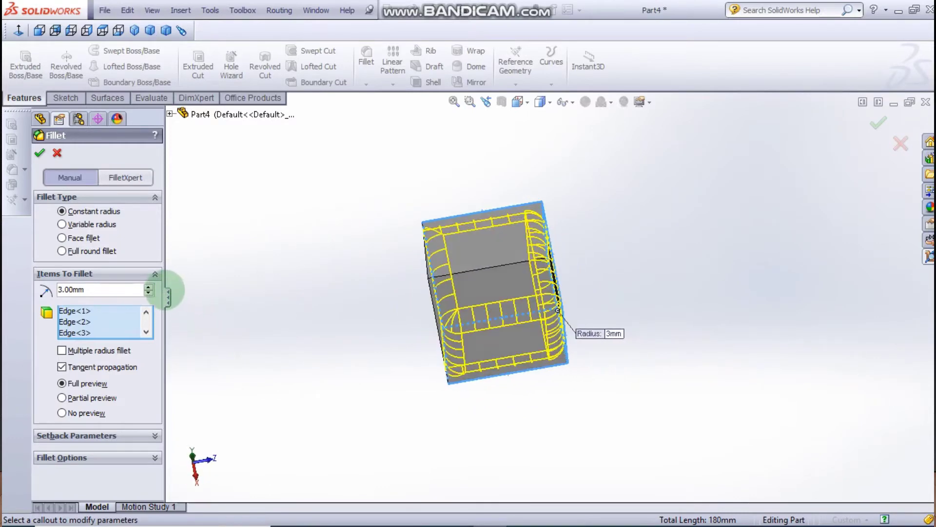
drag(168, 297, 242, 318)
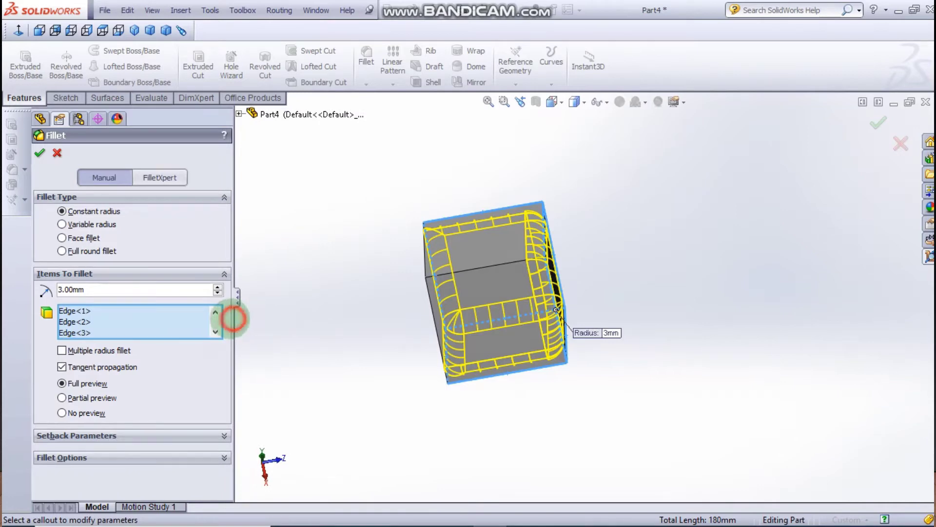
drag(233, 319, 162, 318)
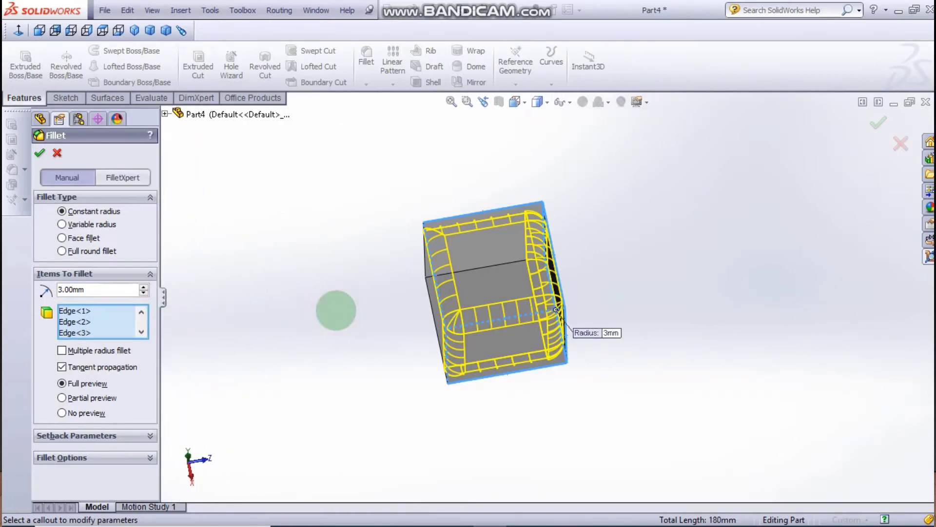
middle_drag(361, 311, 402, 334)
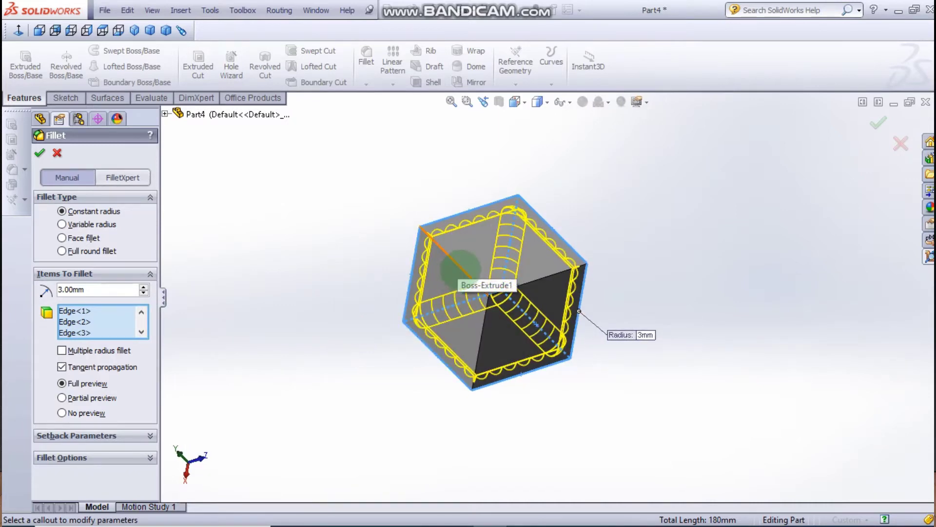
click(461, 269)
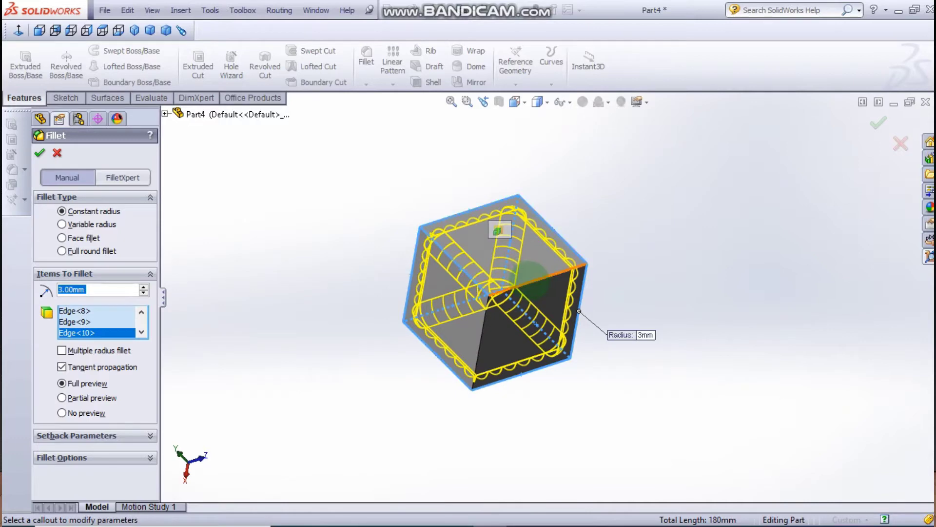
click(531, 280)
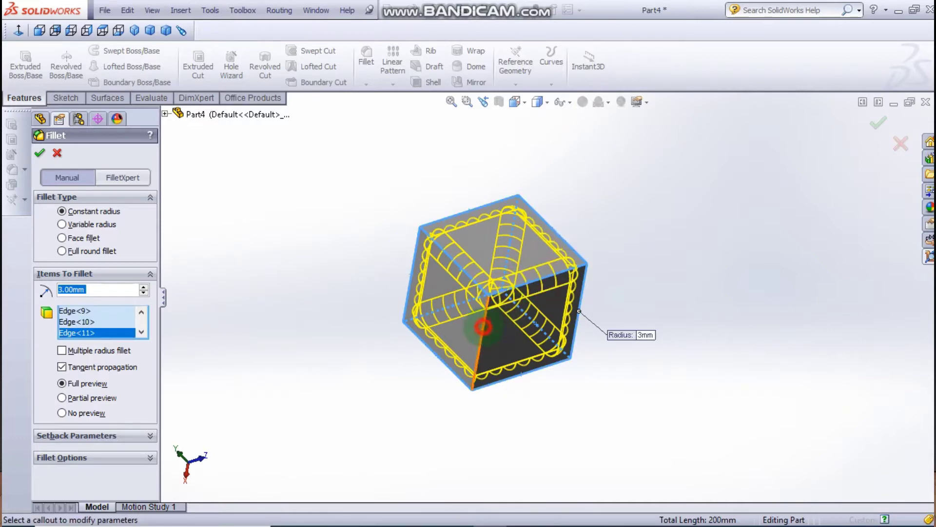
click(483, 326)
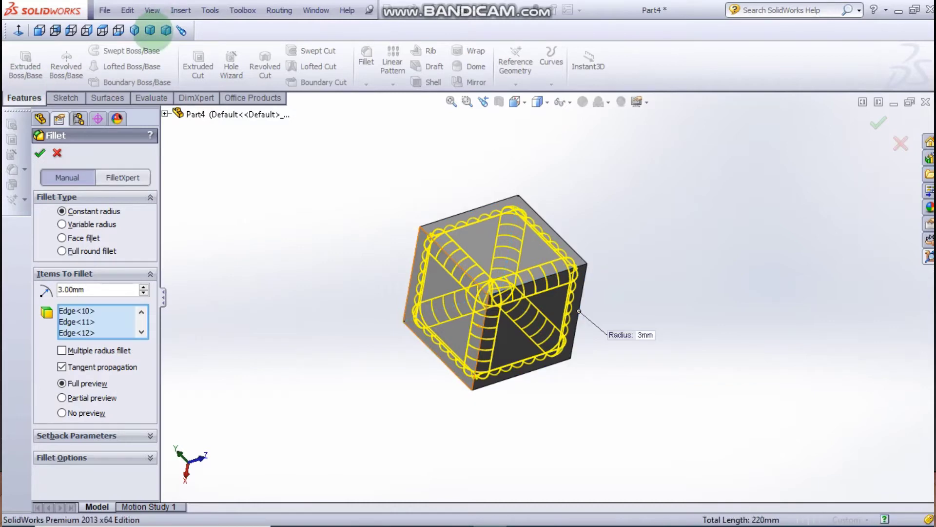
click(151, 32)
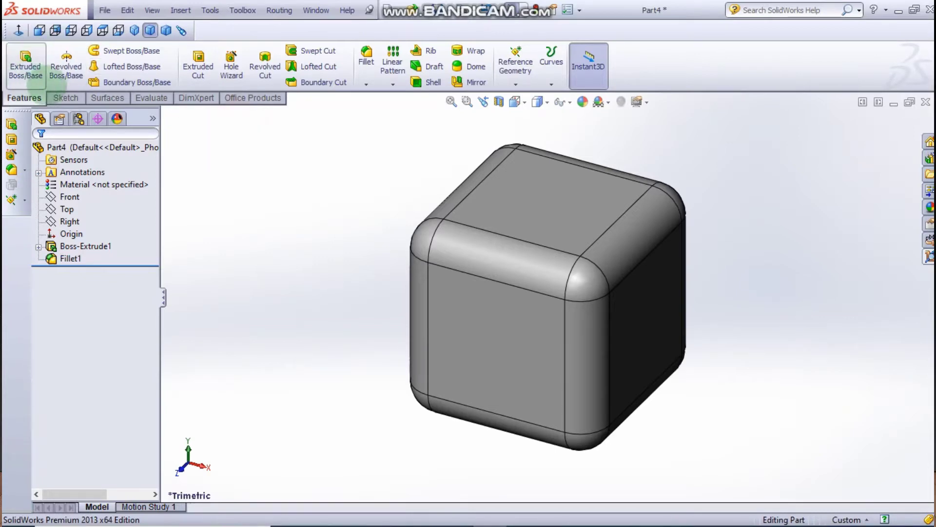
Start a new sketch on the cube's top face, viewed normal to it.
click(65, 98)
click(19, 56)
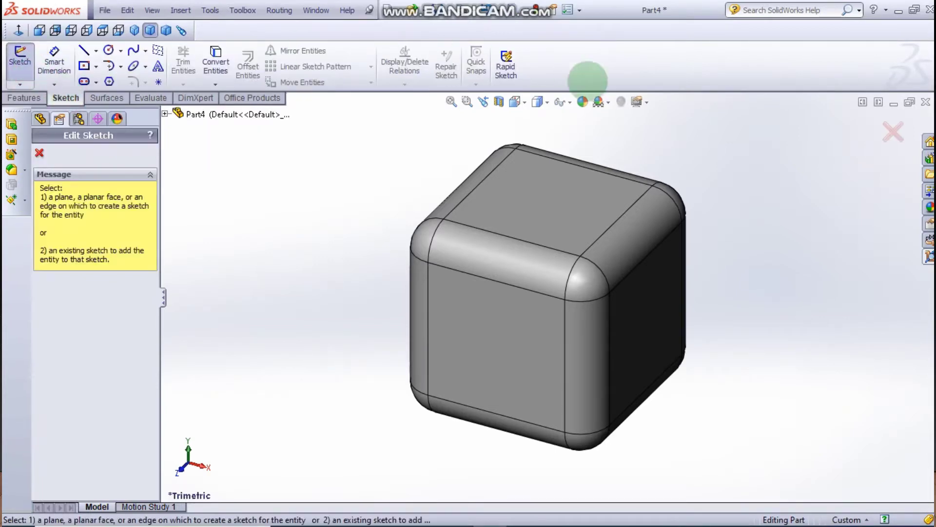
click(561, 217)
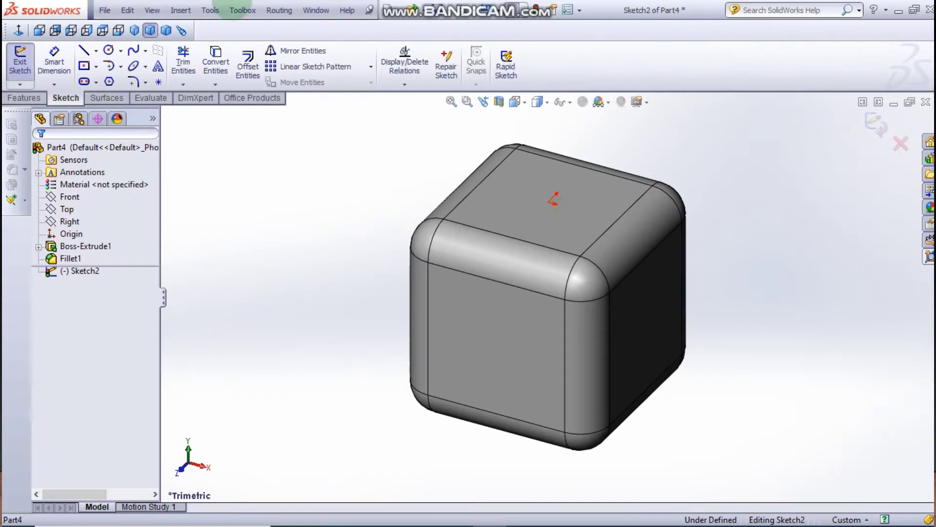
click(18, 30)
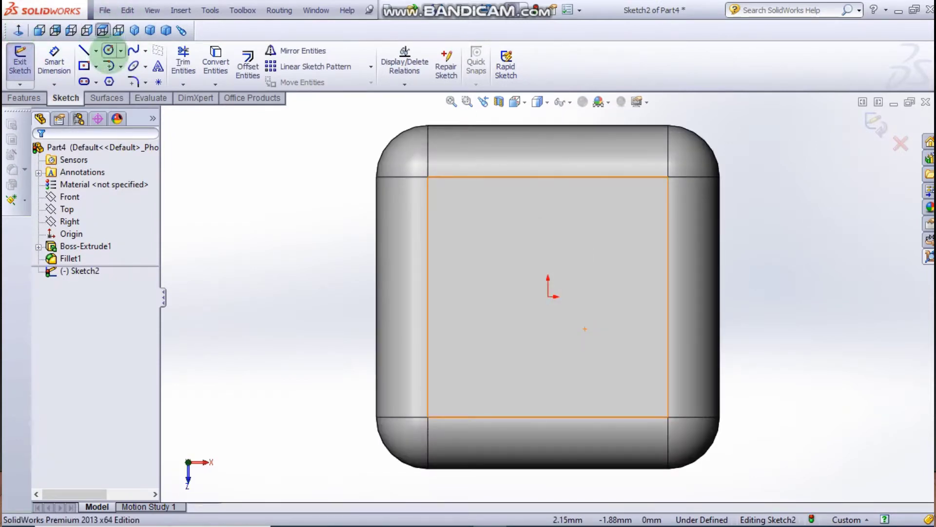
Draw a 2.5 mm diameter circle centred on the origin.
click(109, 50)
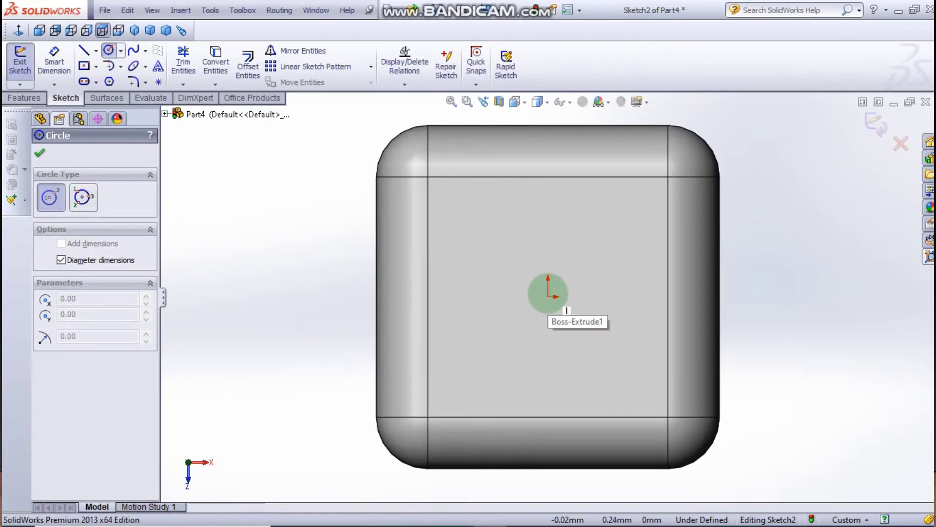
click(548, 296)
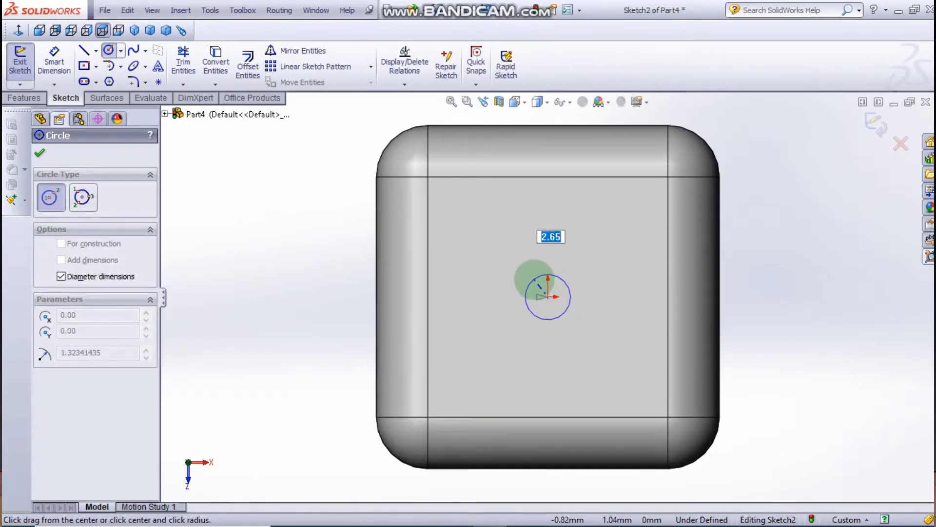
text(2)
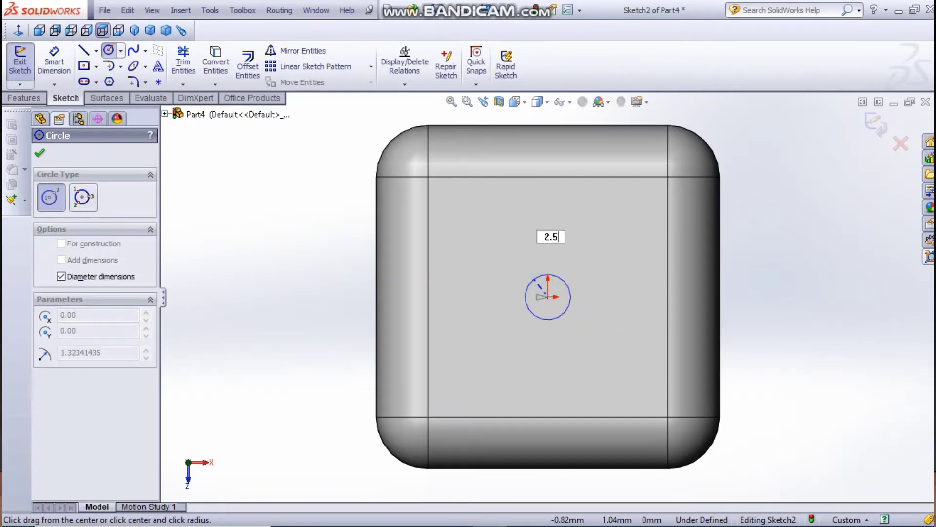
click(534, 280)
key(Escape)
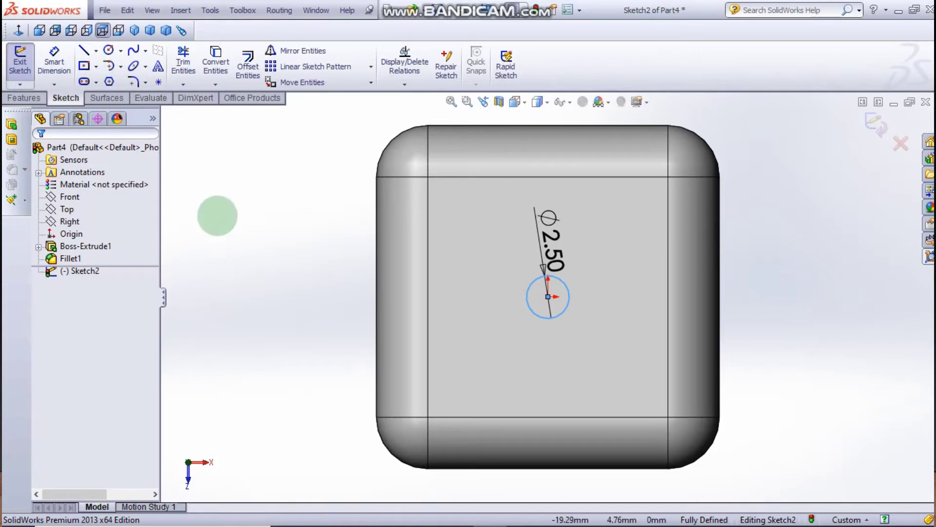
click(217, 216)
Split the cube's face with the 2.5 mm circle using Split Line, viewed trimetric.
click(37, 95)
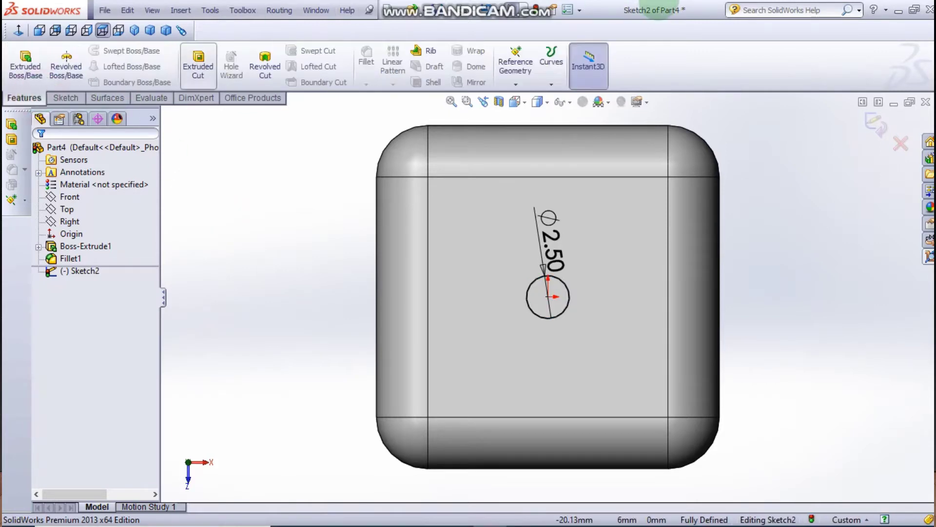
click(550, 83)
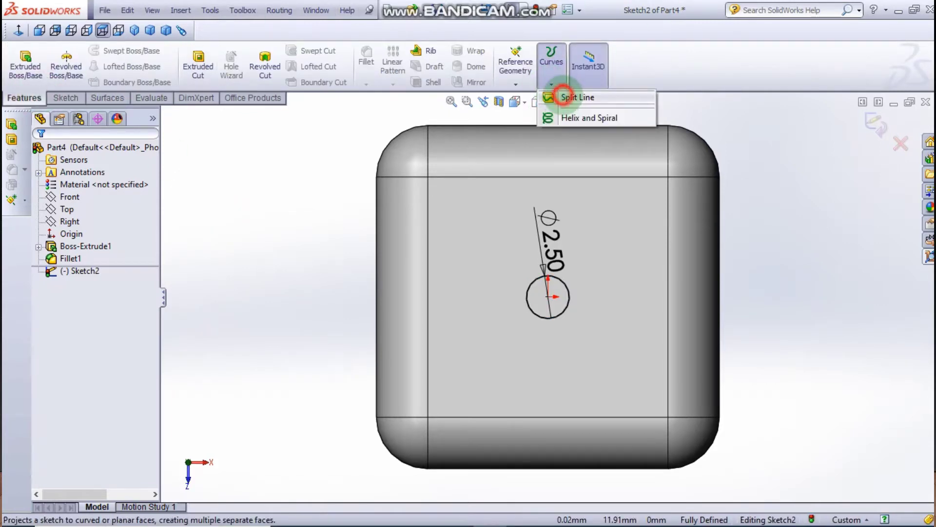
click(563, 96)
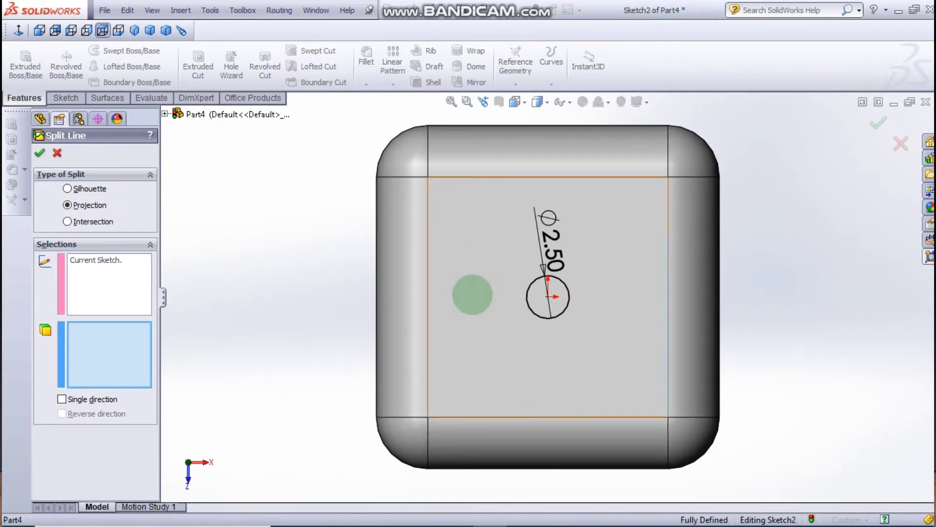
click(473, 295)
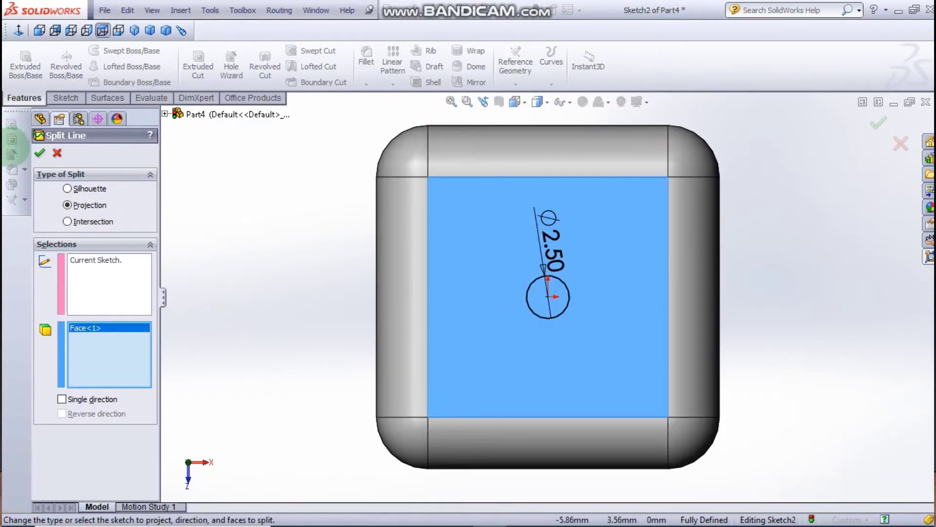
click(40, 152)
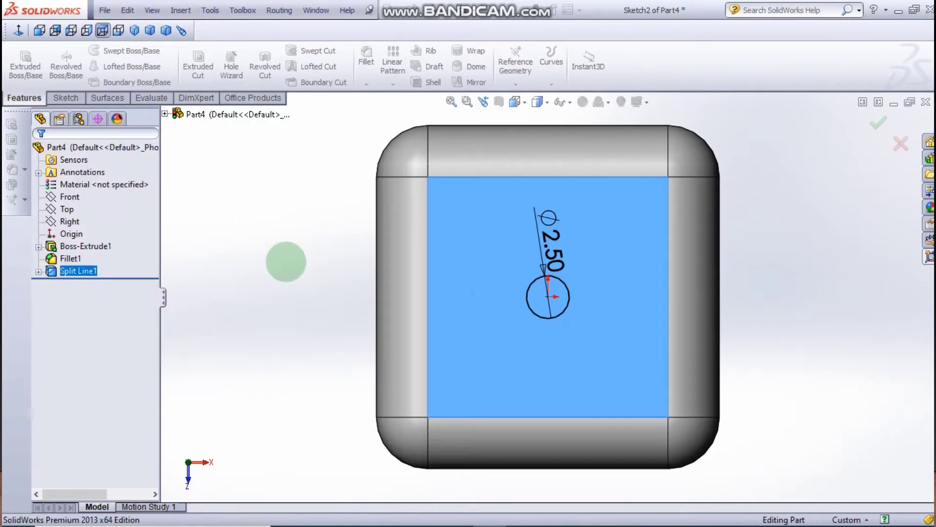
click(286, 262)
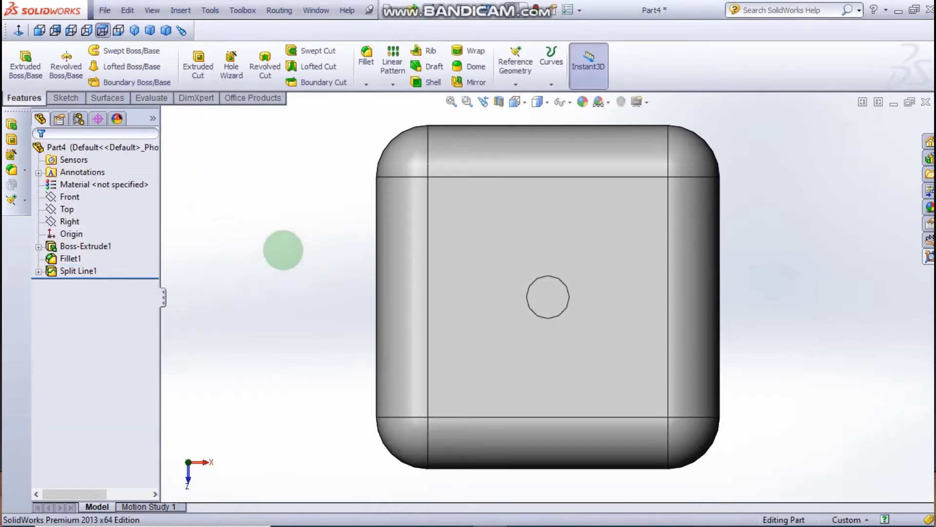
click(150, 30)
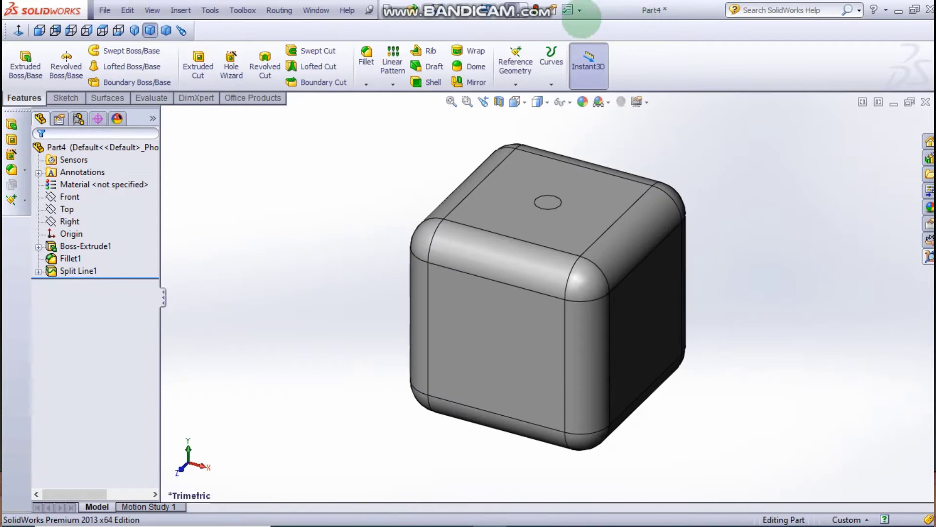
Raise Part4's shaded and wireframe image quality sliders to maximum in Document Properties.
click(566, 10)
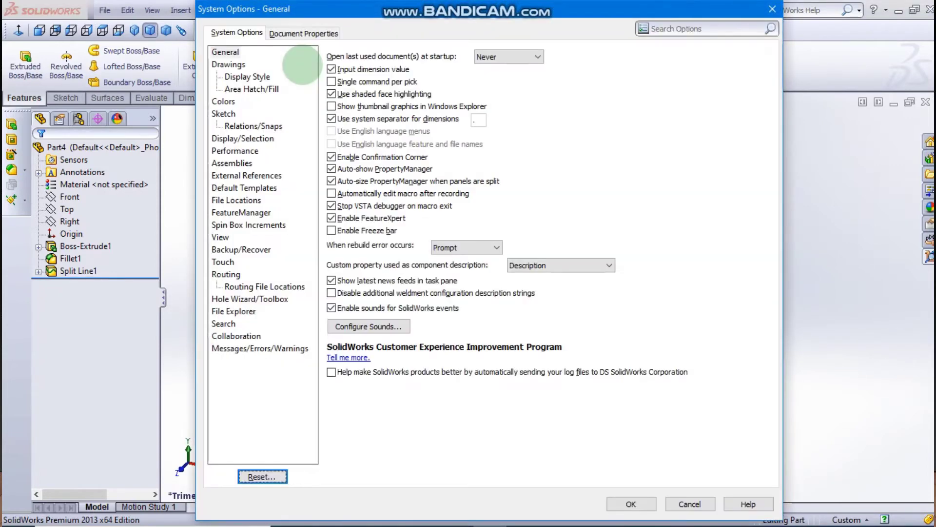
click(293, 33)
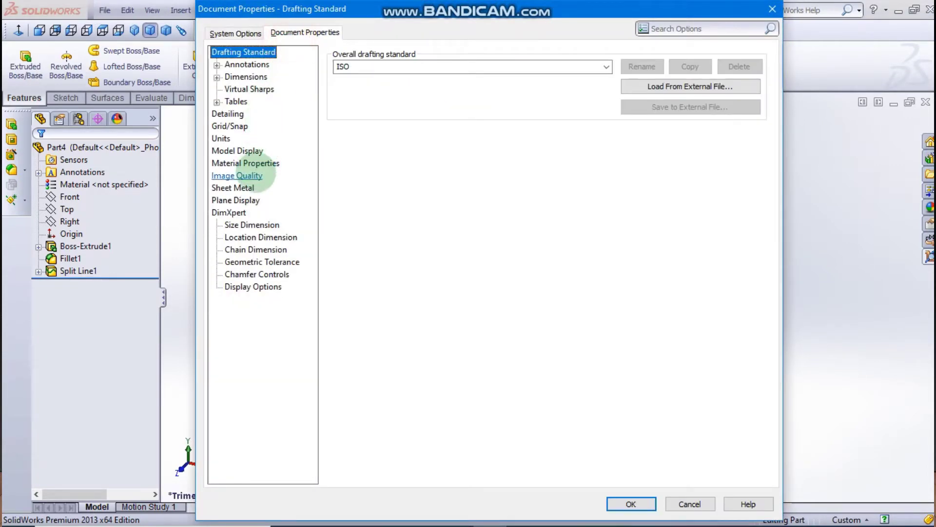
click(237, 176)
drag(368, 77, 675, 73)
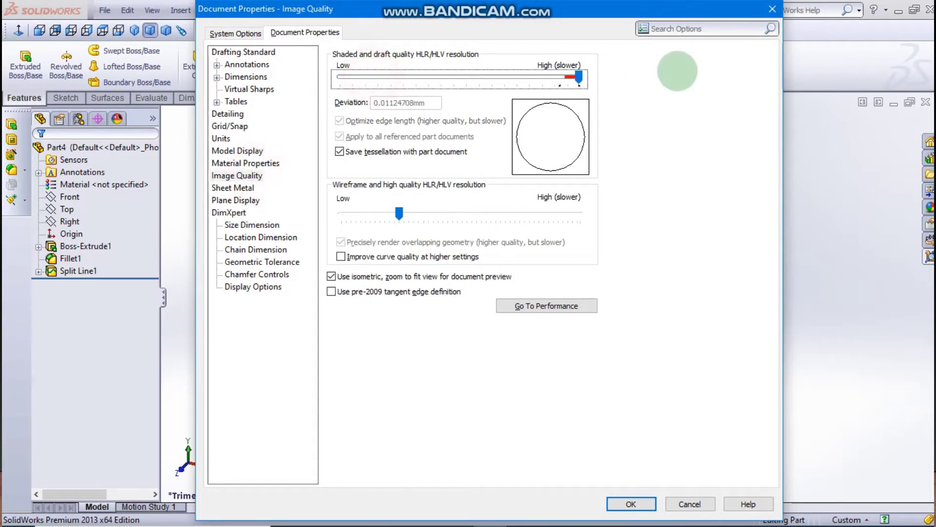
drag(399, 213, 619, 210)
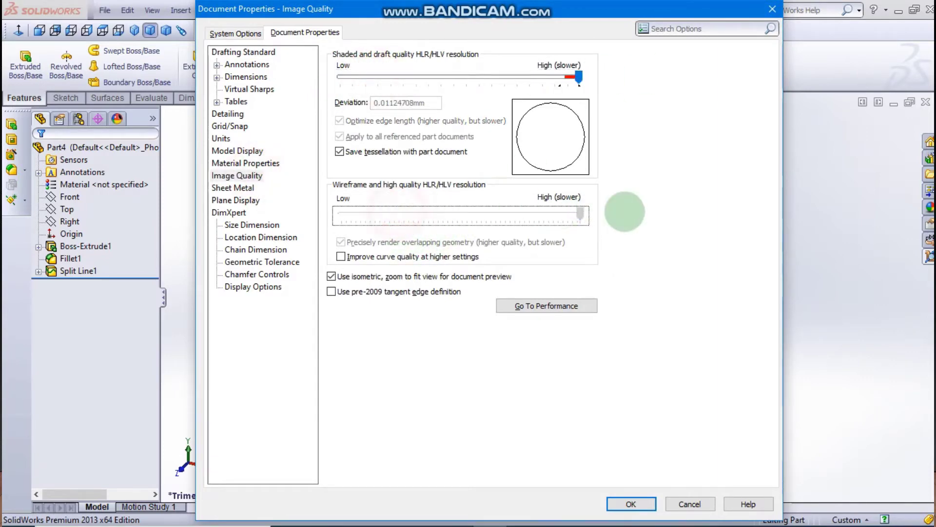
click(631, 504)
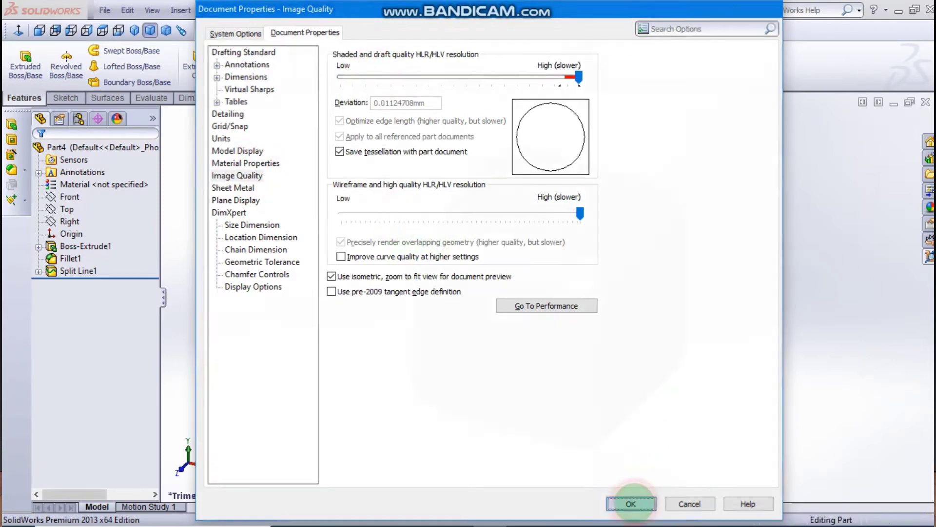
click(767, 183)
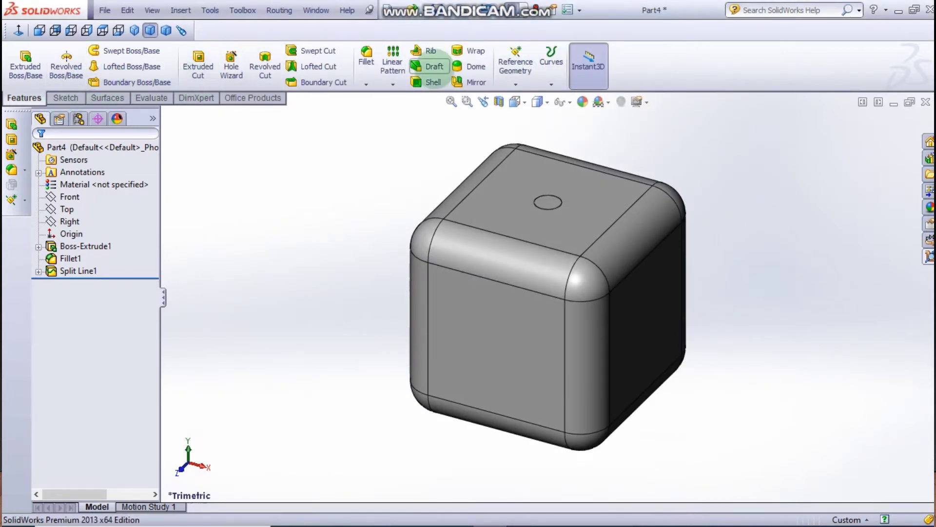
Dome the circular dot face 1 mm in the reversed direction.
click(458, 67)
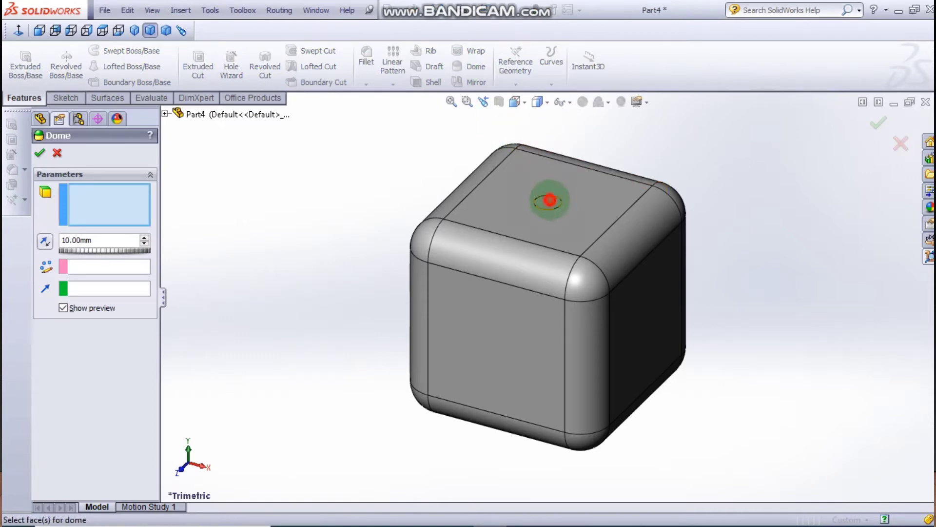
click(549, 200)
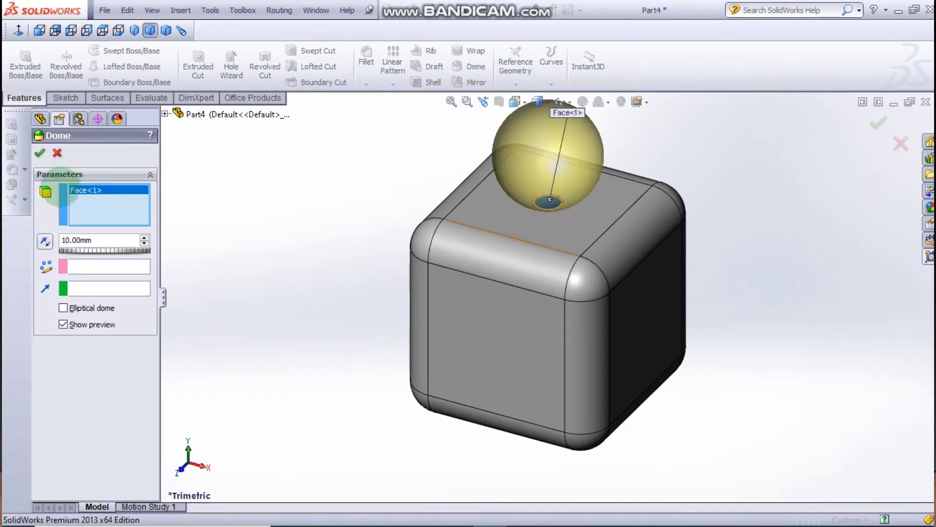
click(45, 241)
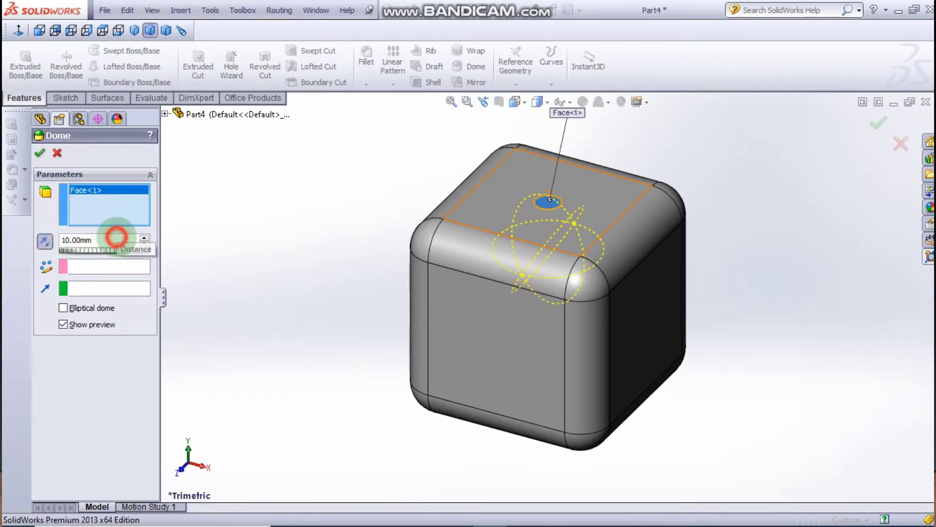
click(116, 237)
text(1)
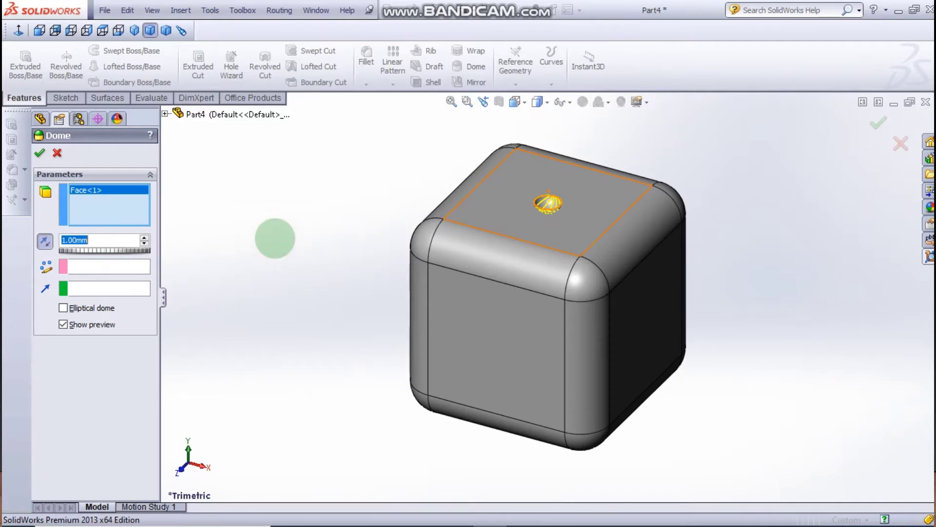
key(Return)
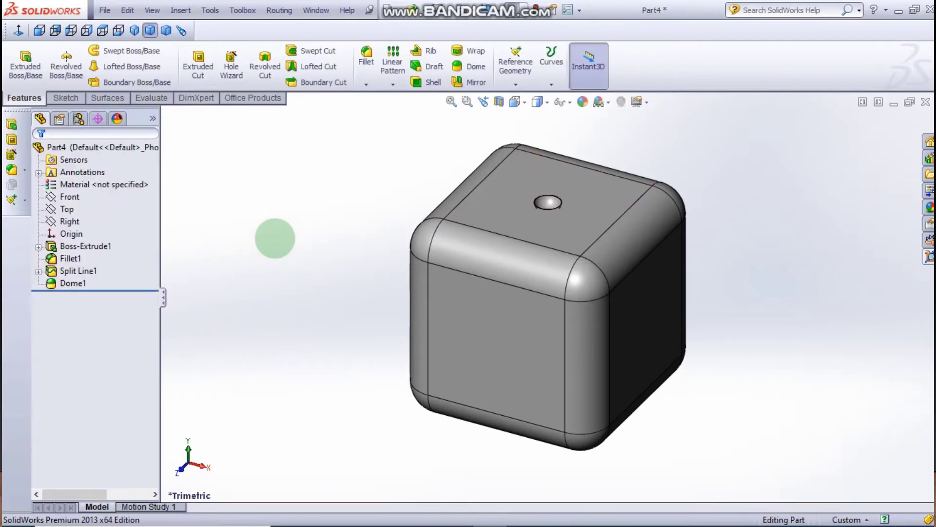
Switch to trimetric, shaded without edges, and orbit to inspect the dome.
mouse_move(298, 263)
middle_down()
mouse_move(267, 362)
mouse_move(278, 383)
mouse_move(320, 346)
mouse_move(336, 306)
mouse_move(335, 247)
middle_up()
click(150, 30)
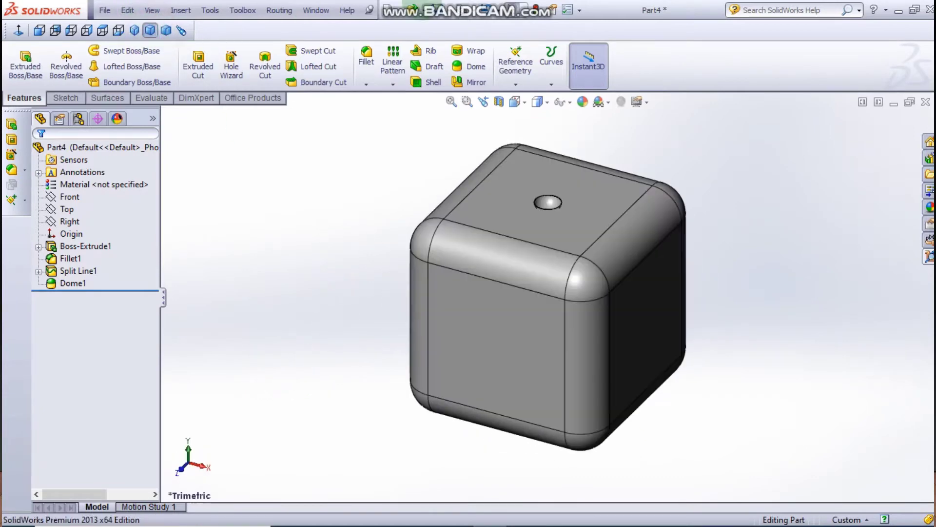
click(547, 101)
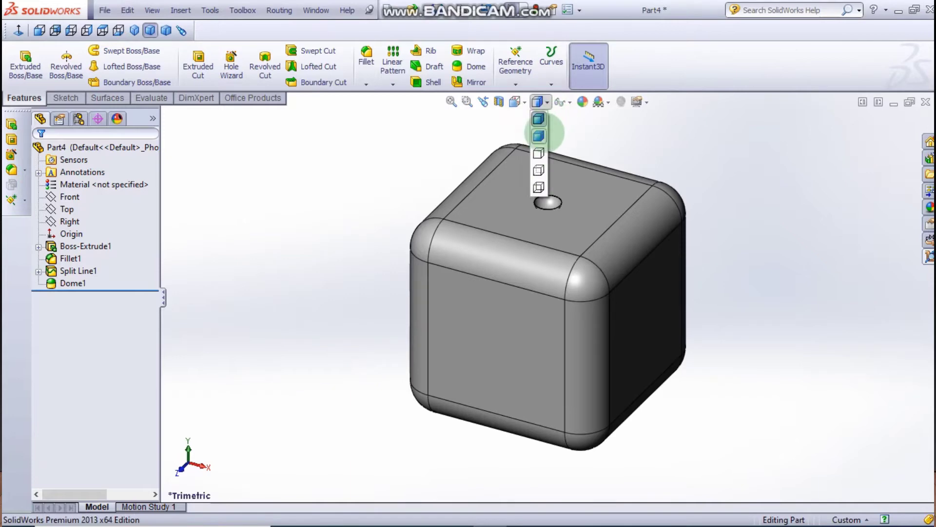
click(542, 135)
mouse_move(628, 139)
middle_down()
mouse_move(610, 171)
mouse_move(616, 163)
middle_up()
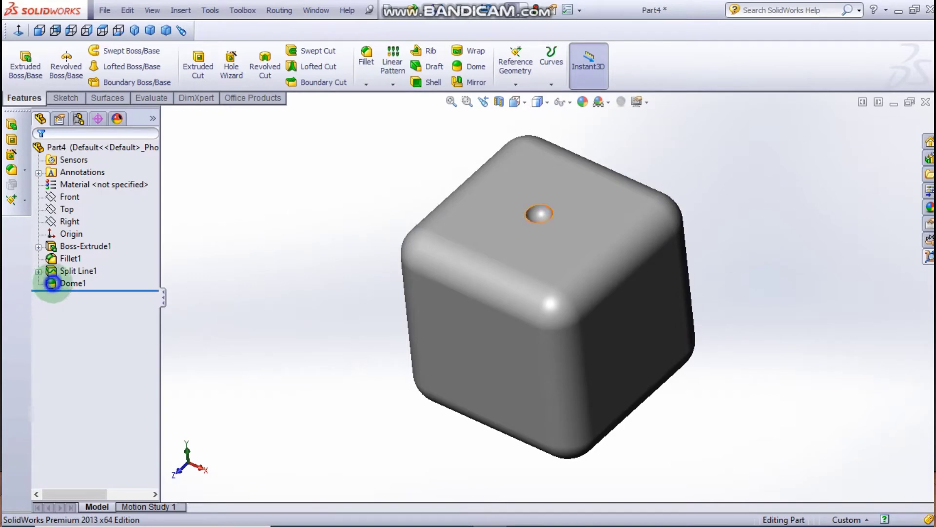
Edit Dome1 so the dot becomes a recessed dimple in the top face.
click(52, 283)
right_click(51, 284)
click(67, 248)
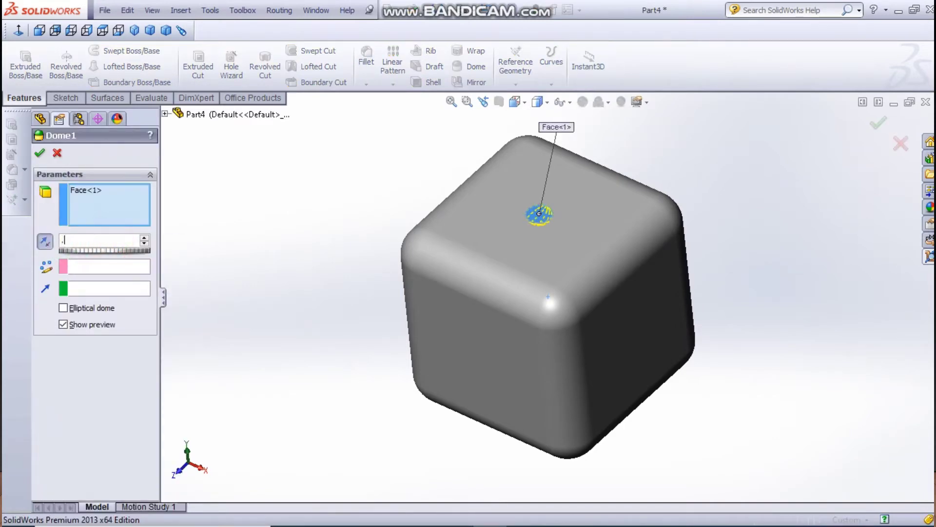
key(Return)
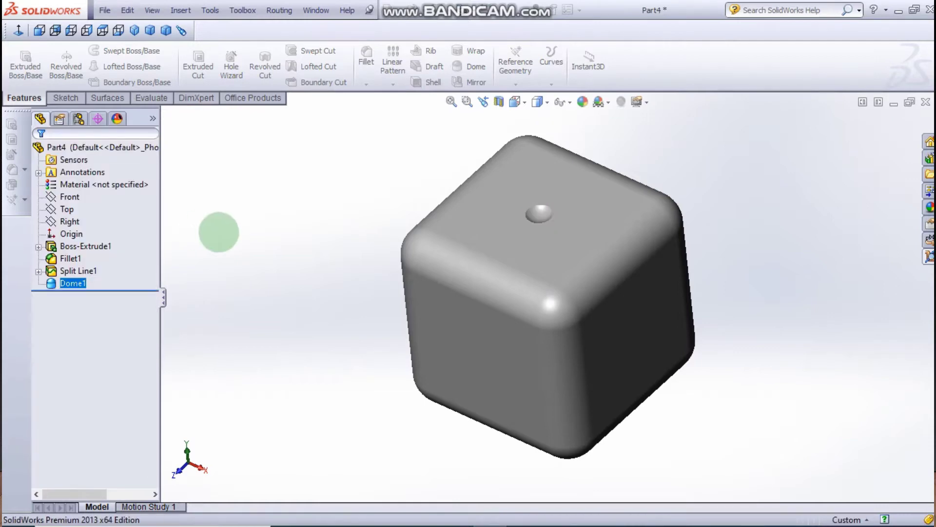
click(217, 232)
Return to trimetric with shaded-with-edges display and orbit to the other faces.
click(149, 30)
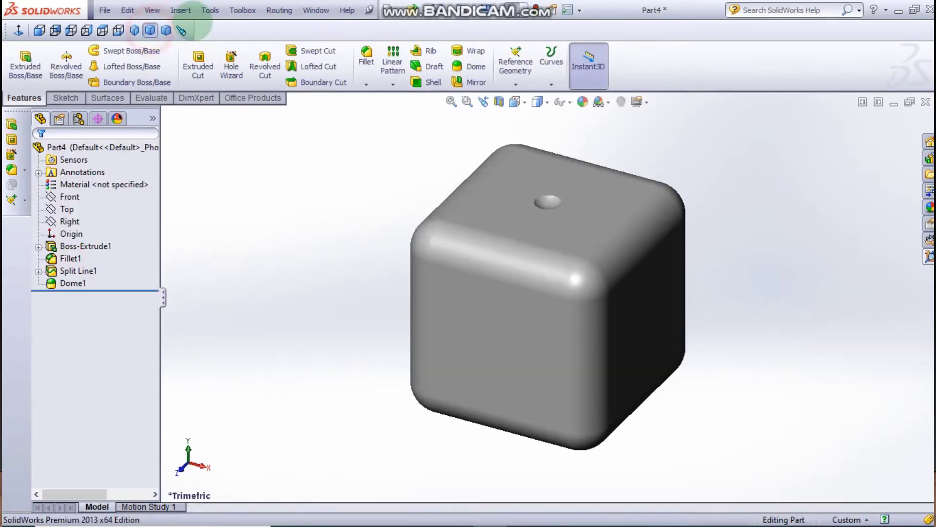
click(547, 102)
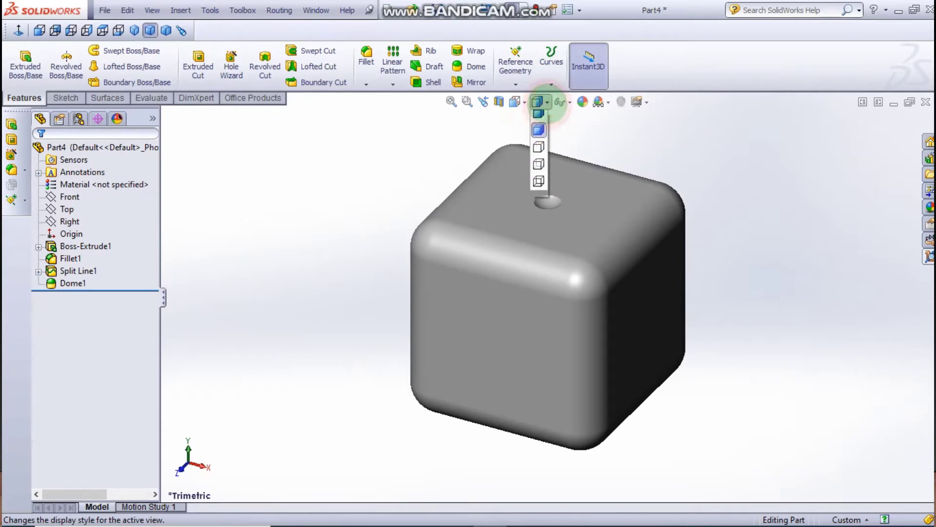
click(539, 116)
click(312, 225)
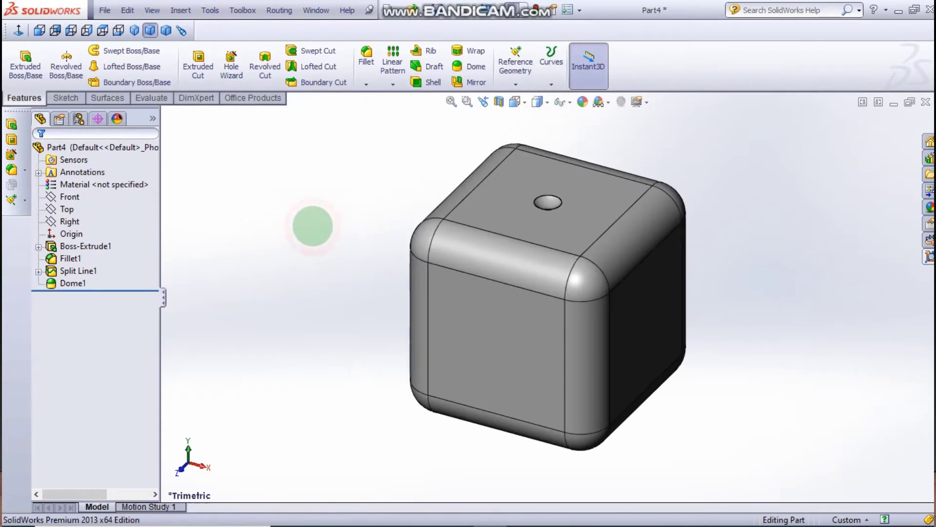
mouse_move(328, 203)
middle_down()
mouse_move(274, 134)
mouse_move(292, 280)
mouse_move(287, 219)
mouse_move(255, 125)
mouse_move(199, 66)
middle_up()
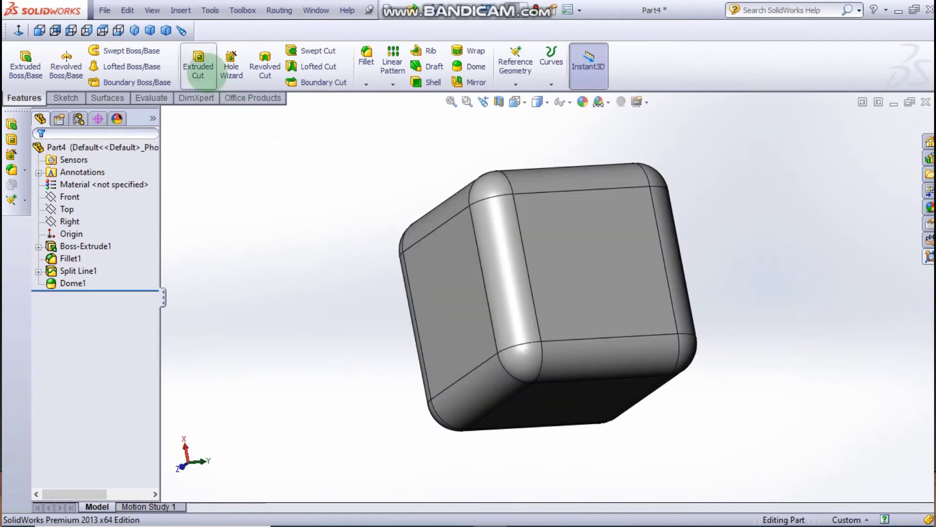
Start a new sketch on the cube's flat front face, viewed normal to it.
click(66, 98)
click(20, 56)
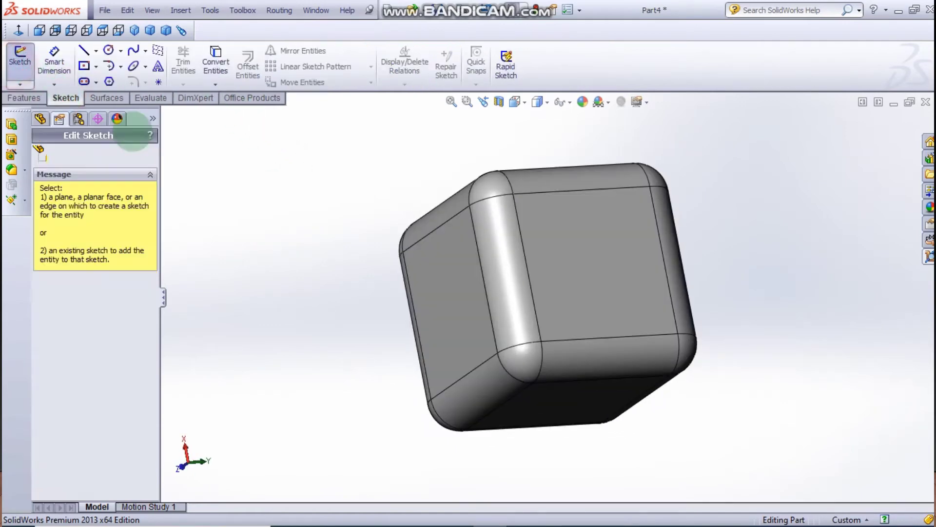
click(428, 265)
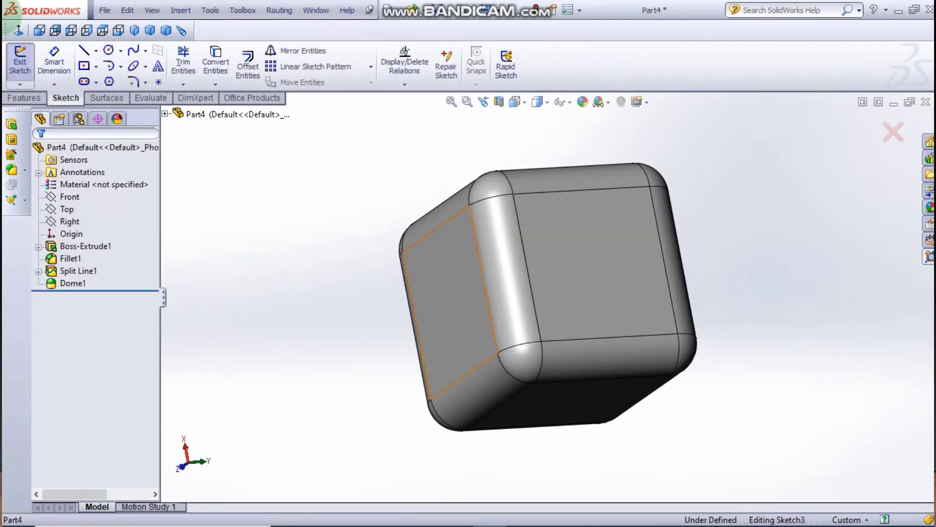
click(18, 31)
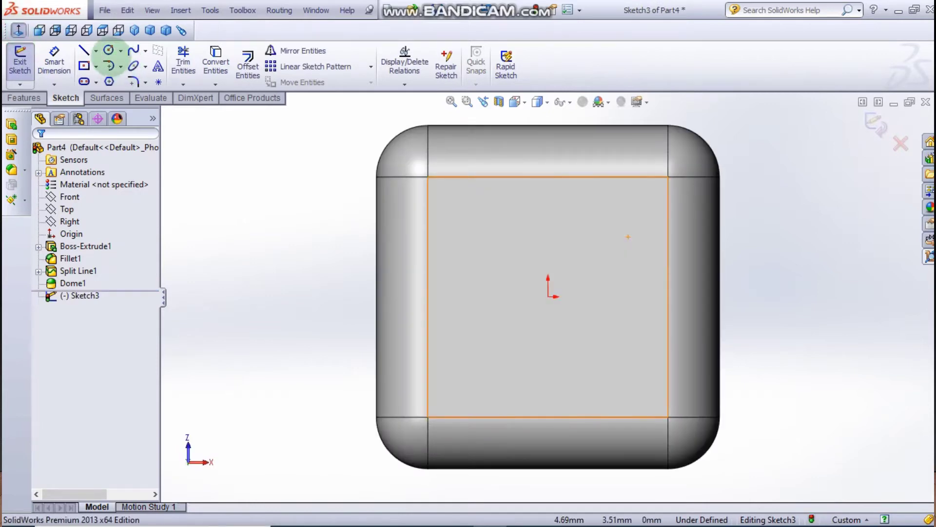
Draw a diagonal centerline from the face's top-left to bottom-right corner.
click(95, 50)
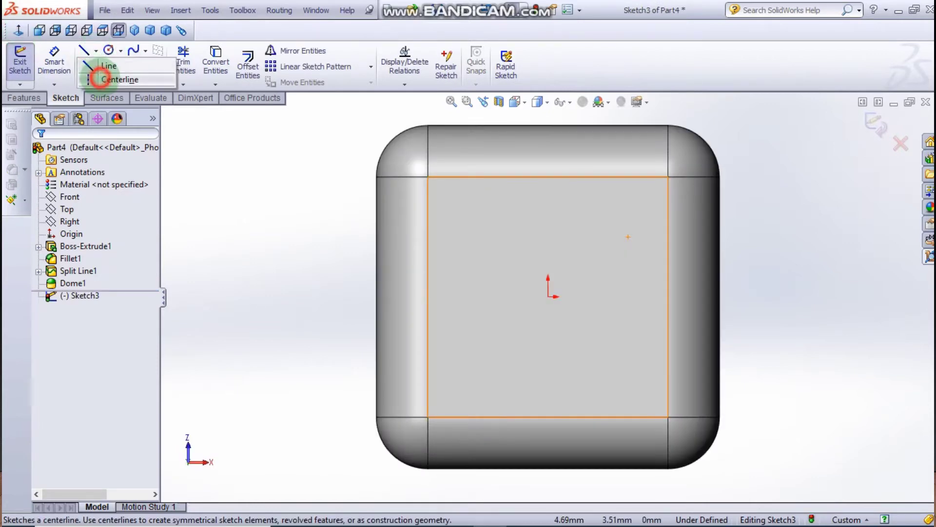
click(100, 79)
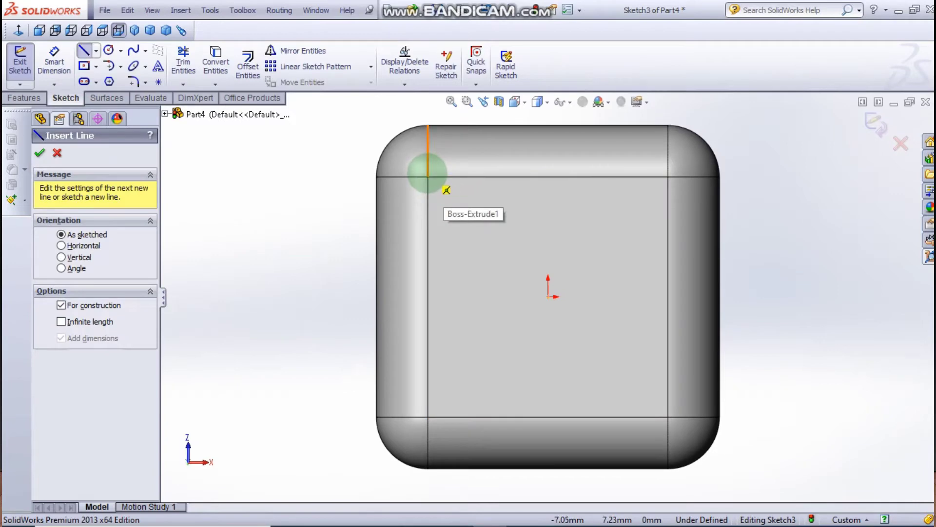
click(427, 177)
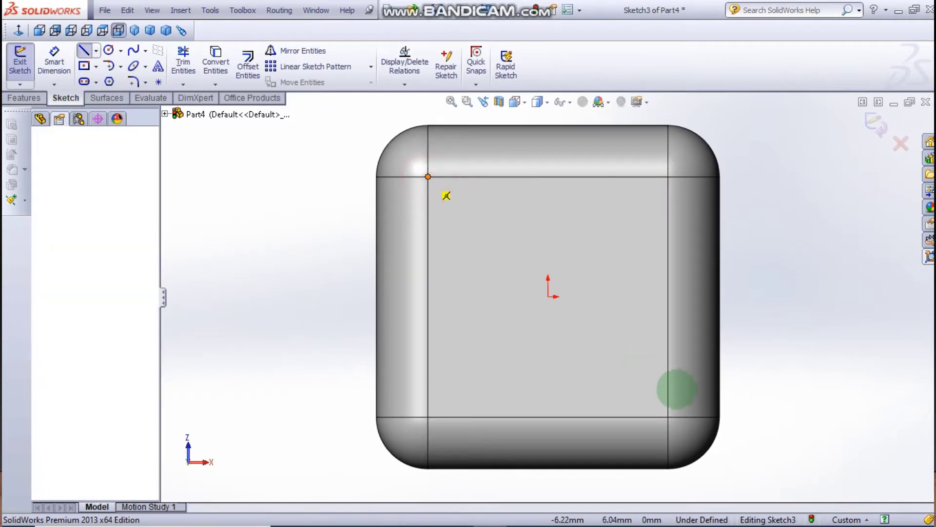
click(668, 415)
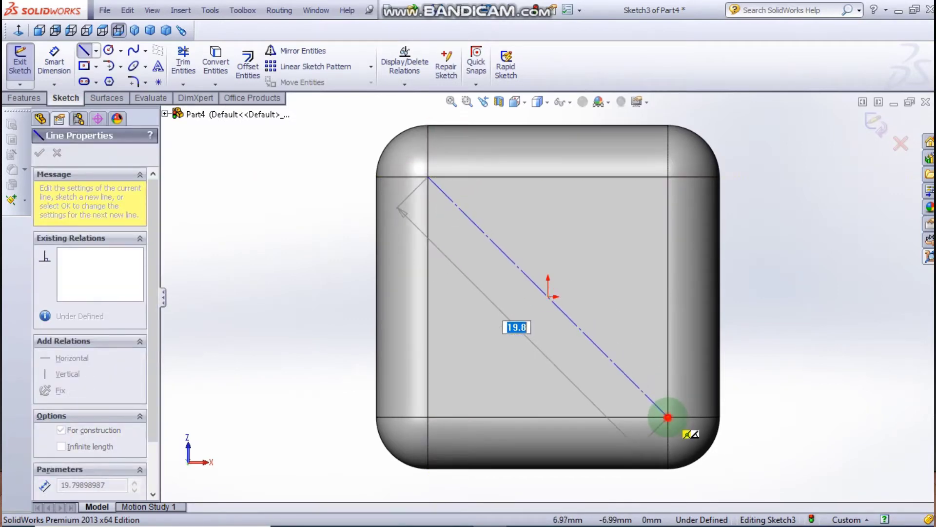
click(667, 417)
key(Escape)
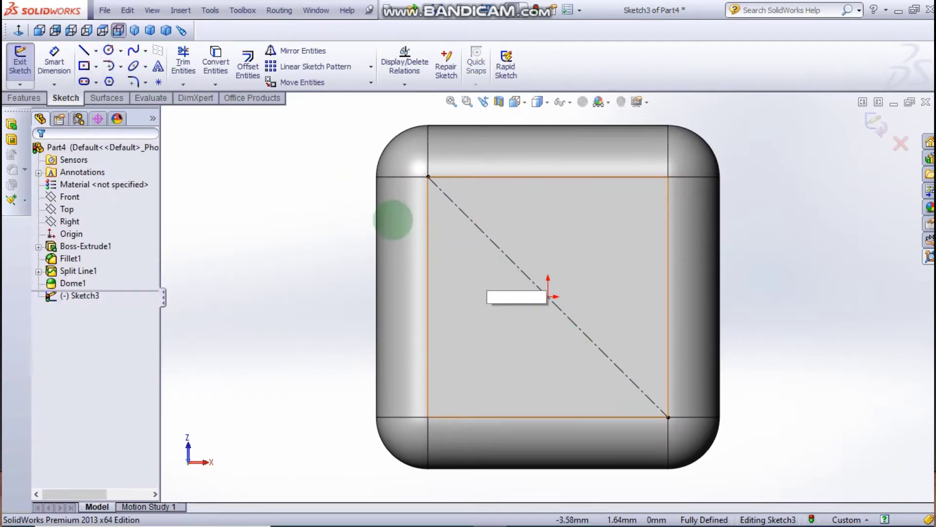
Draw a 2.5 mm diameter circle centred on the face origin.
click(108, 49)
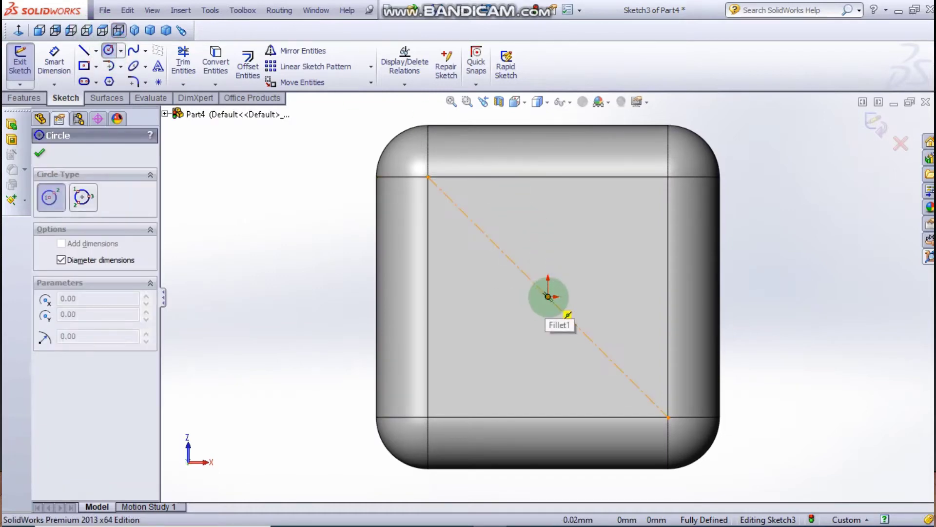
click(549, 296)
text(2.5)
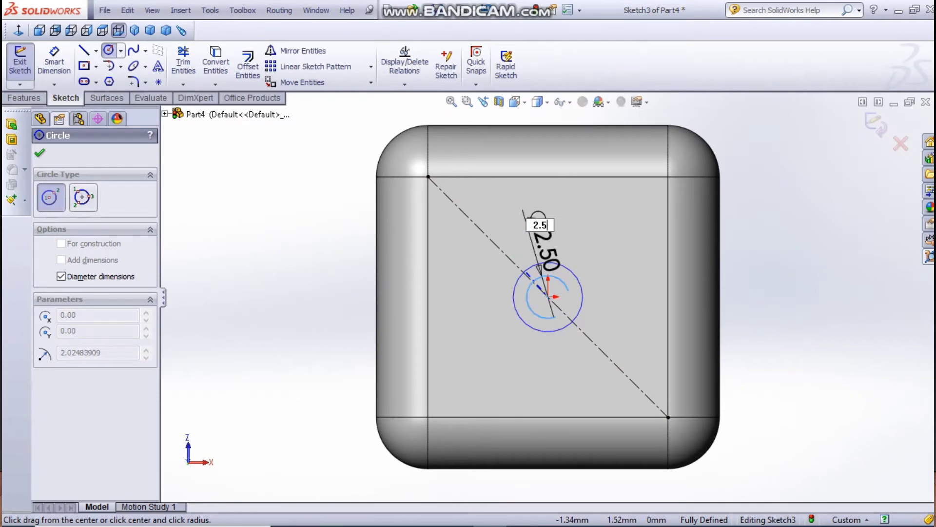
click(525, 271)
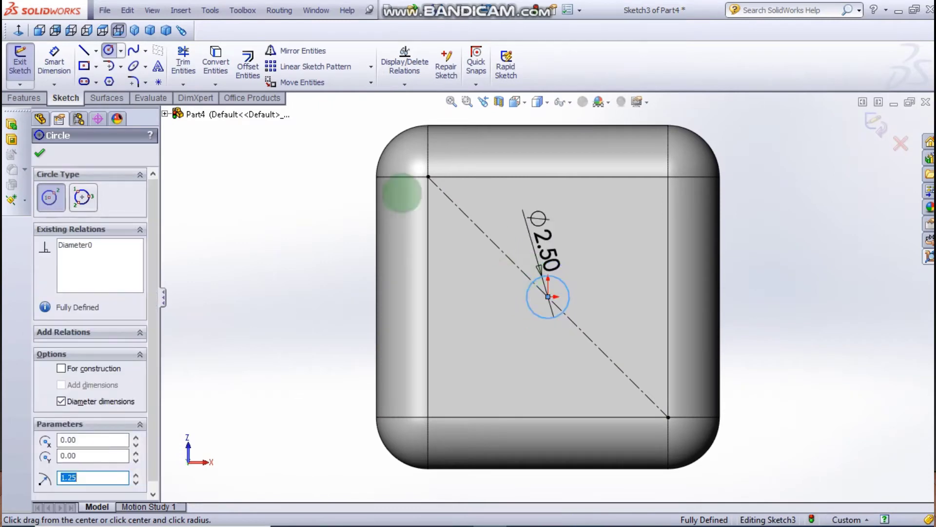
key(Escape)
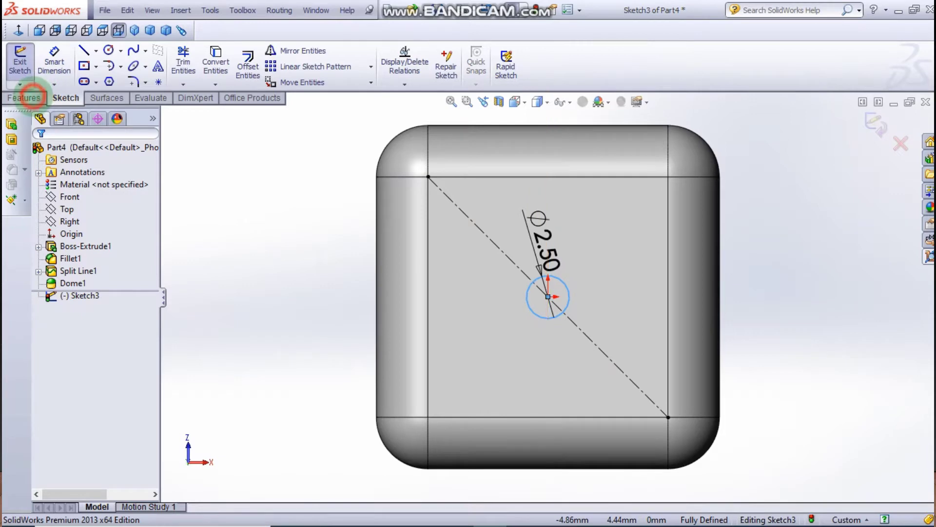
Try a linear sketch pattern of the circle along the diagonal, then cancel it.
click(24, 98)
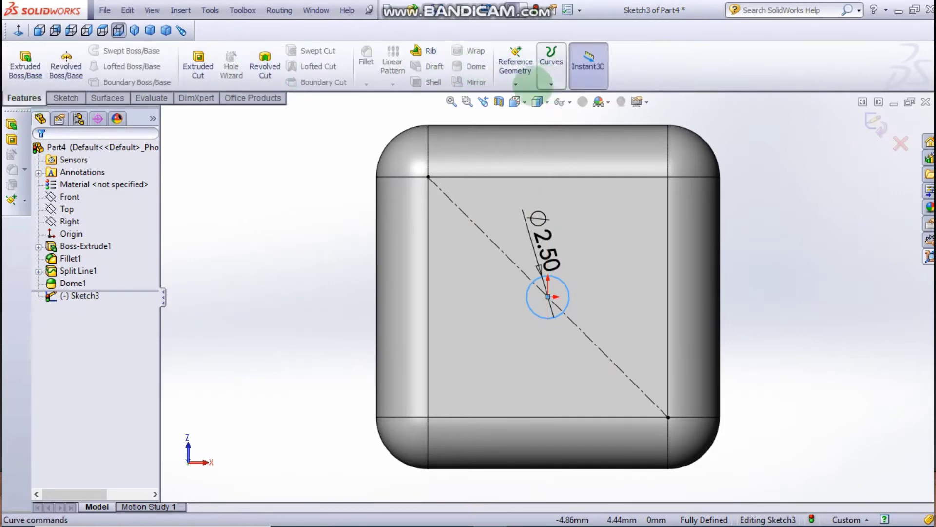
click(288, 253)
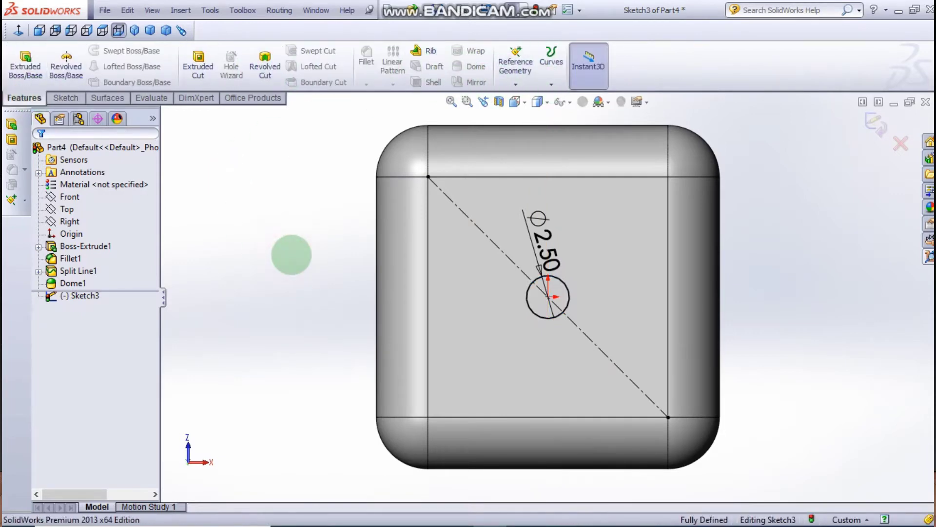
click(59, 96)
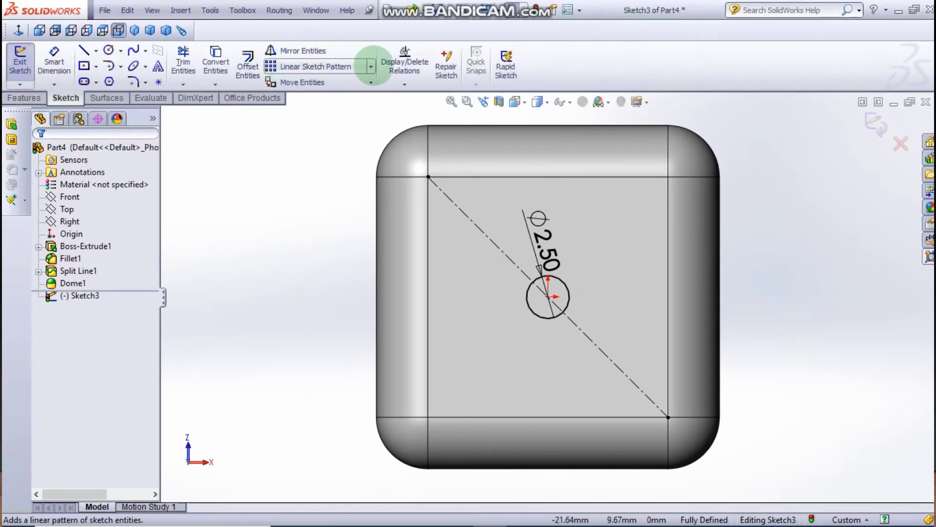
click(339, 66)
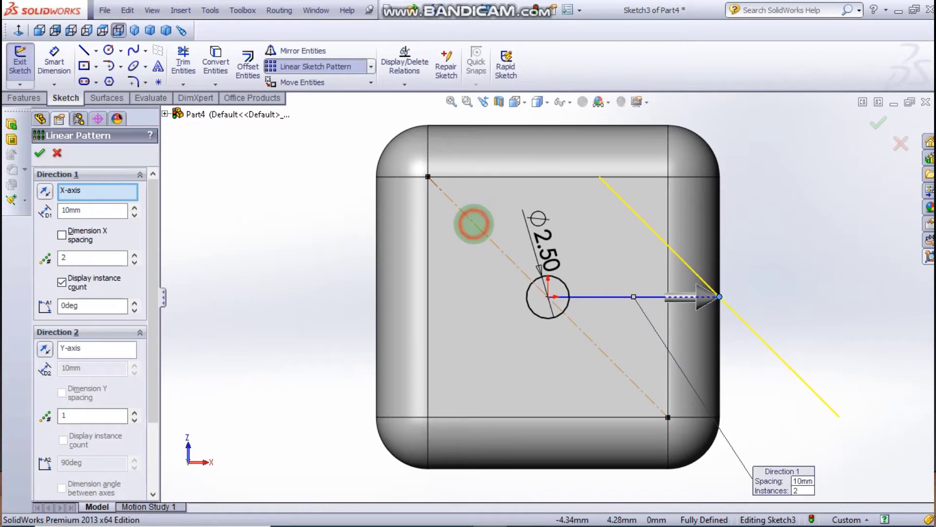
click(473, 224)
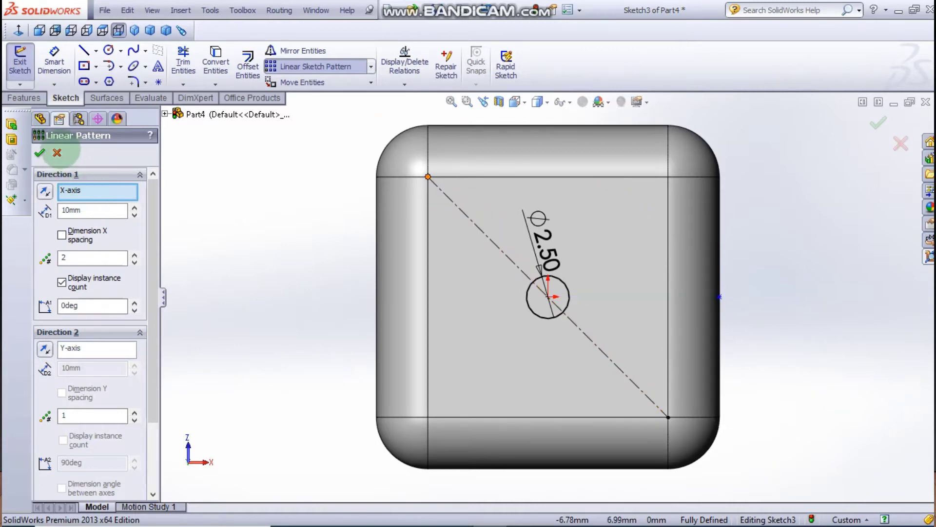
click(57, 153)
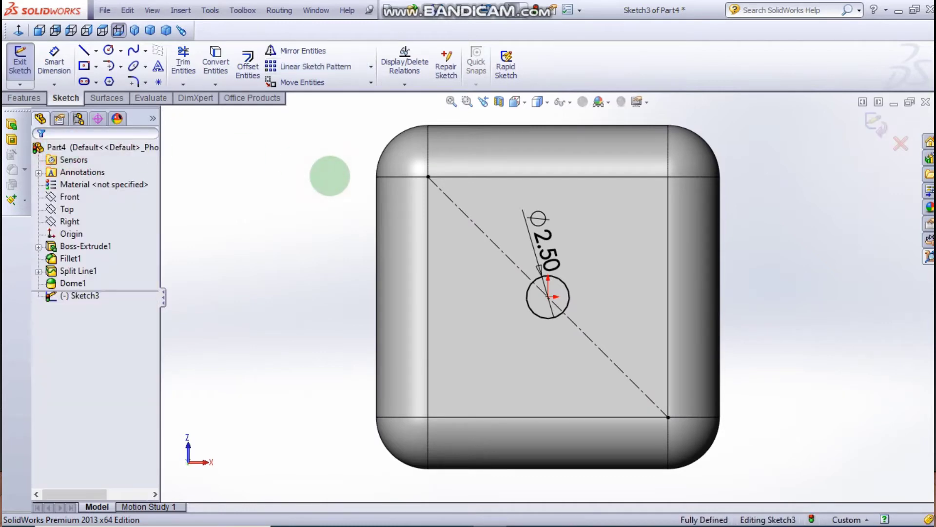
Undo the centre circle and diagonal, then draw a 2.5 mm circle at the face centre.
key(ctrl+z)
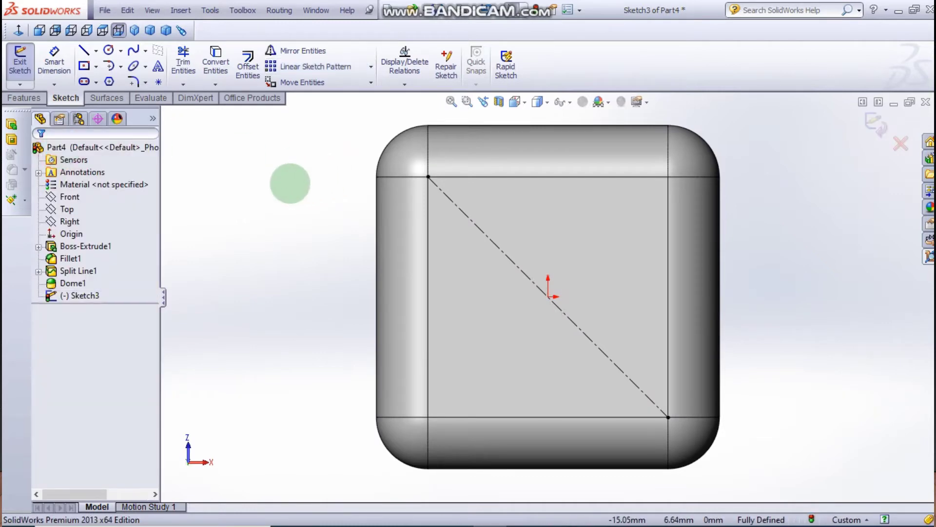
key(ctrl+z)
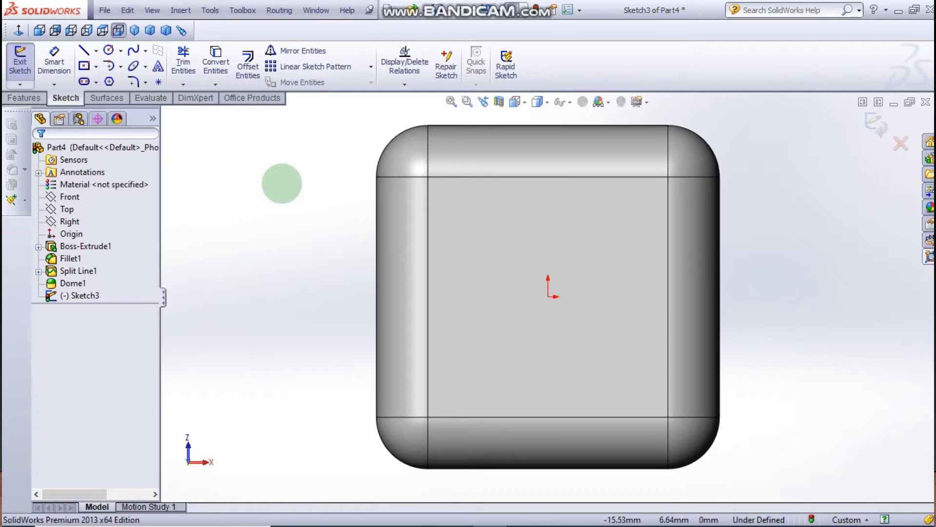
click(109, 50)
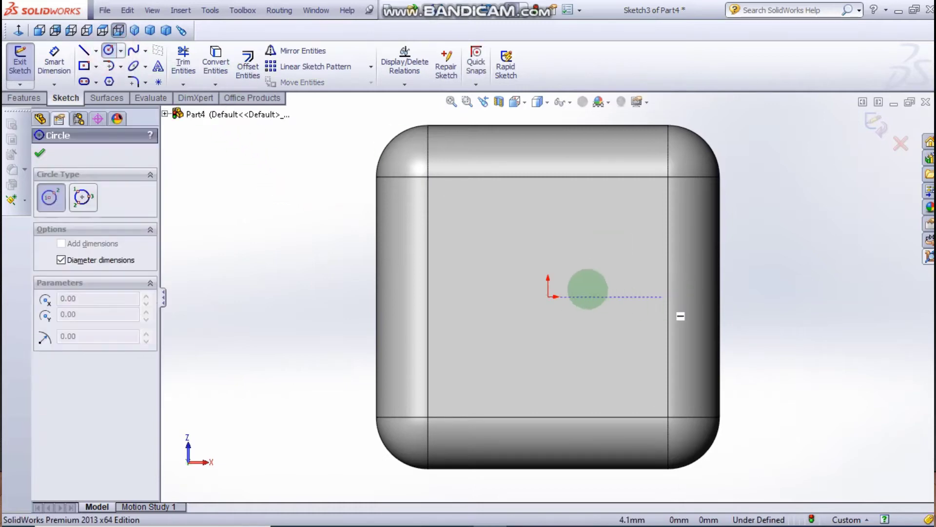
drag(547, 296, 533, 283)
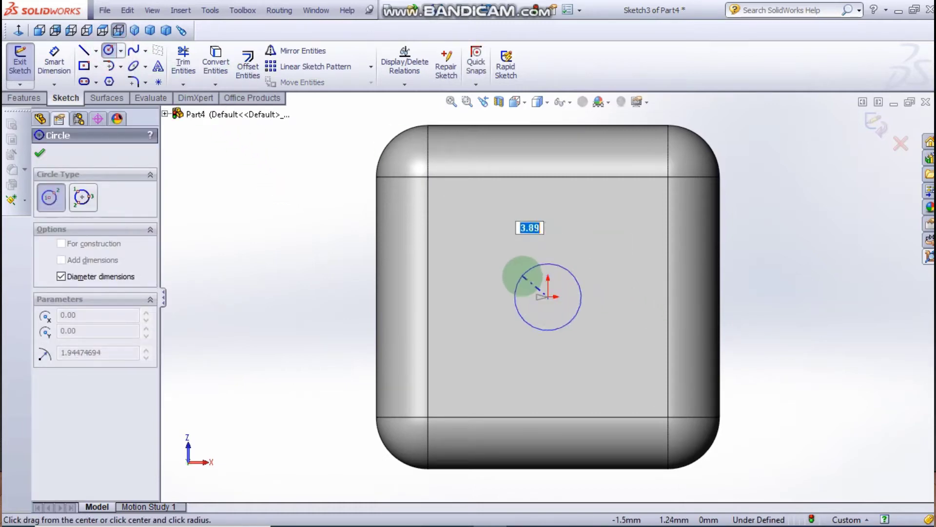
text(2.5)
key(Return)
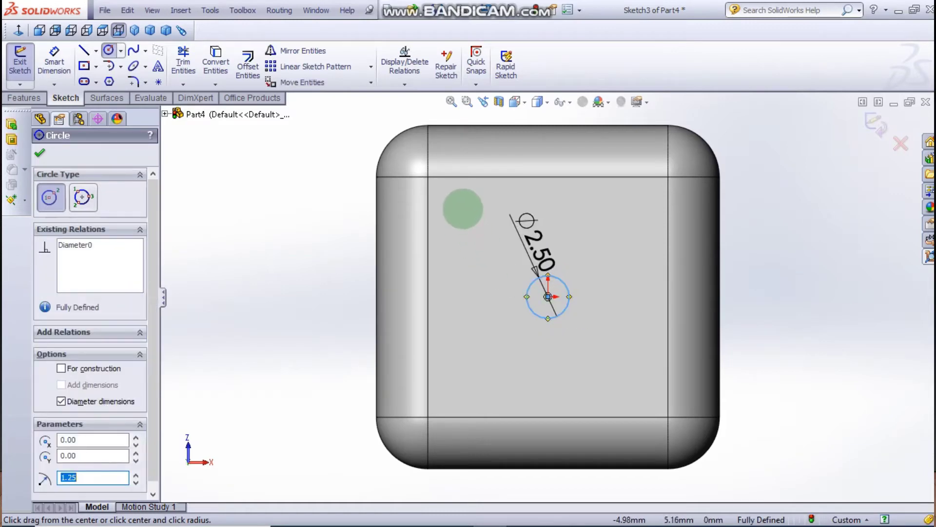
Add 2.5 mm circles near the upper-left and lower-right corners of the face.
drag(463, 209, 478, 219)
text(2.5)
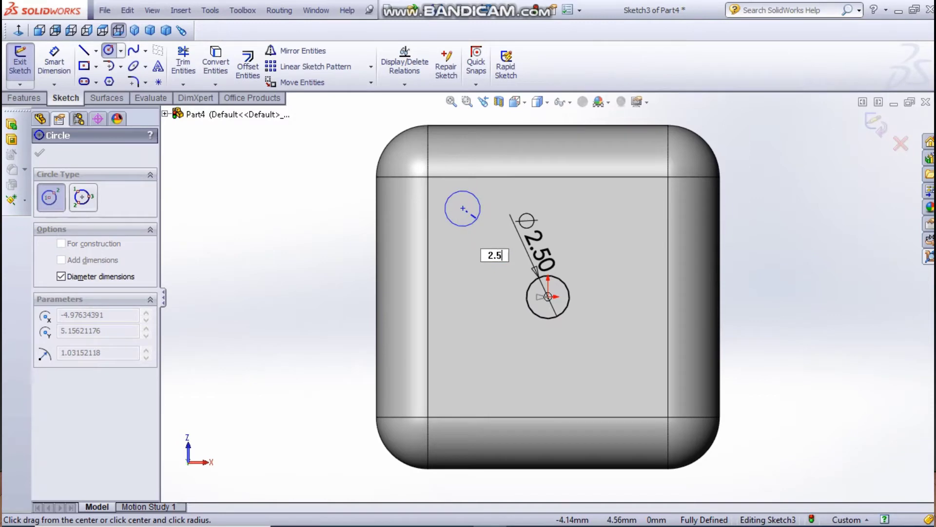
key(Return)
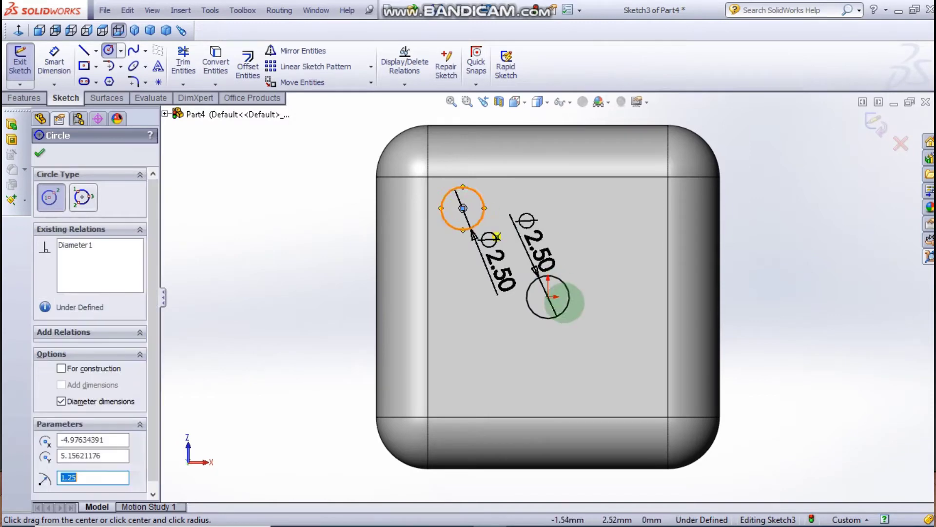
click(617, 364)
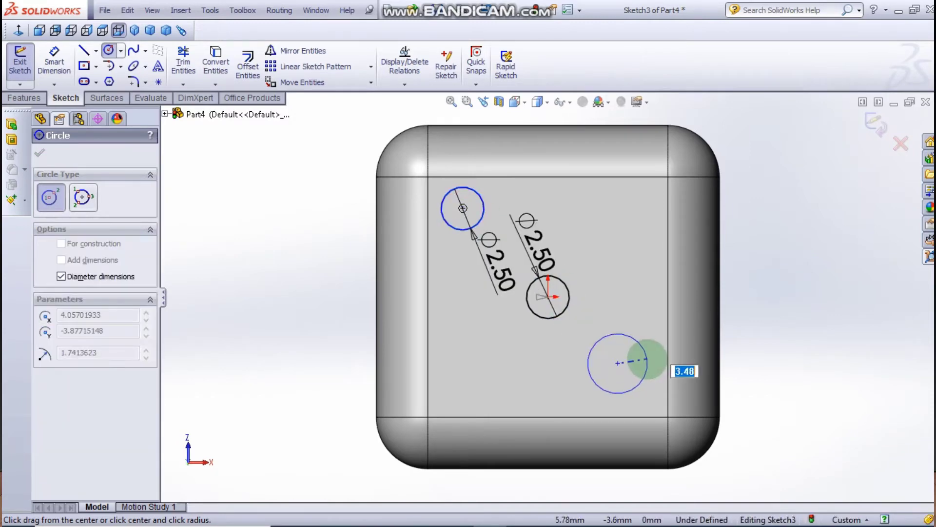
drag(617, 363, 647, 359)
text(2.5)
key(Return)
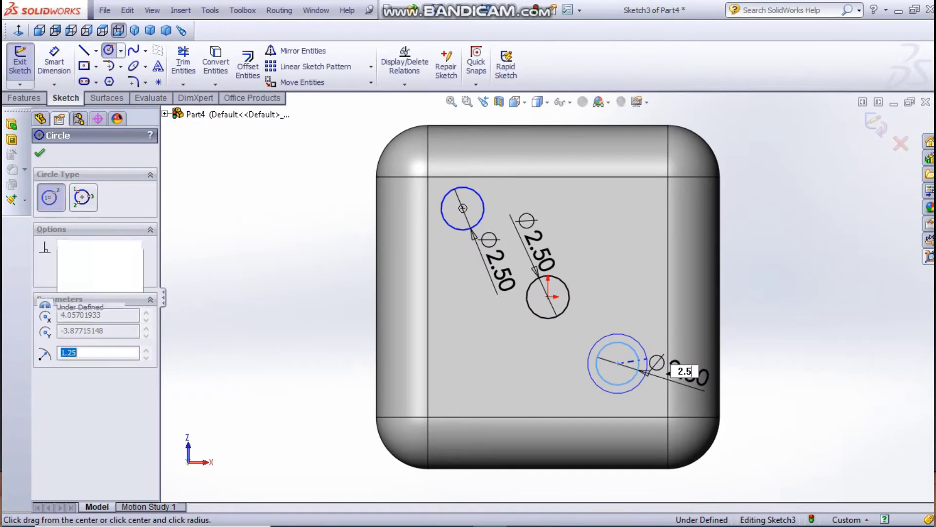
key(Escape)
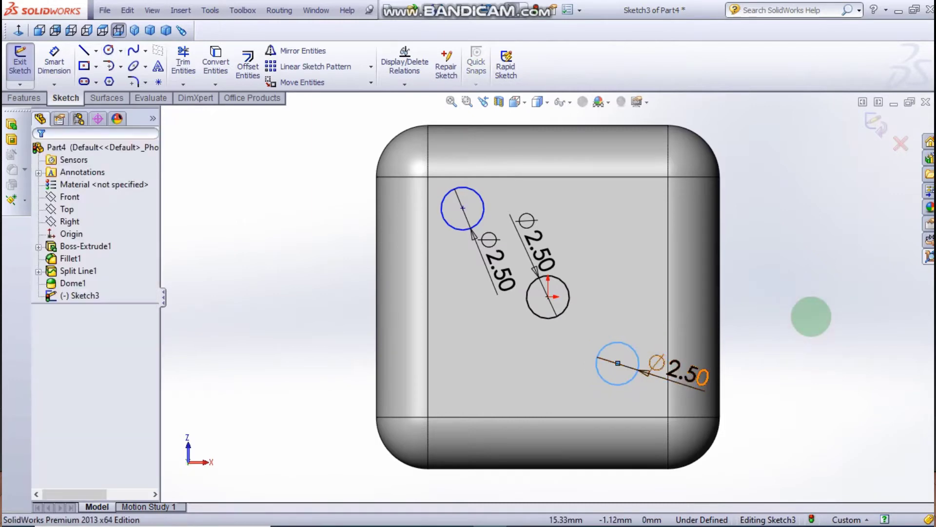
click(810, 325)
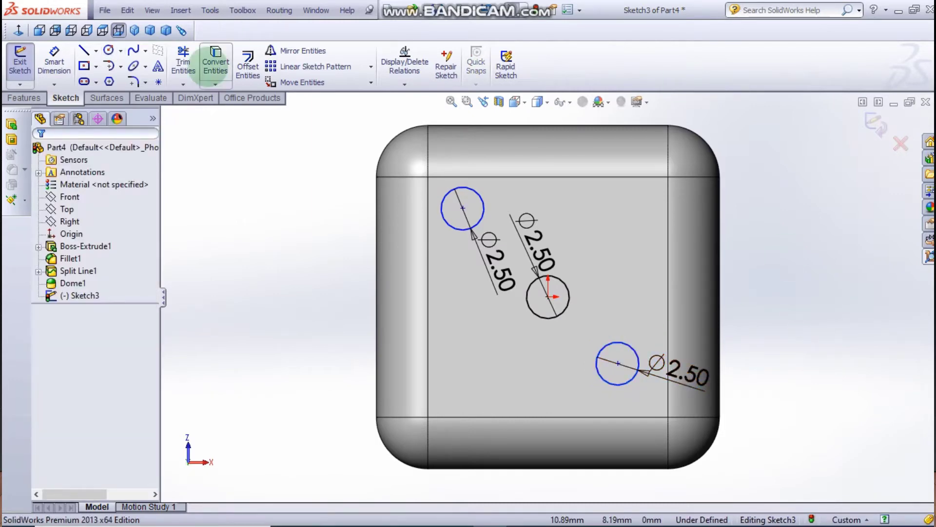
Begin a construction line at the face's top-left corner.
click(96, 50)
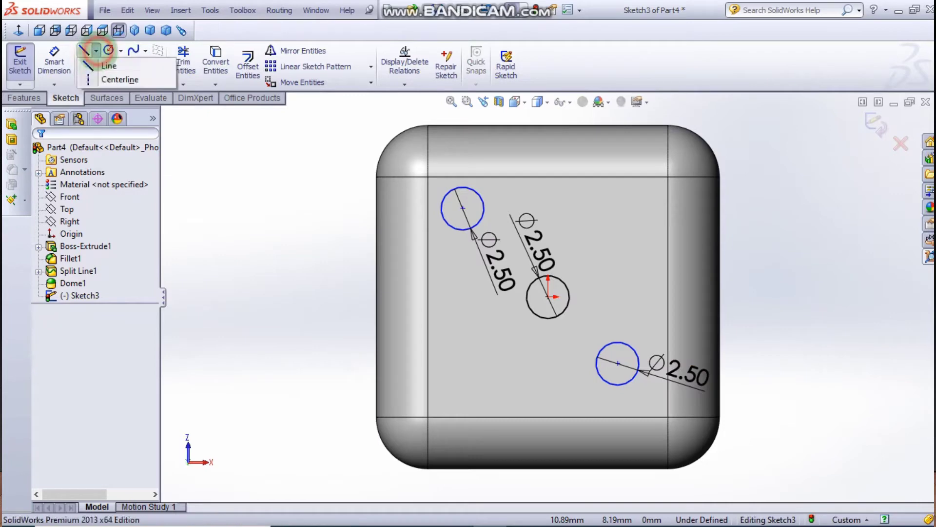
click(107, 73)
click(428, 176)
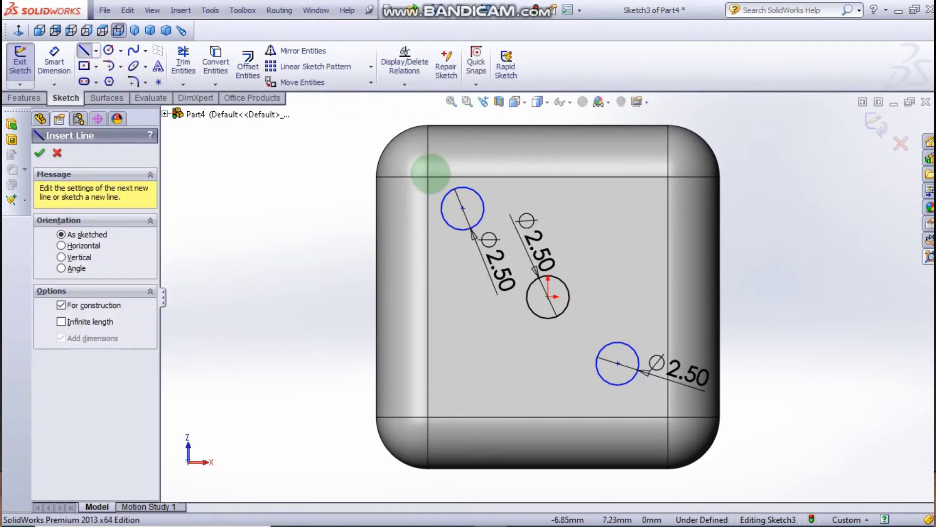
Finish the corner-to-corner construction diagonal and make the lower circle's centre coincident with it.
drag(428, 177, 668, 417)
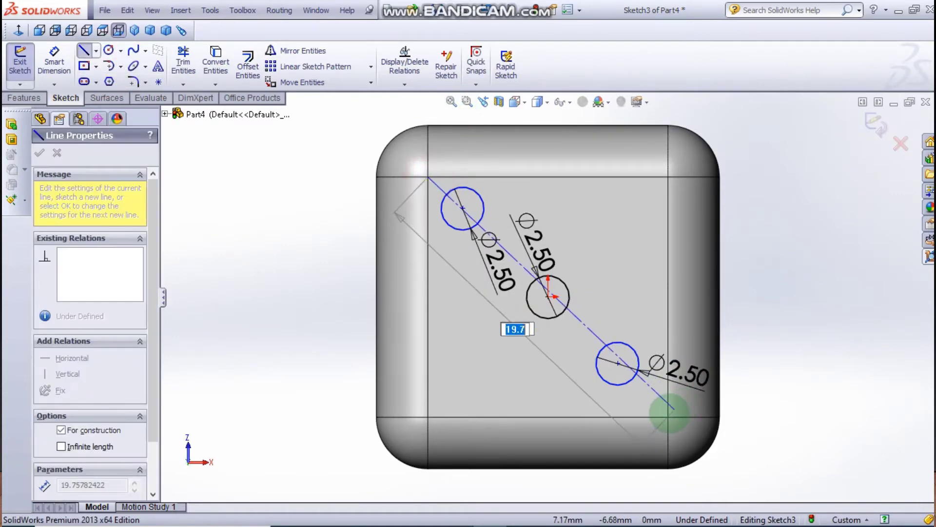
key(Escape)
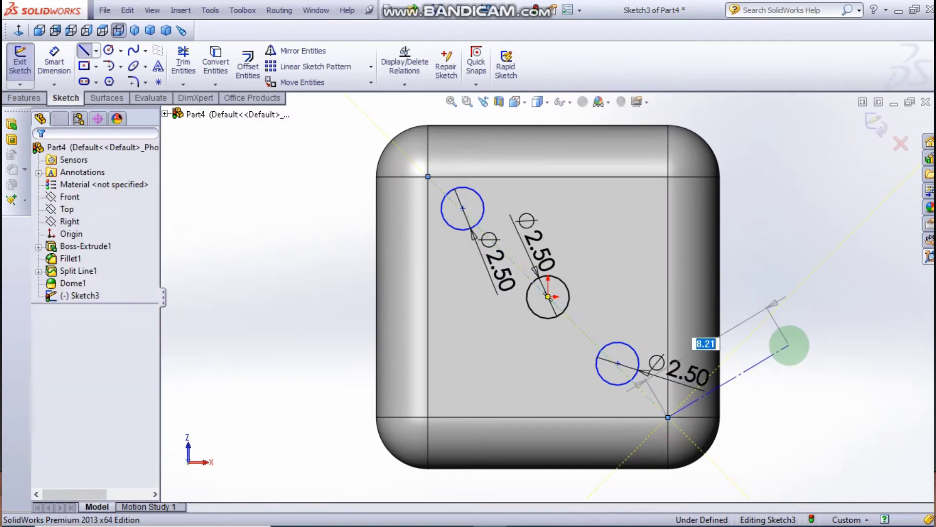
click(790, 345)
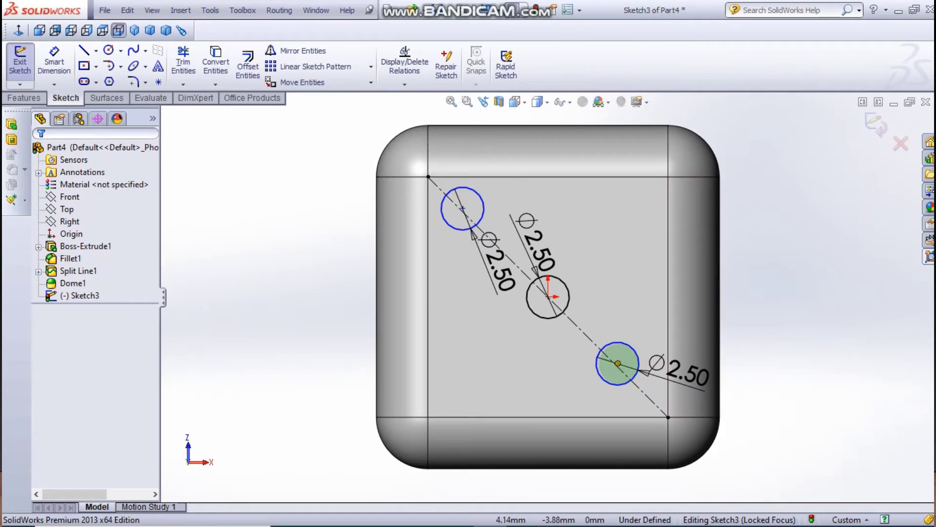
click(618, 364)
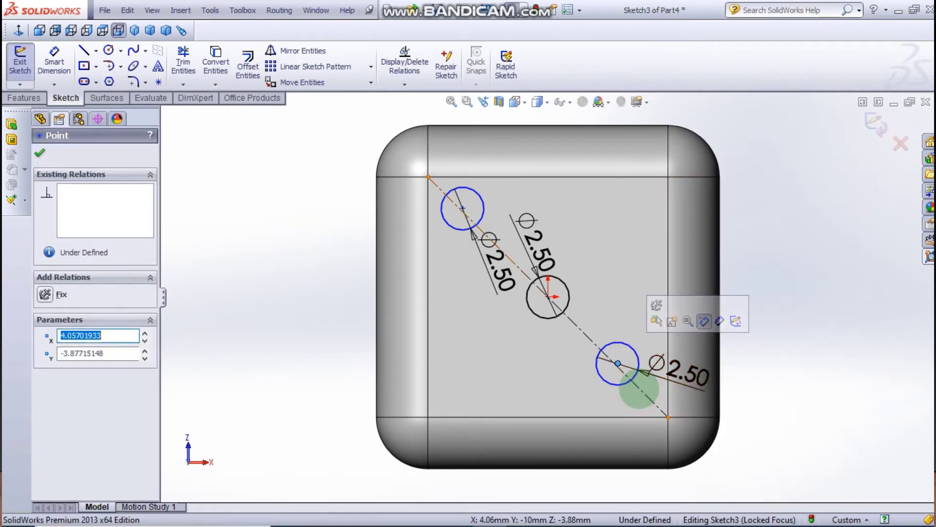
ctrl+click(639, 388)
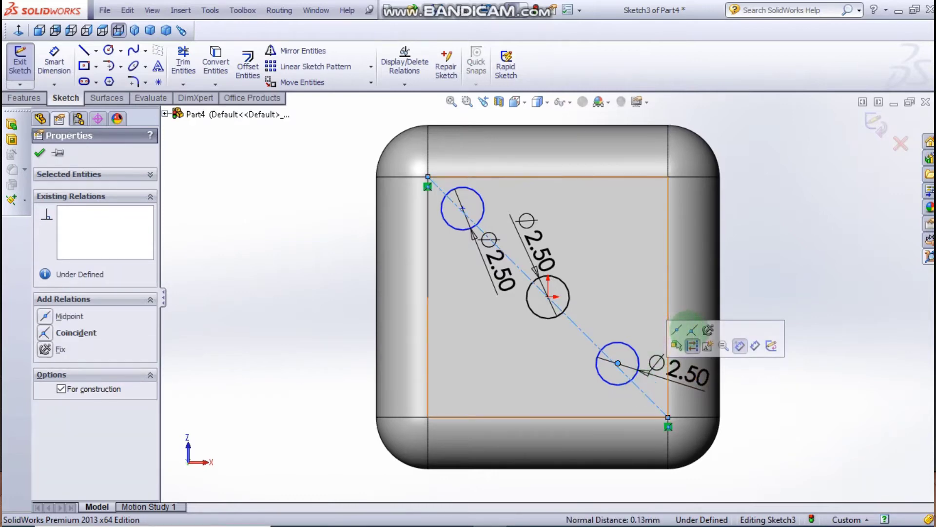
click(692, 346)
click(753, 331)
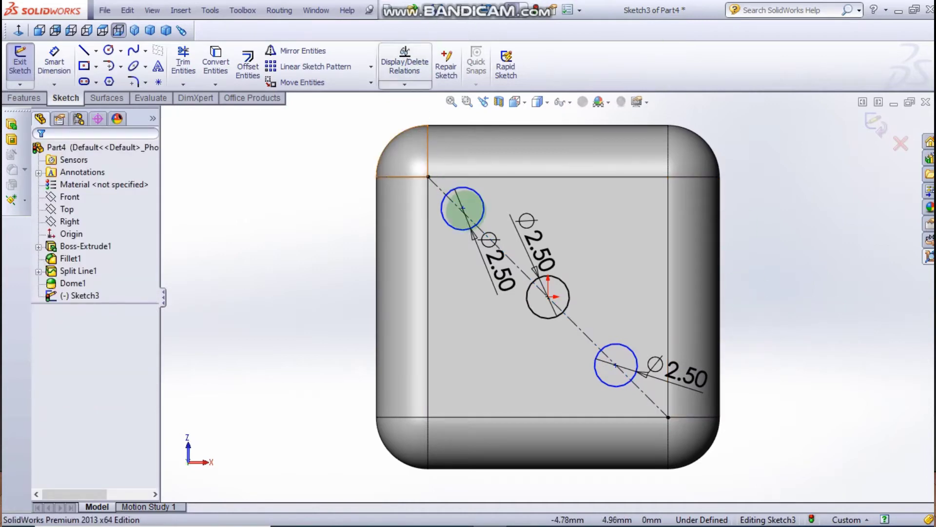
Make the upper circle's centre coincident with the diagonal.
click(462, 209)
click(453, 202)
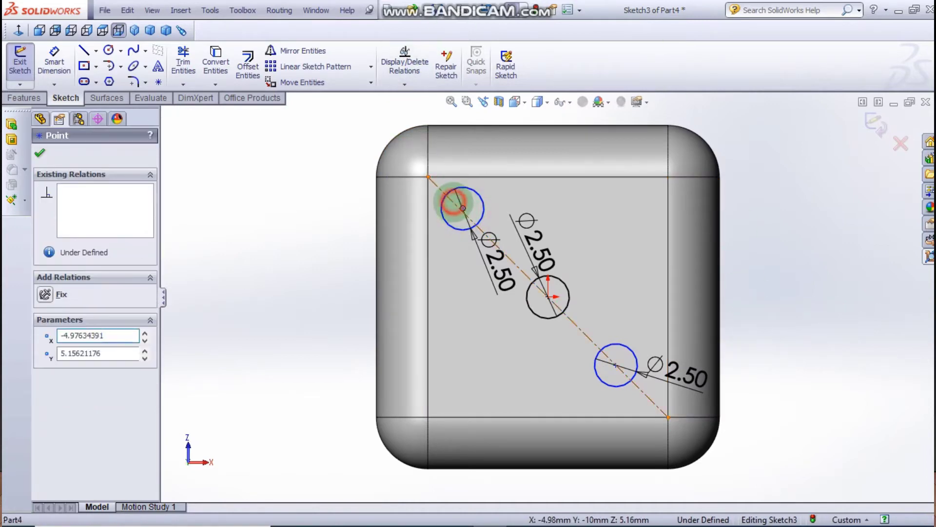
ctrl+click(451, 203)
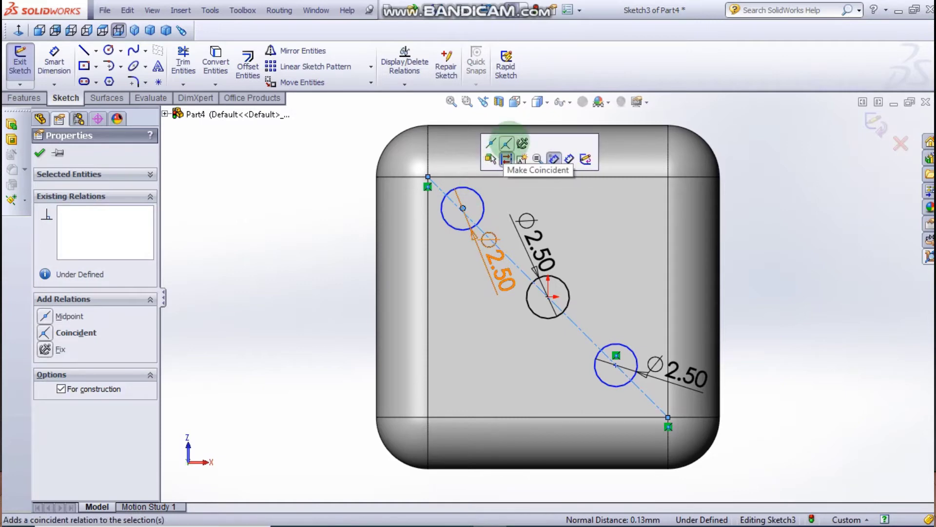
click(75, 332)
click(247, 276)
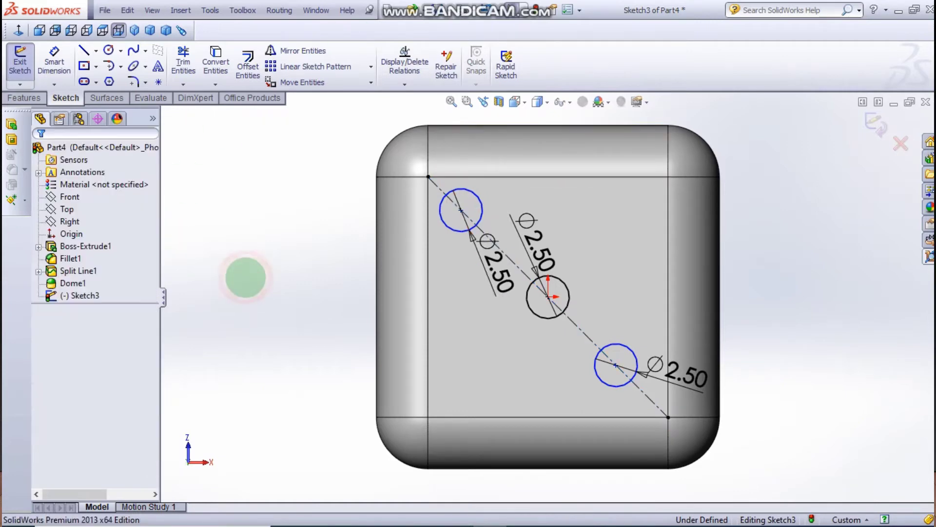
click(54, 61)
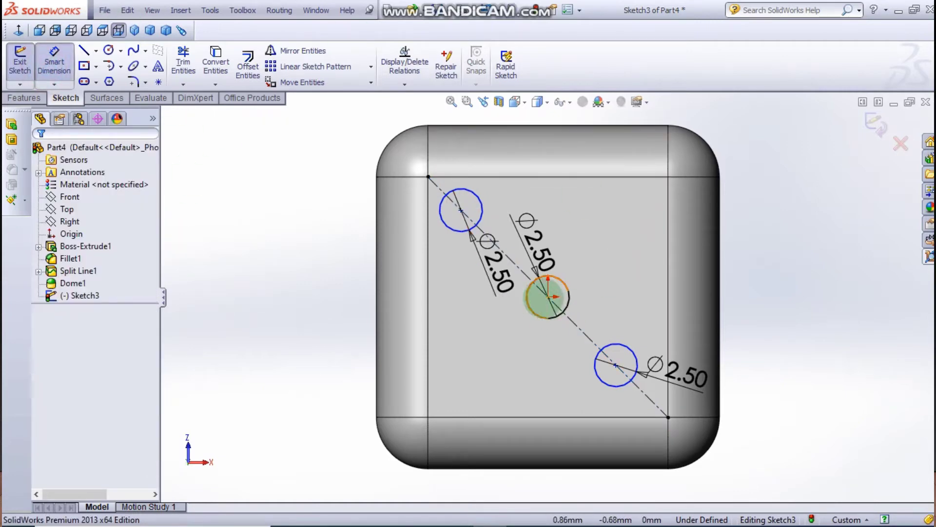
Dimension the middle-to-lower circle centre distance as 5 mm.
click(548, 296)
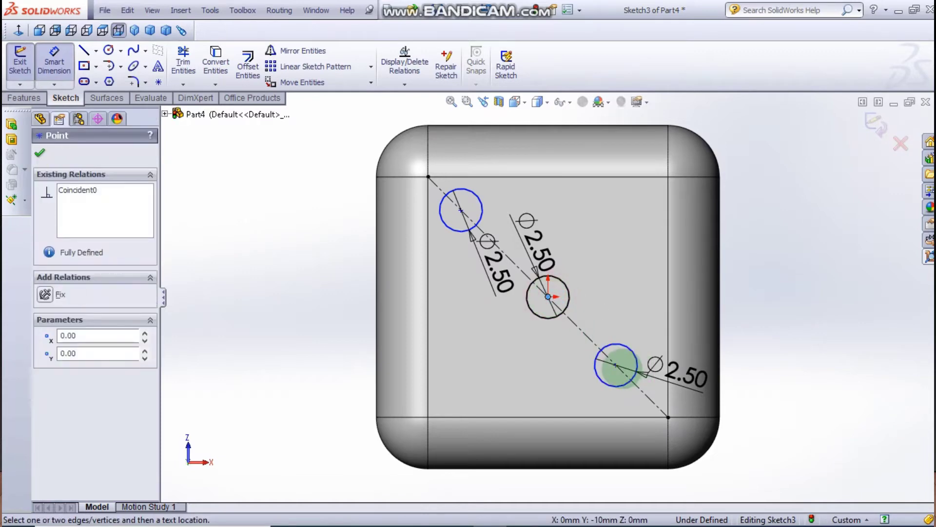
click(616, 365)
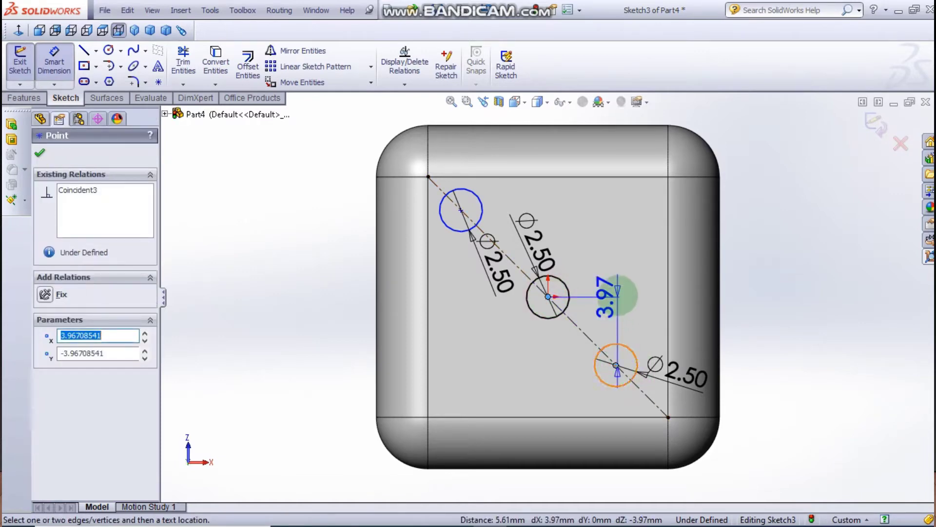
click(618, 294)
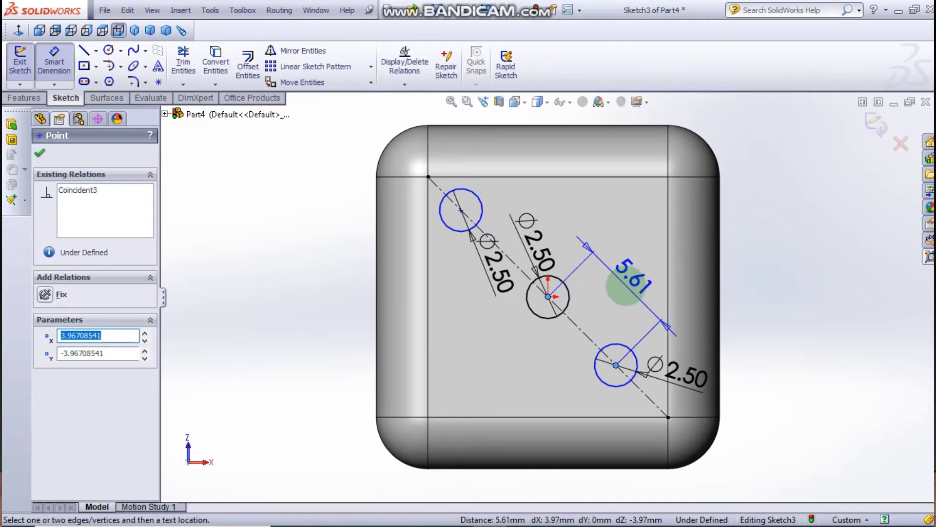
click(623, 286)
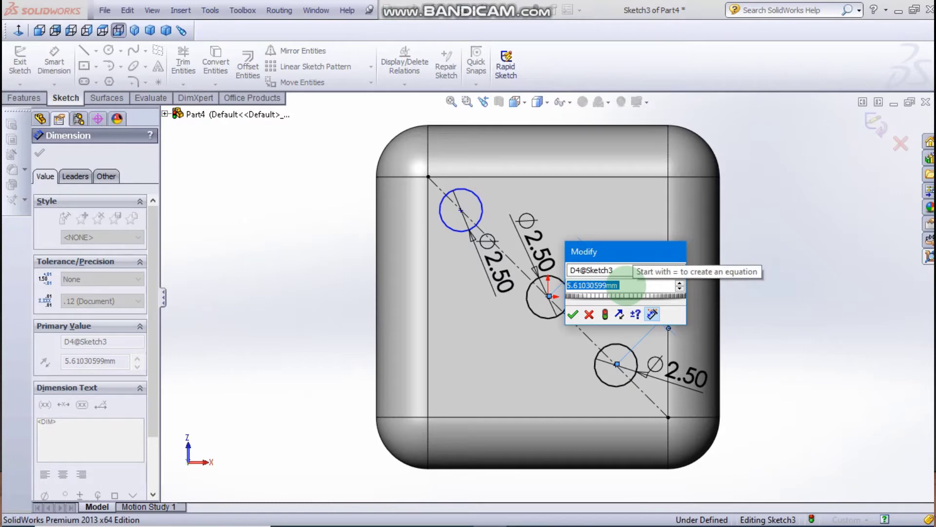
text(5)
key(Return)
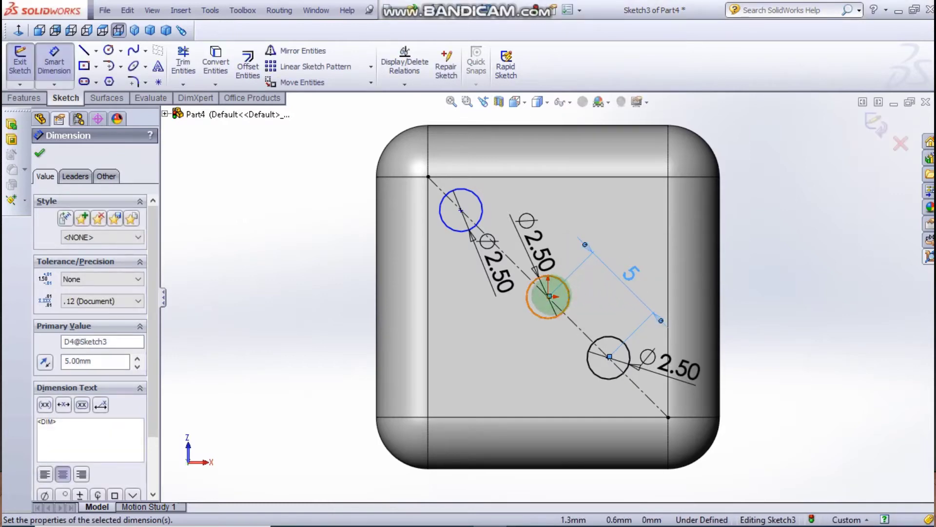
Dimension the middle-to-upper circle centre distance as 5 mm.
click(548, 296)
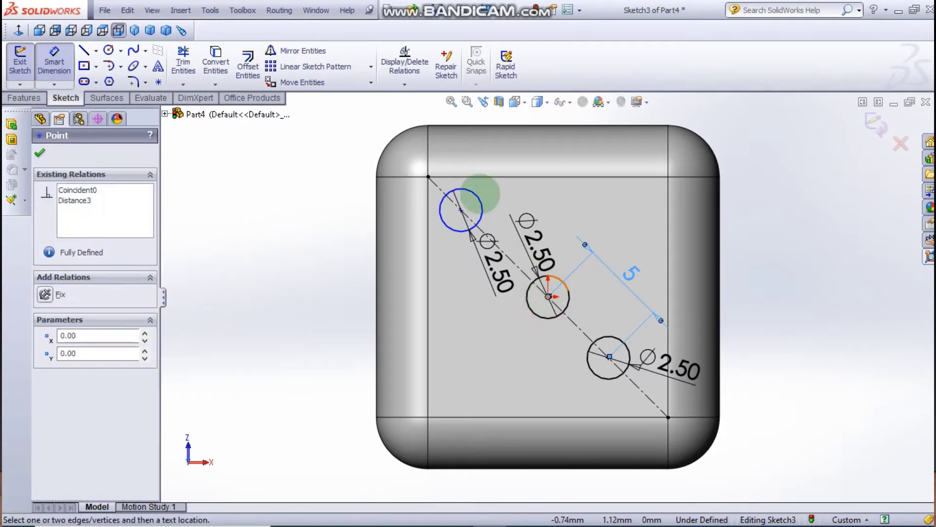
click(460, 210)
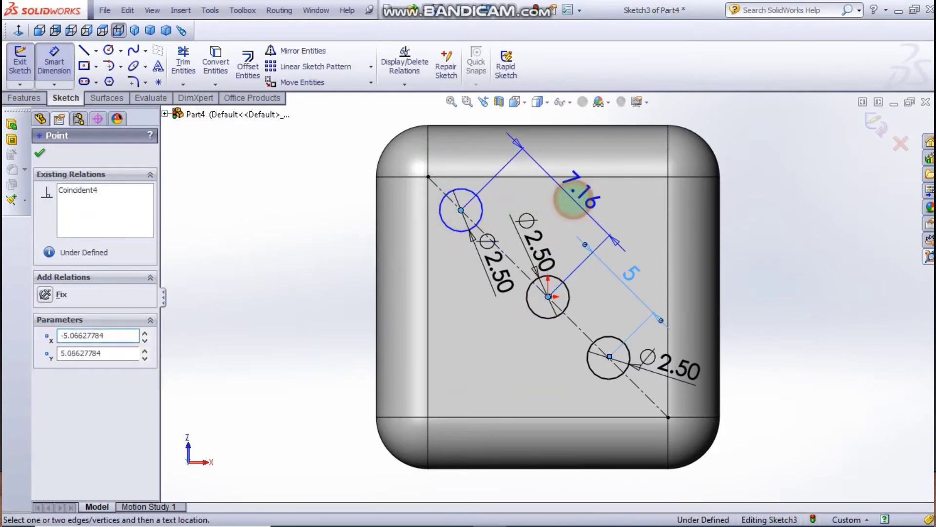
click(561, 199)
text(5)
key(Return)
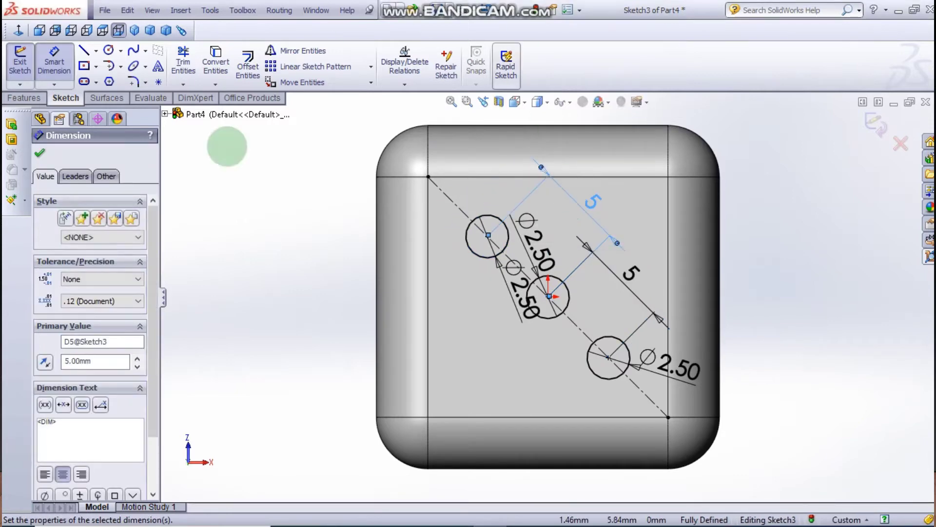
click(210, 235)
key(Escape)
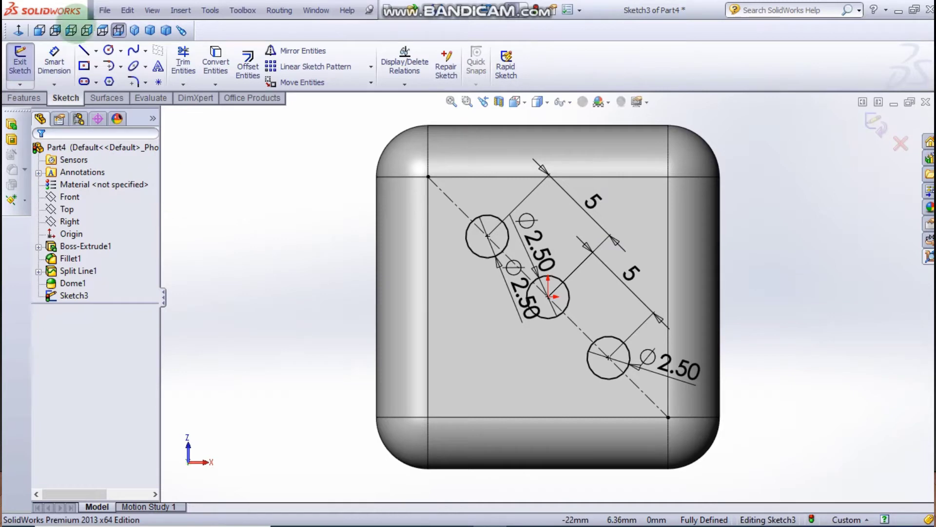
click(25, 97)
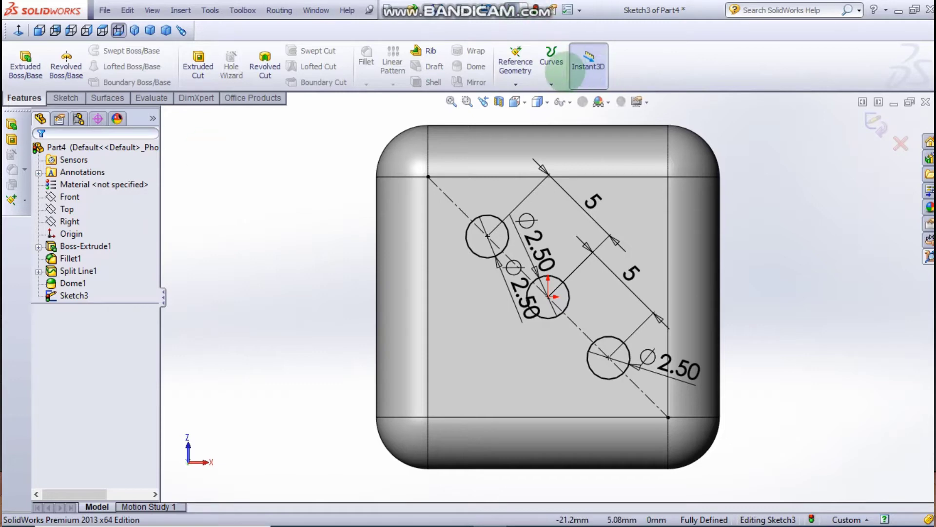
Project Sketch3's three circles onto the front face as Split Line2, then view it in trimetric.
click(552, 68)
click(551, 97)
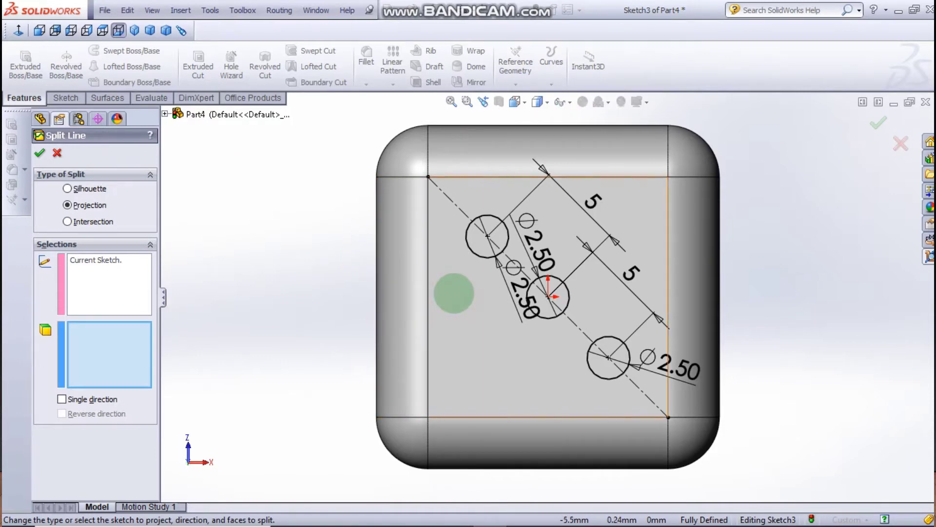
click(453, 293)
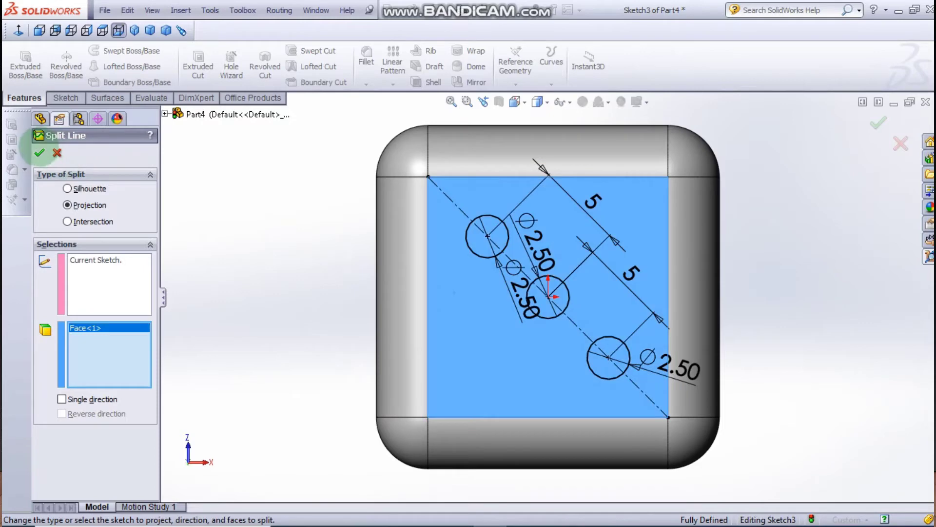
click(39, 152)
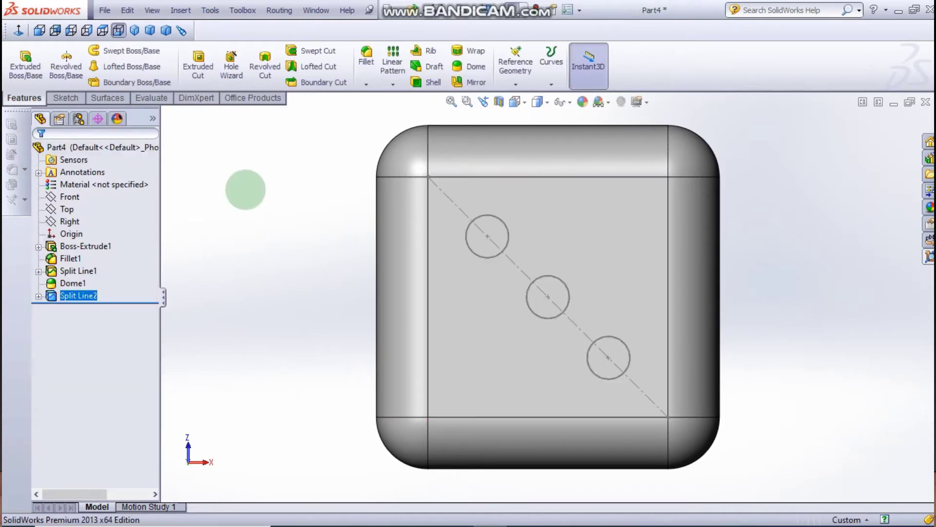
click(245, 190)
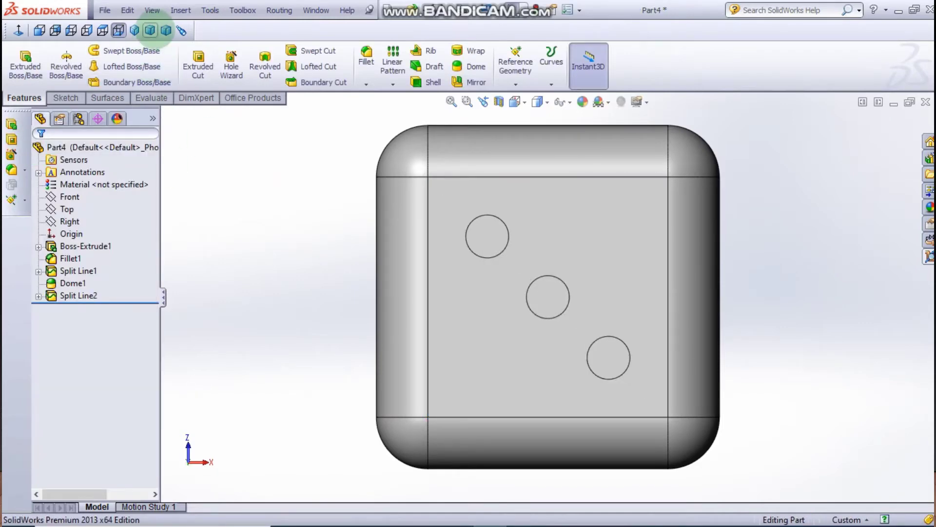
click(152, 30)
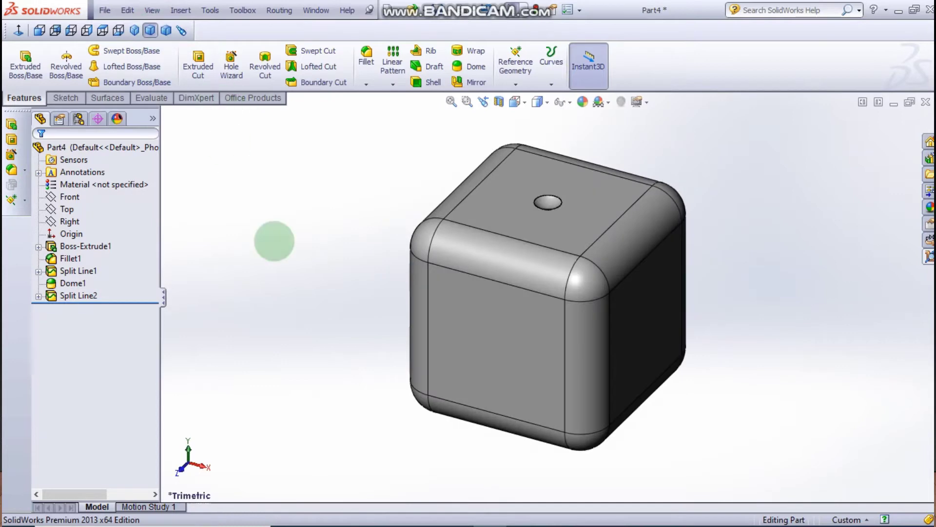
middle_drag(324, 292, 268, 108)
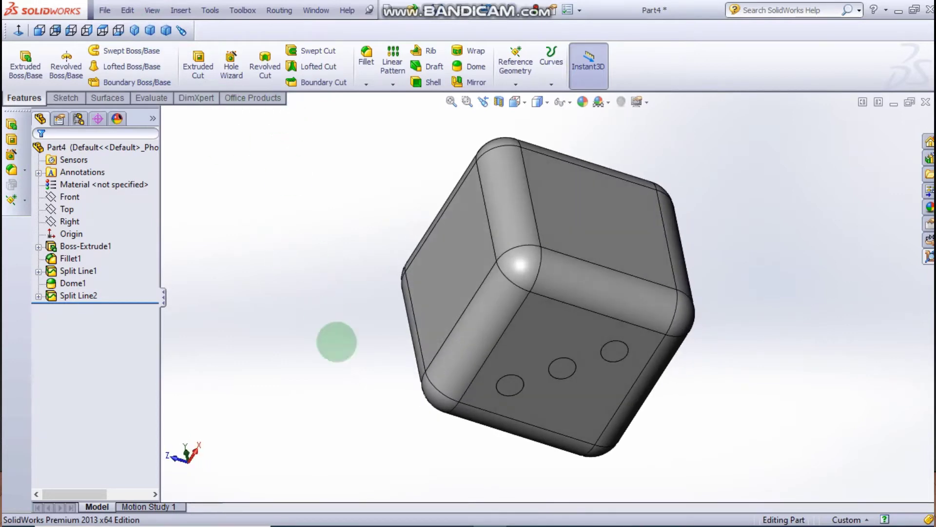
mouse_move(334, 341)
middle_down()
mouse_move(307, 210)
mouse_move(308, 218)
middle_up()
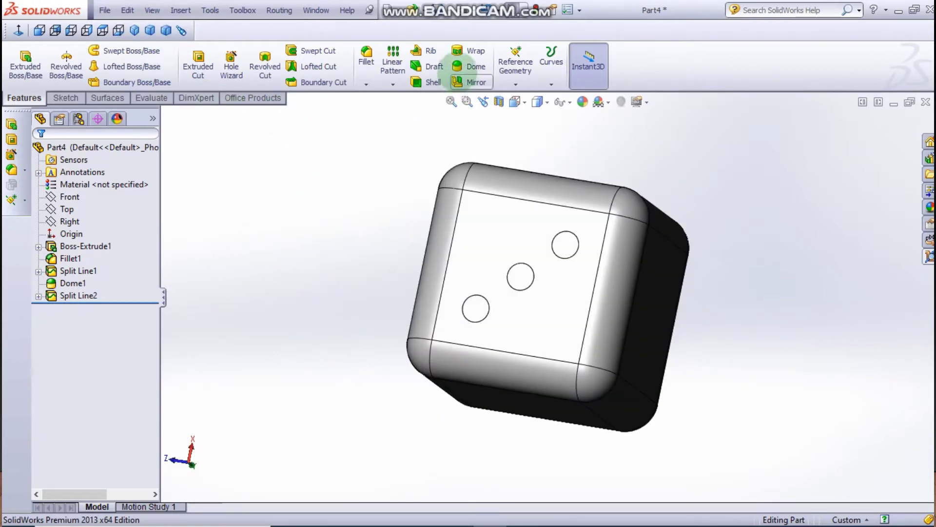
Recess the three dot faces as reversed 0.50 mm domes, creating Dome2.
click(458, 68)
click(563, 238)
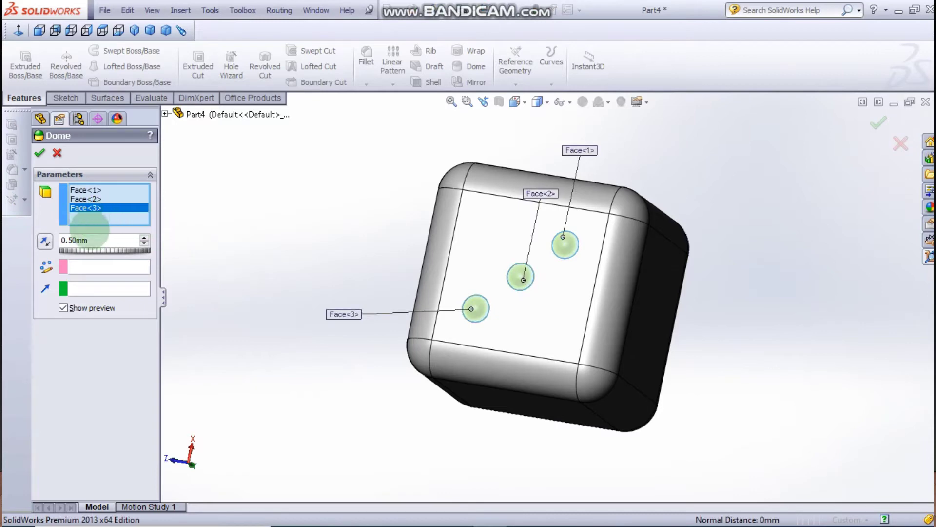
click(45, 240)
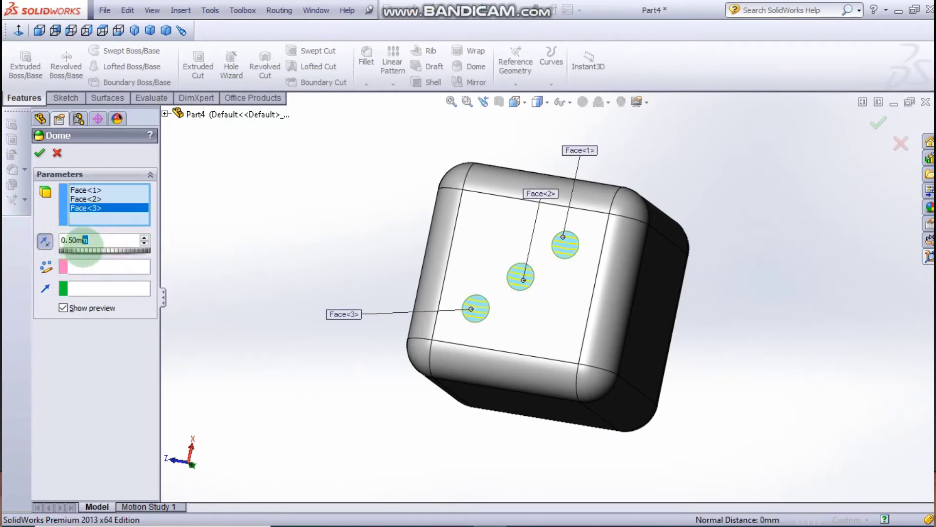
click(100, 239)
click(39, 151)
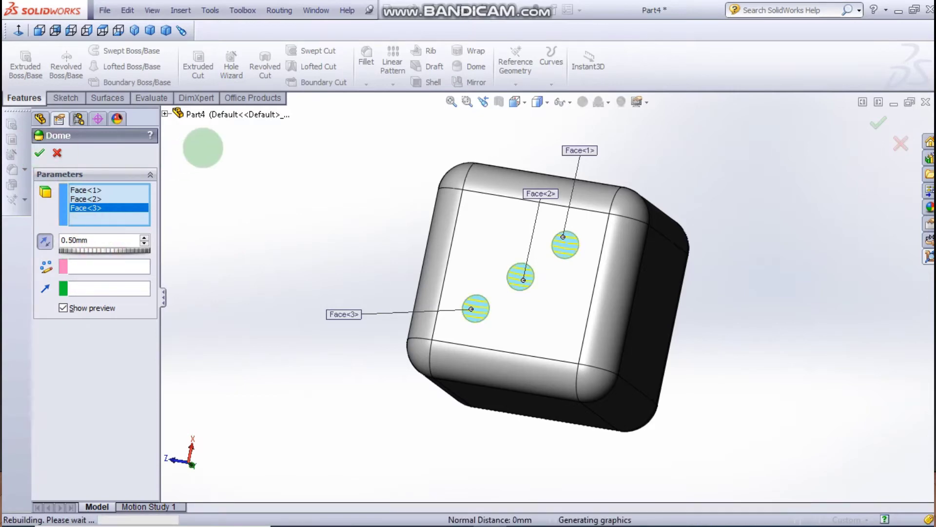
click(203, 148)
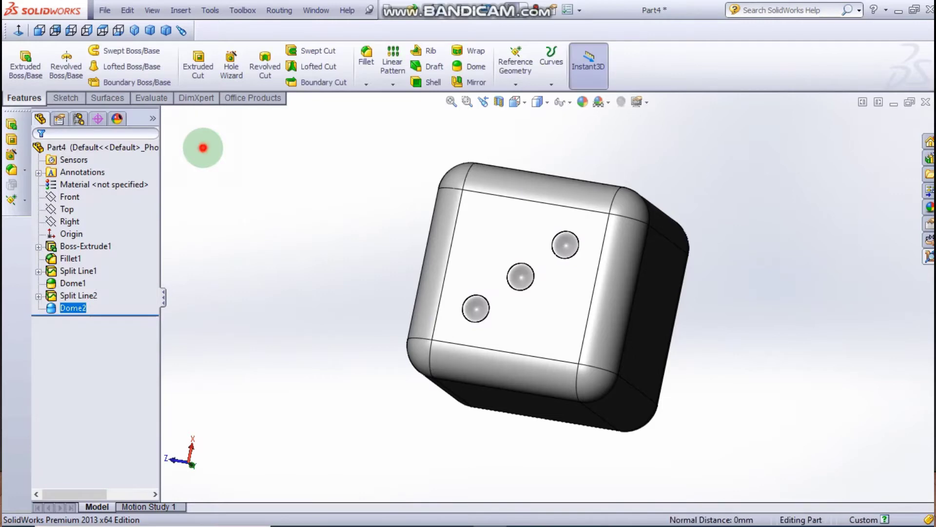
Orbit the die so a blank face points forward with the three-dot face on top.
middle_drag(236, 198, 268, 130)
click(275, 289)
mouse_move(276, 289)
middle_down()
mouse_move(262, 232)
mouse_move(195, 201)
mouse_move(229, 263)
middle_up()
click(331, 425)
middle_drag(288, 260, 263, 154)
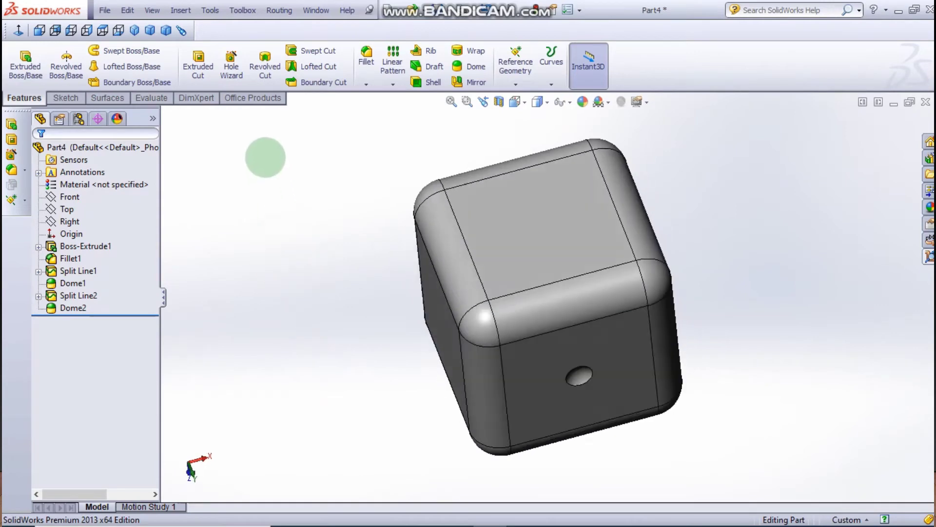
mouse_move(309, 330)
middle_down()
mouse_move(247, 293)
mouse_move(233, 361)
mouse_move(382, 446)
mouse_move(384, 517)
middle_up()
click(383, 449)
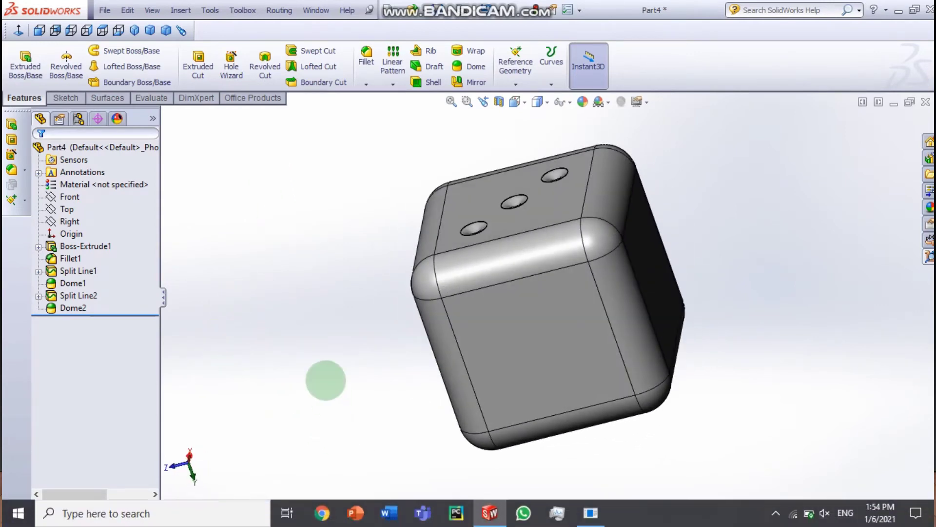
click(65, 98)
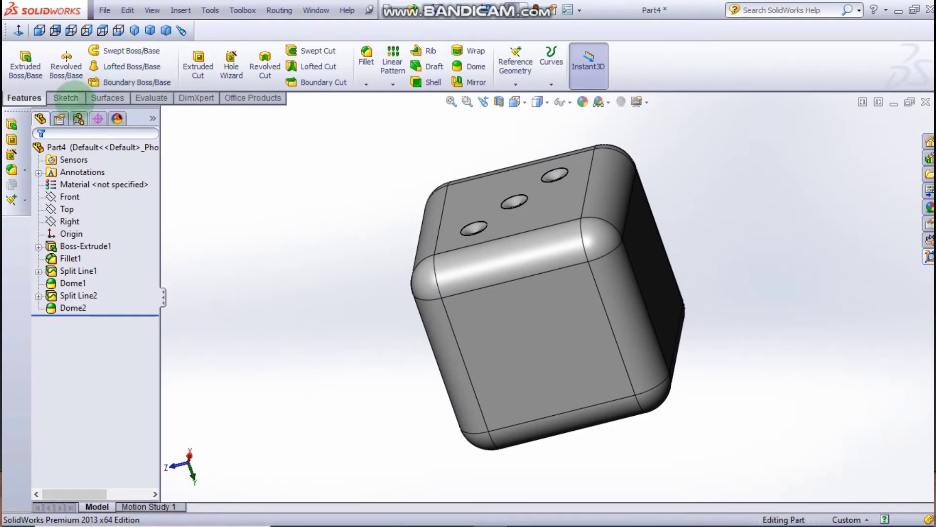
click(20, 59)
Start Sketch4 on the blank front face and draw two 2.5 mm circles either side of centre.
click(524, 362)
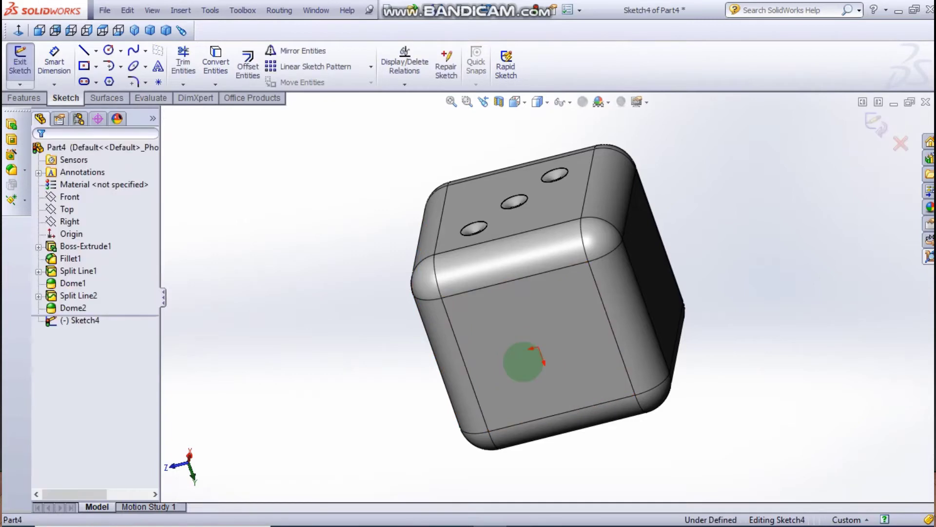
click(18, 31)
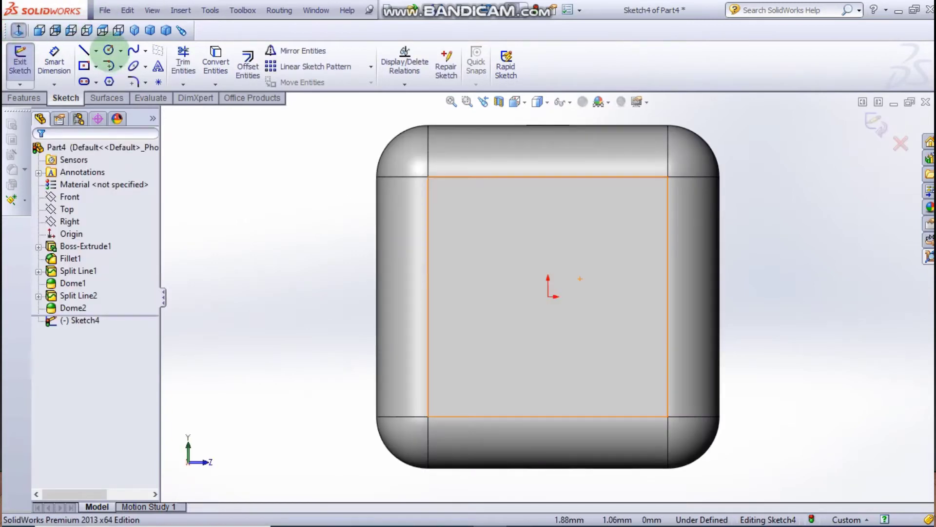
click(108, 50)
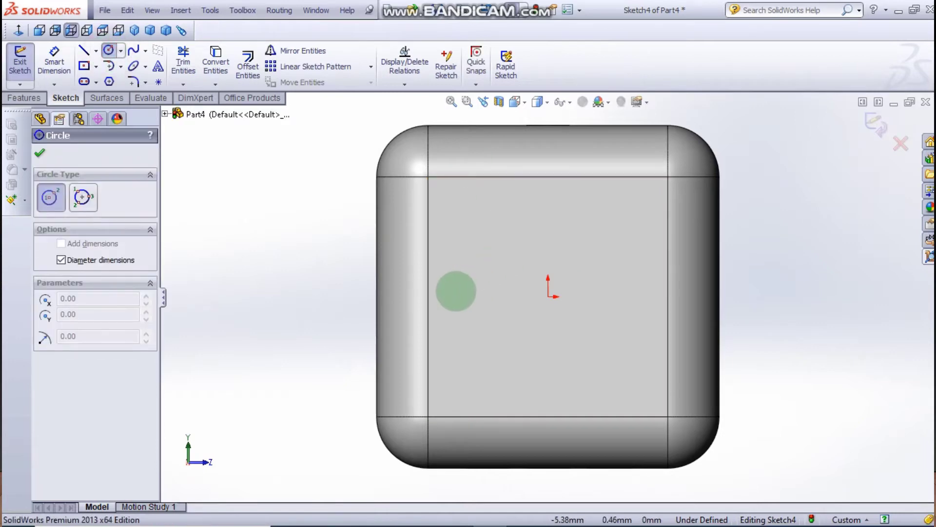
drag(462, 298, 476, 309)
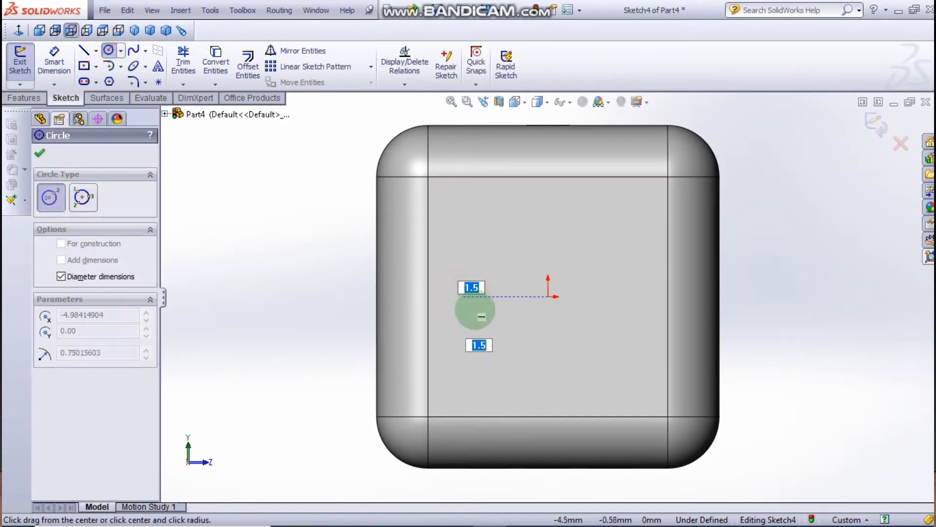
text(2)
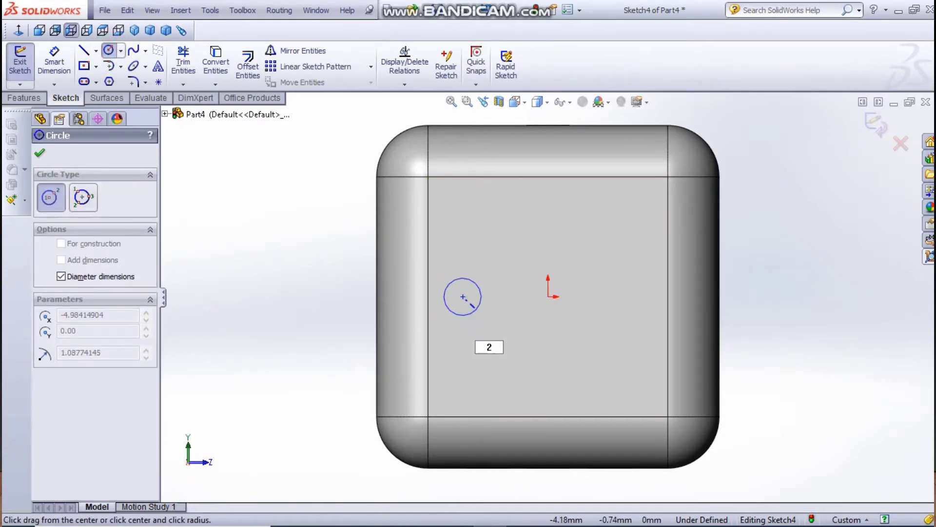
key(Return)
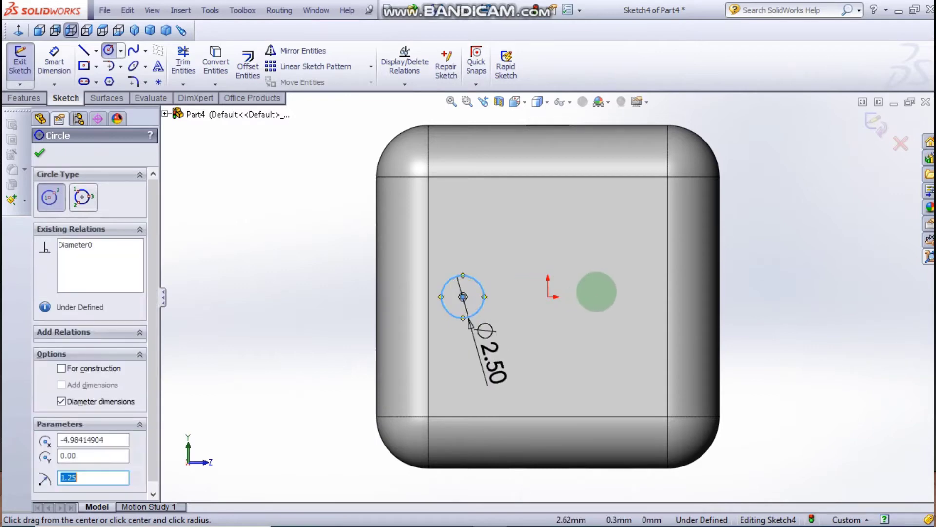
drag(602, 296, 629, 314)
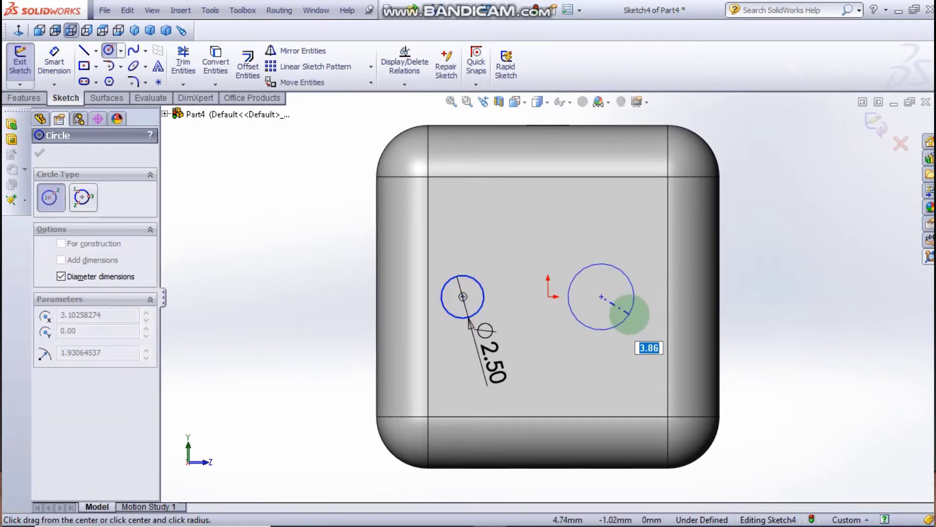
text(2.5)
key(Return)
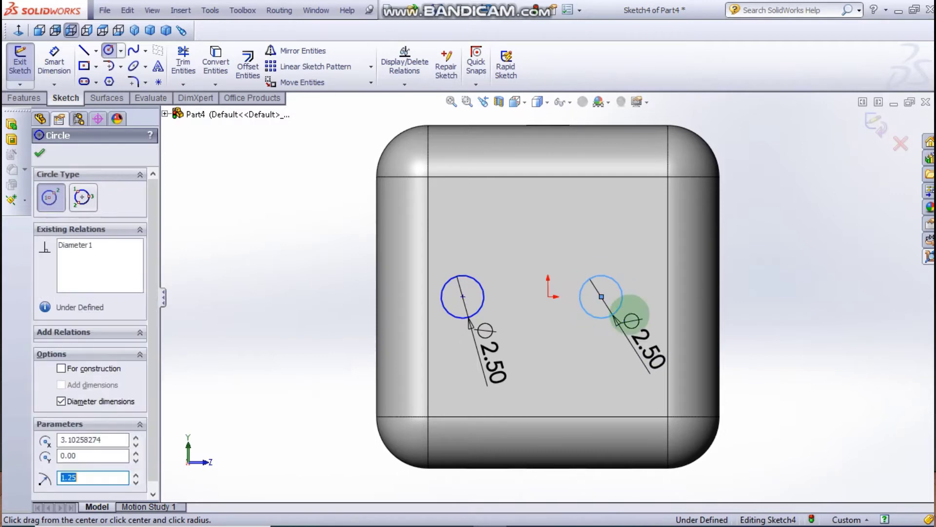
key(Escape)
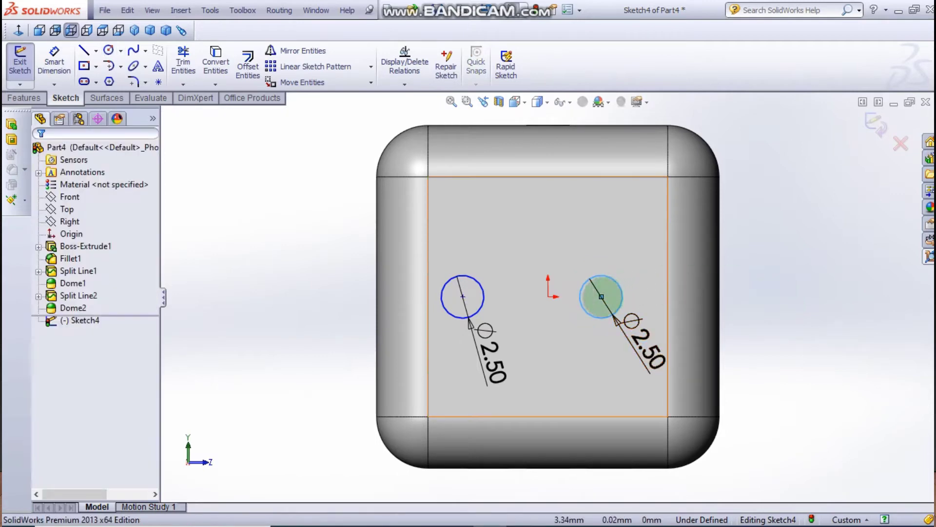
Align both circle centres horizontally with the origin.
click(602, 297)
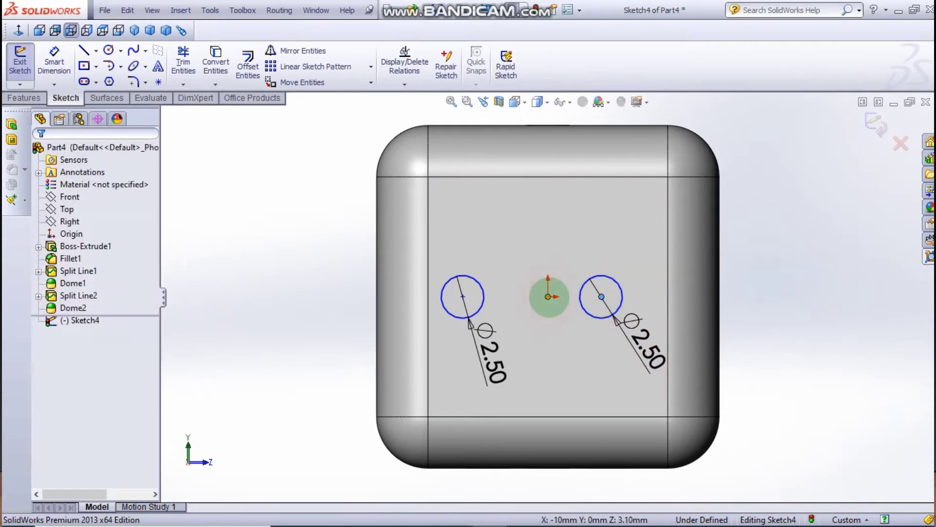
ctrl+click(548, 296)
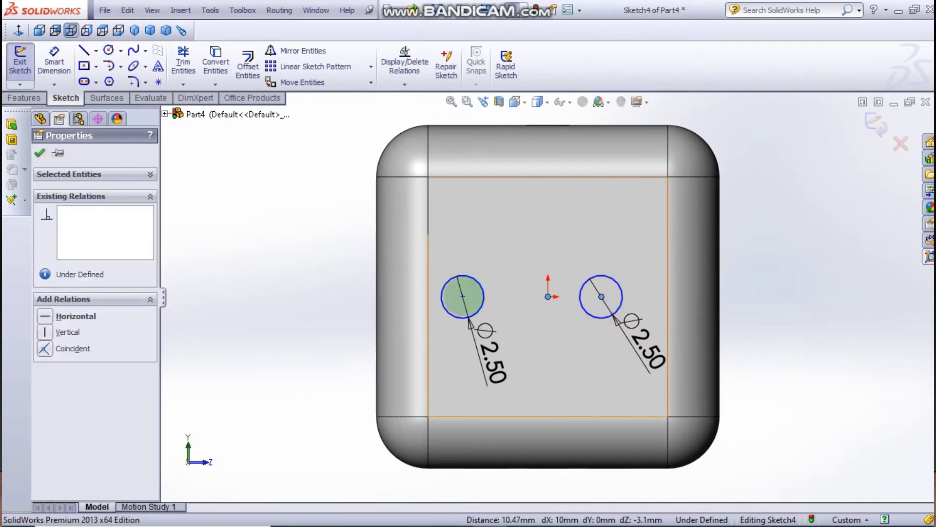
ctrl+click(463, 297)
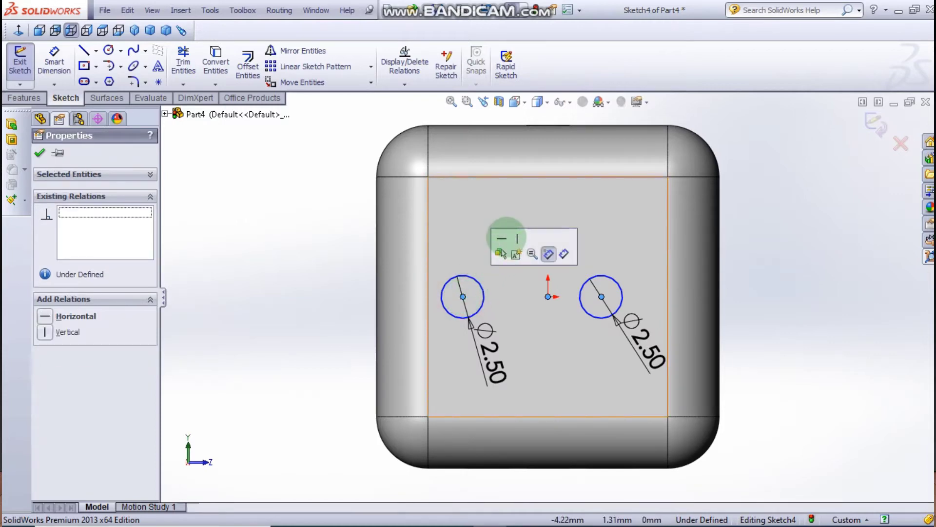
click(502, 238)
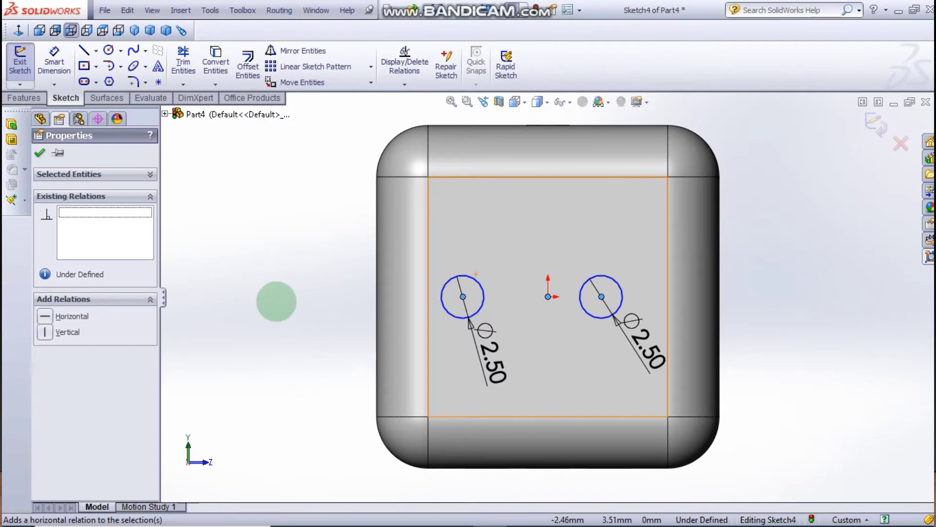
click(277, 301)
Dimension each circle centre 5 mm from the origin.
click(54, 61)
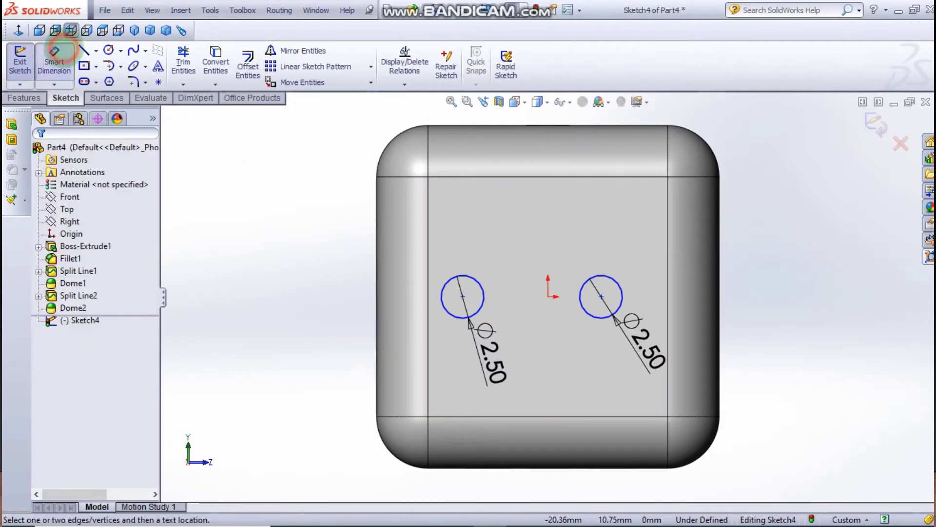
click(548, 296)
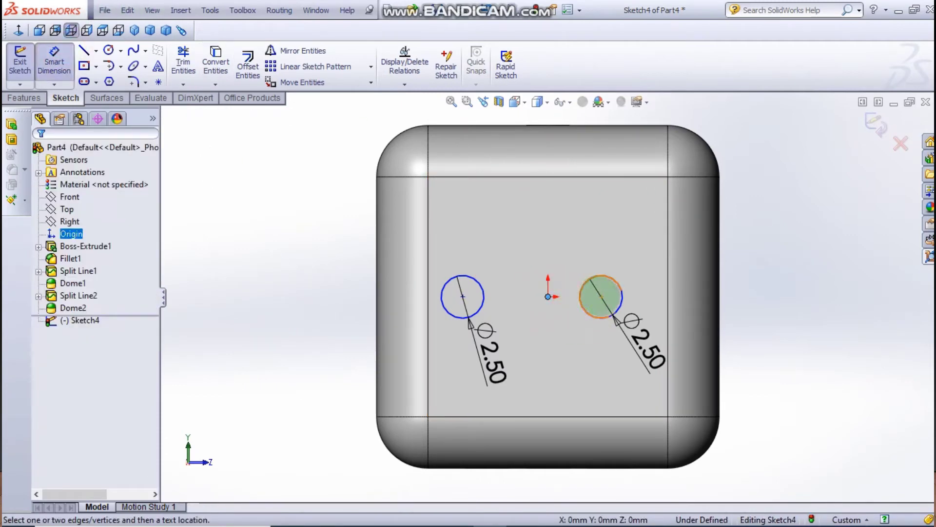
click(602, 296)
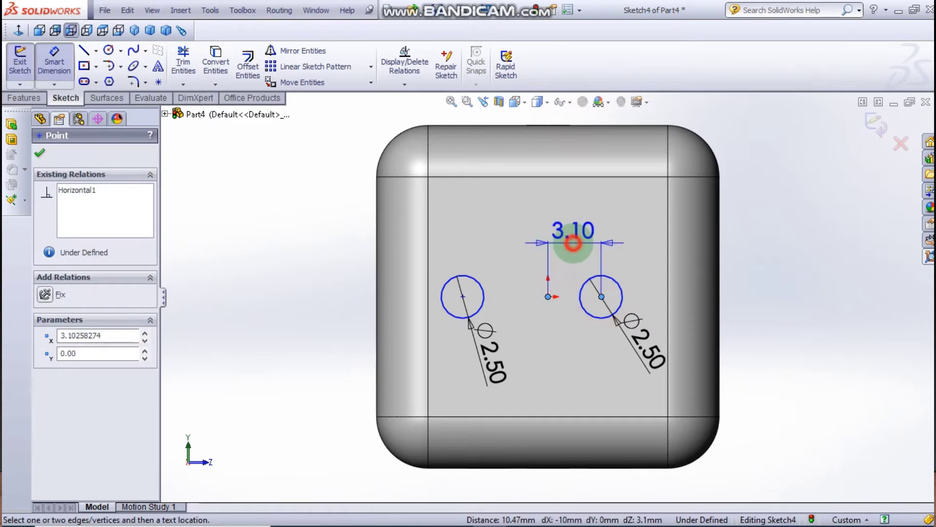
click(573, 242)
text(5.00mm)
key(Return)
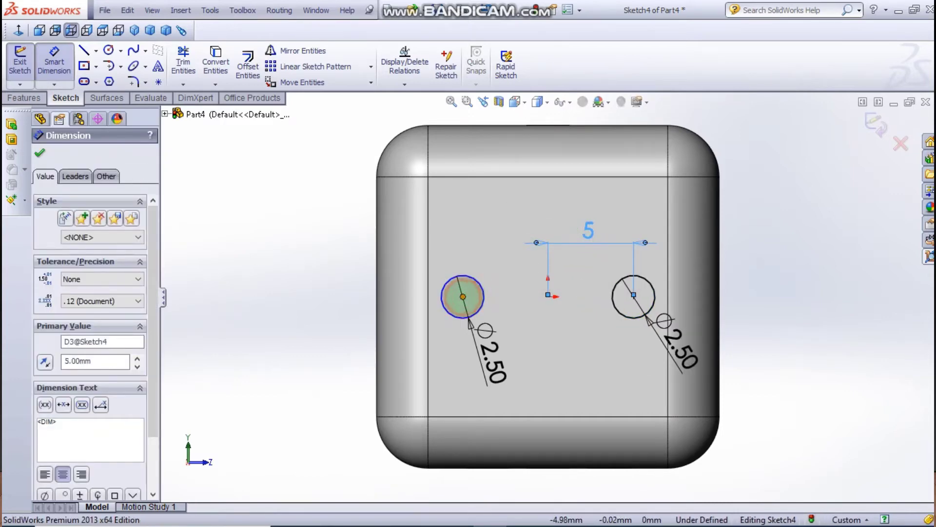
click(463, 296)
click(548, 296)
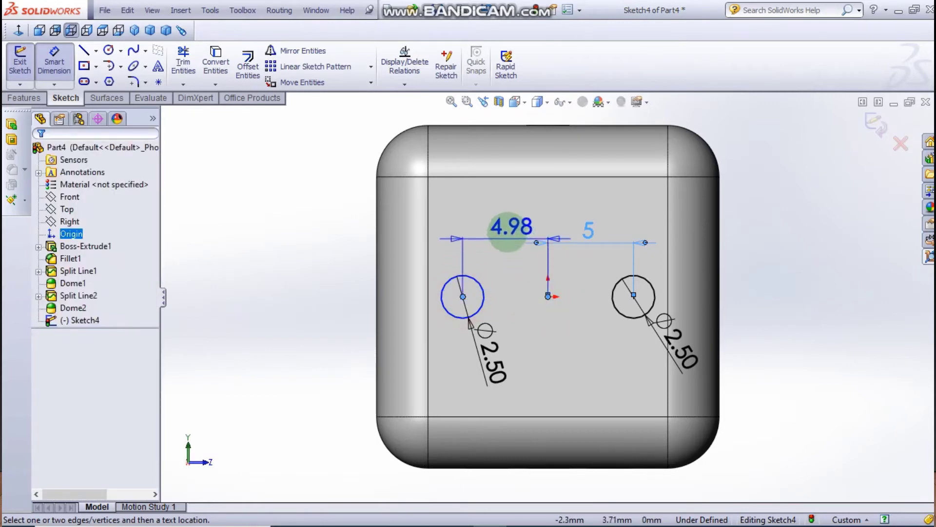
click(505, 229)
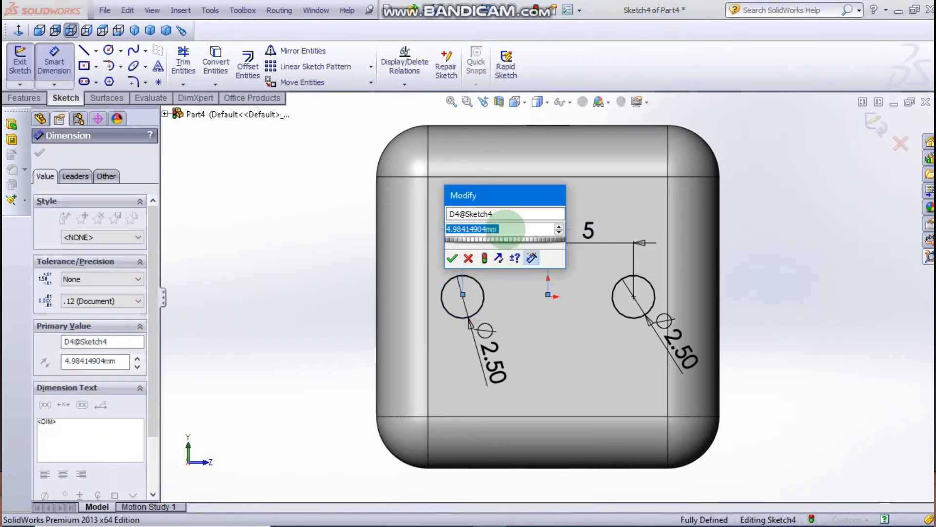
text(5)
key(Return)
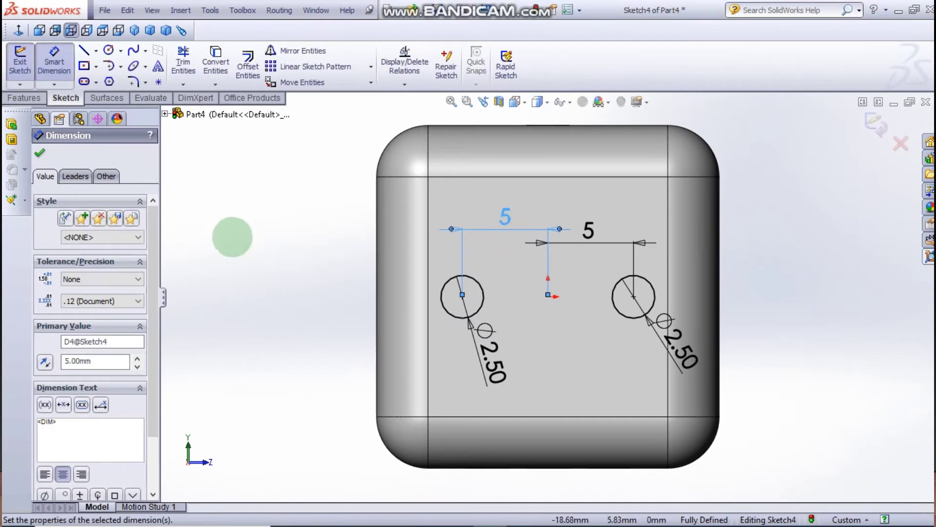
click(257, 288)
key(Escape)
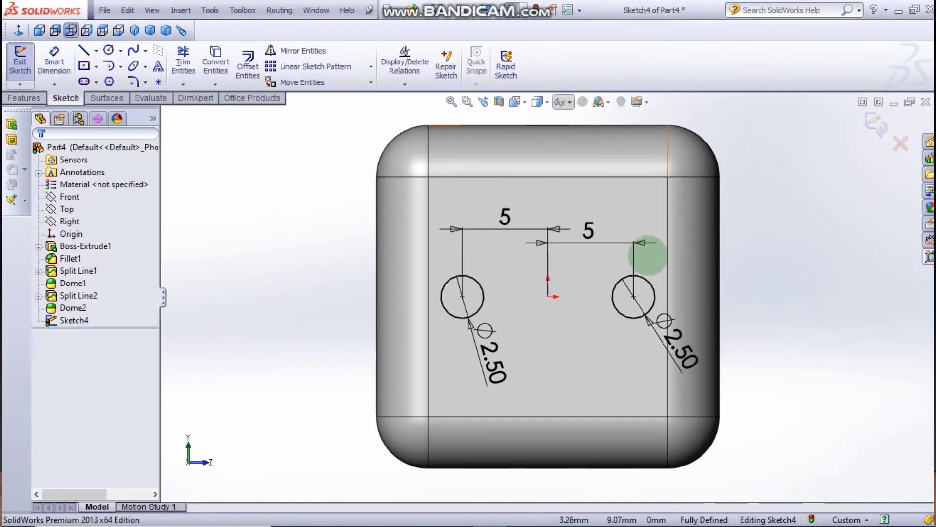
Change both circle-to-origin distances to 3 mm.
click(591, 234)
double_click(591, 234)
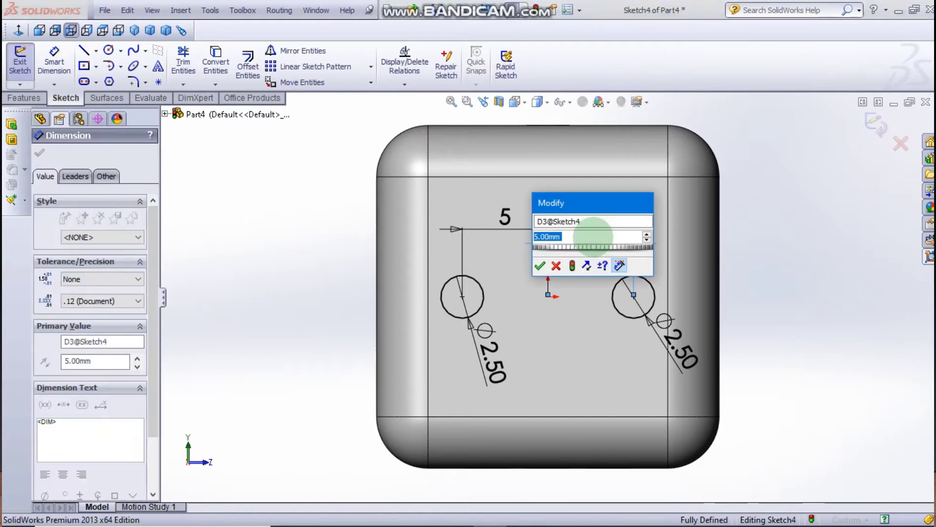
text(3)
key(Return)
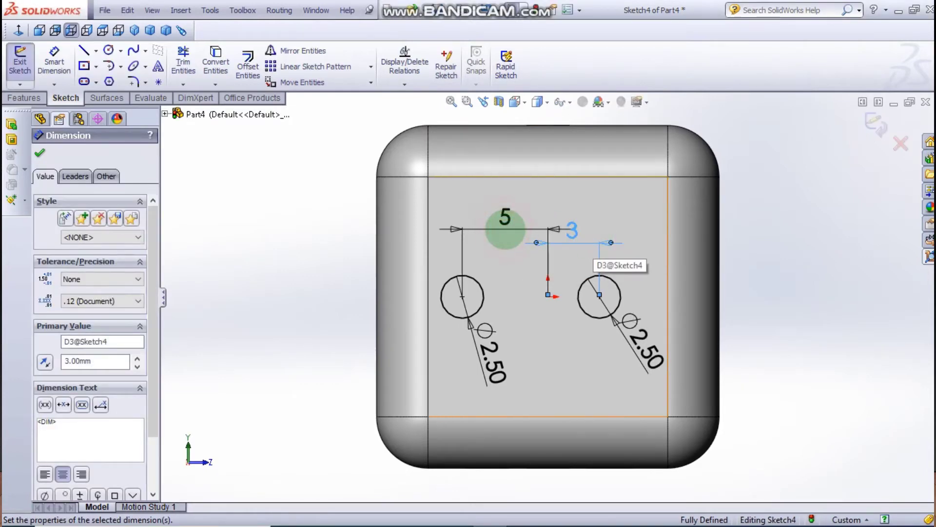
double_click(505, 228)
text(3)
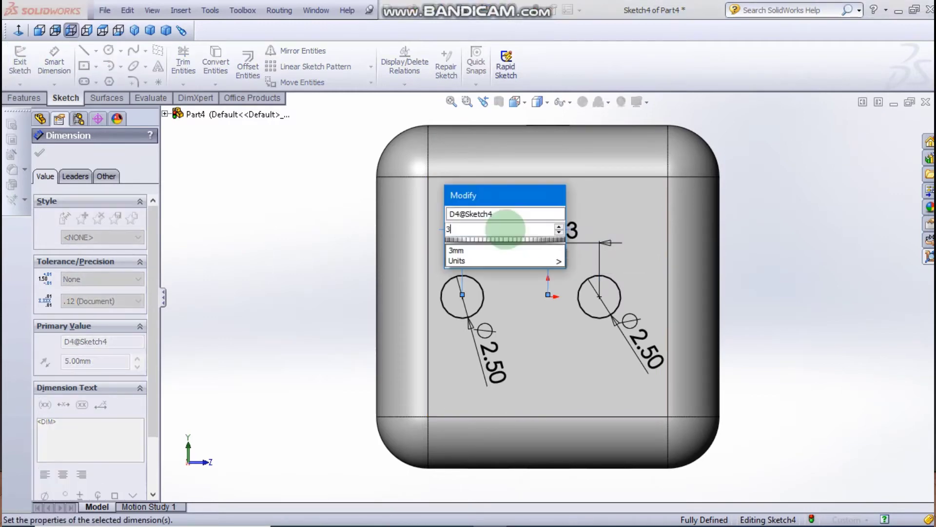
key(Return)
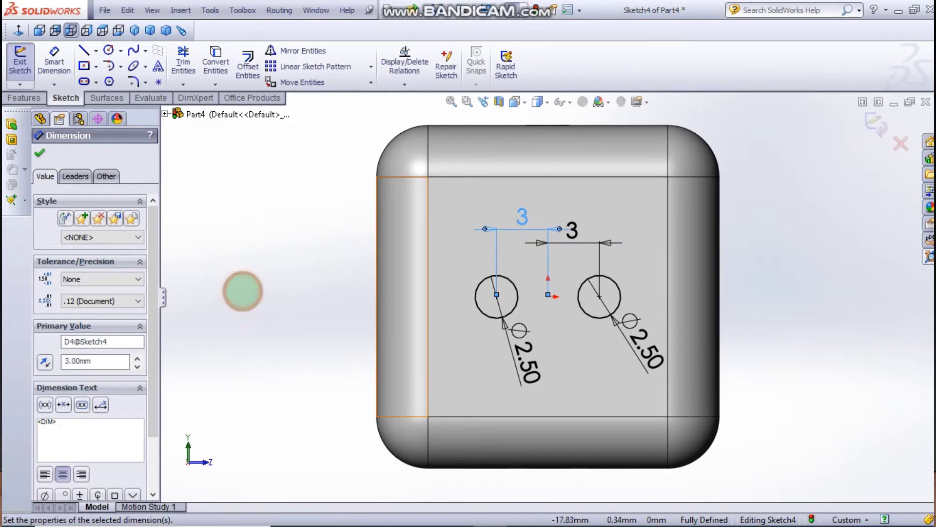
click(243, 291)
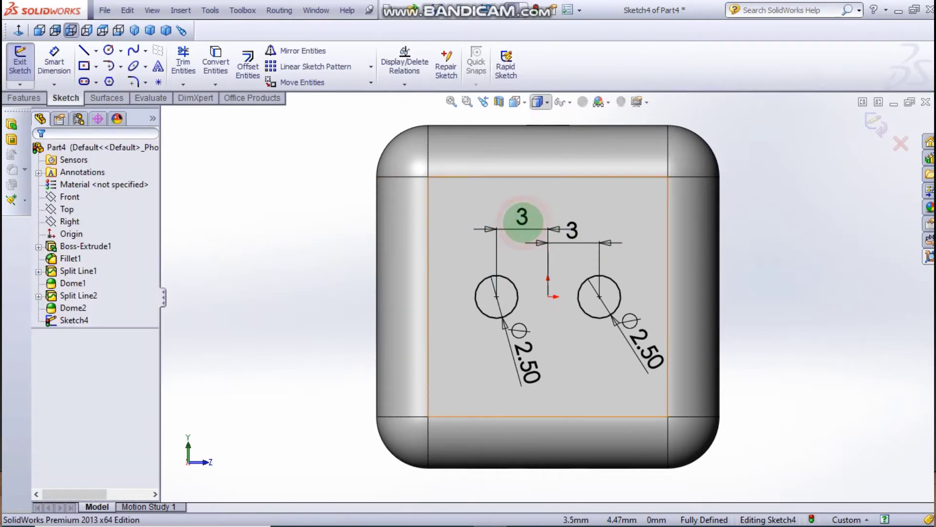
Try a 2 mm spacing, then undo it back to 3 mm.
double_click(522, 219)
text(2)
key(Return)
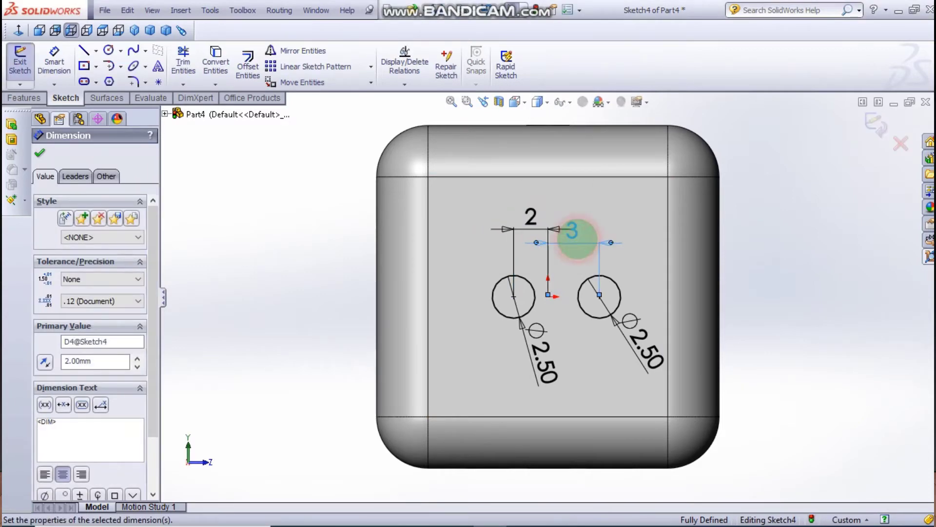
double_click(577, 241)
text(2)
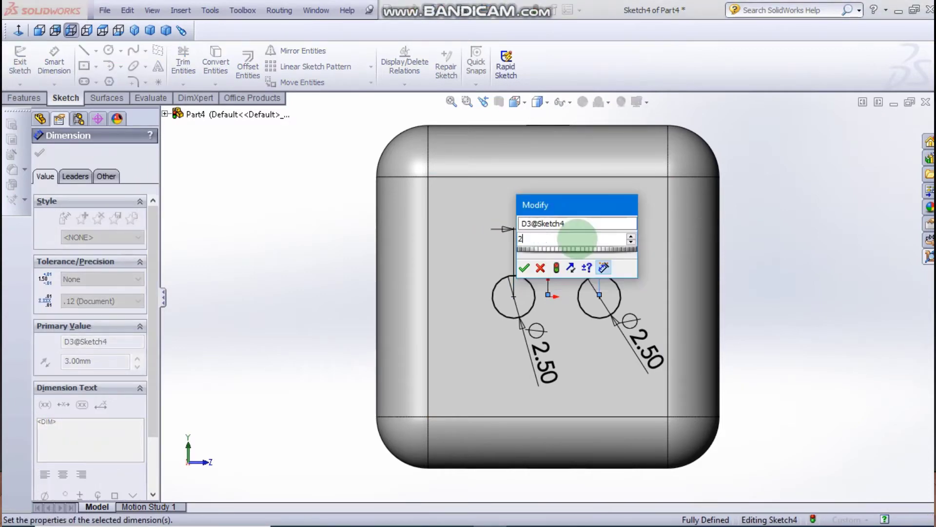
key(Return)
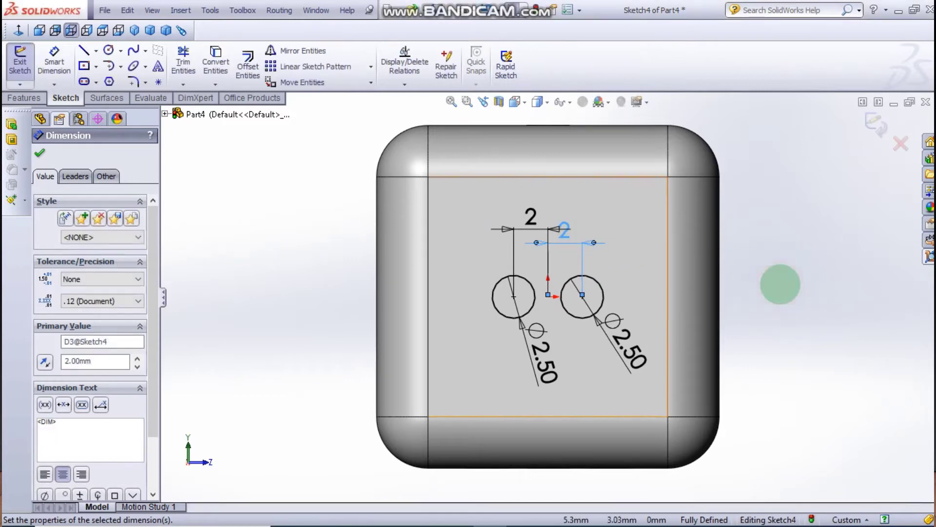
key(Escape)
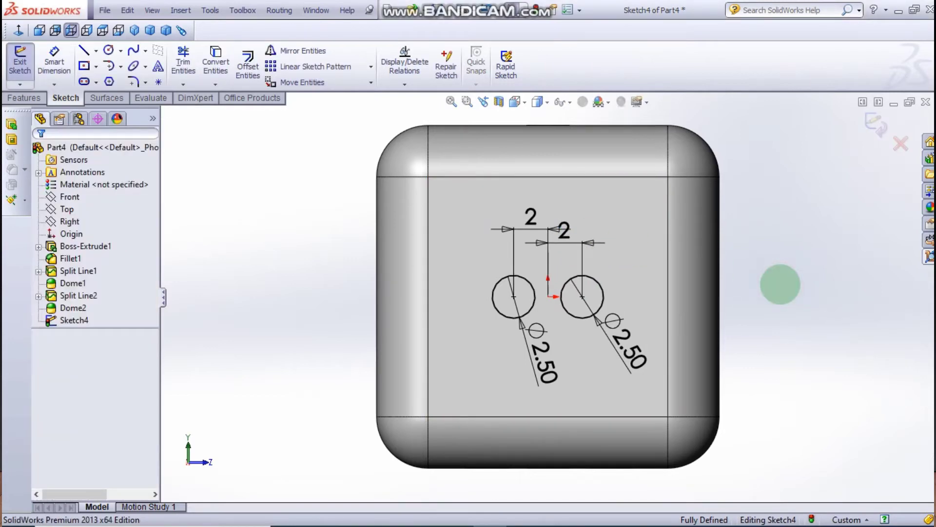
key(ctrl+z)
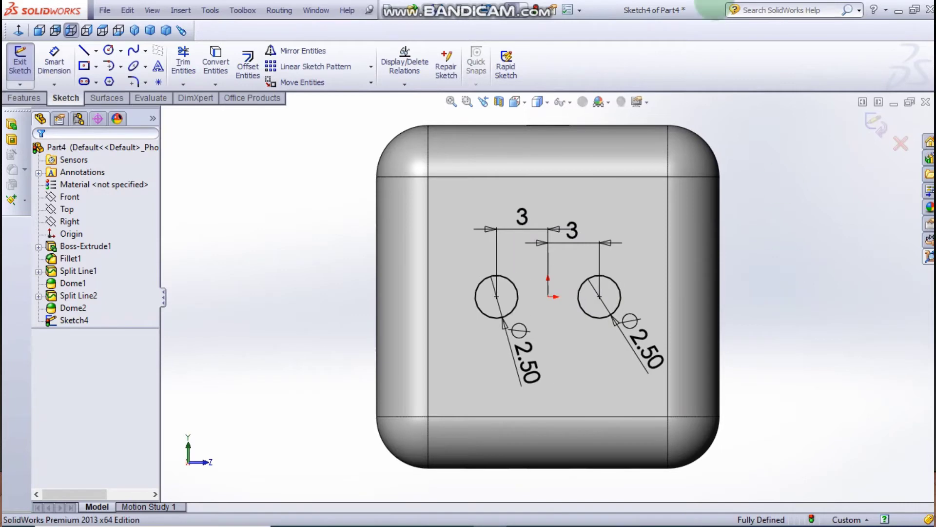
Project Sketch4's two circles onto the front face as Split Line3 and view in trimetric.
click(23, 97)
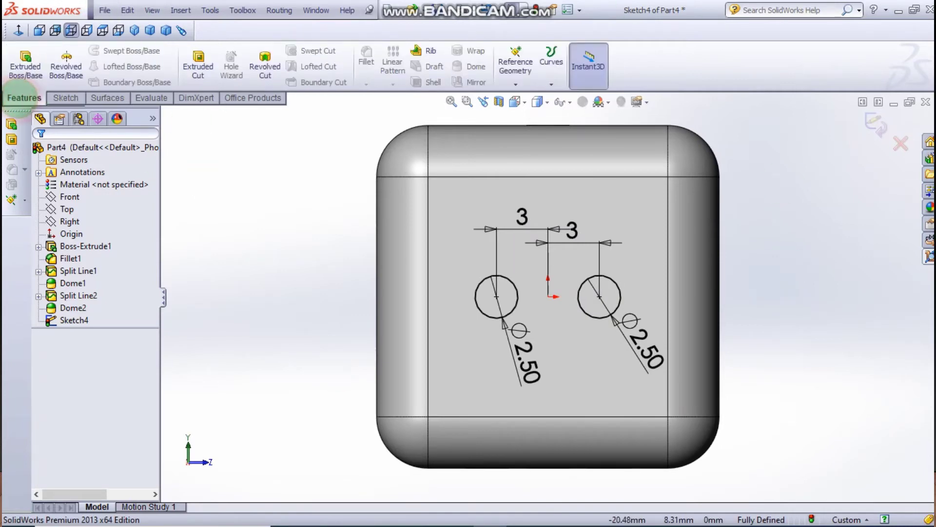
drag(23, 98, 495, 46)
click(552, 66)
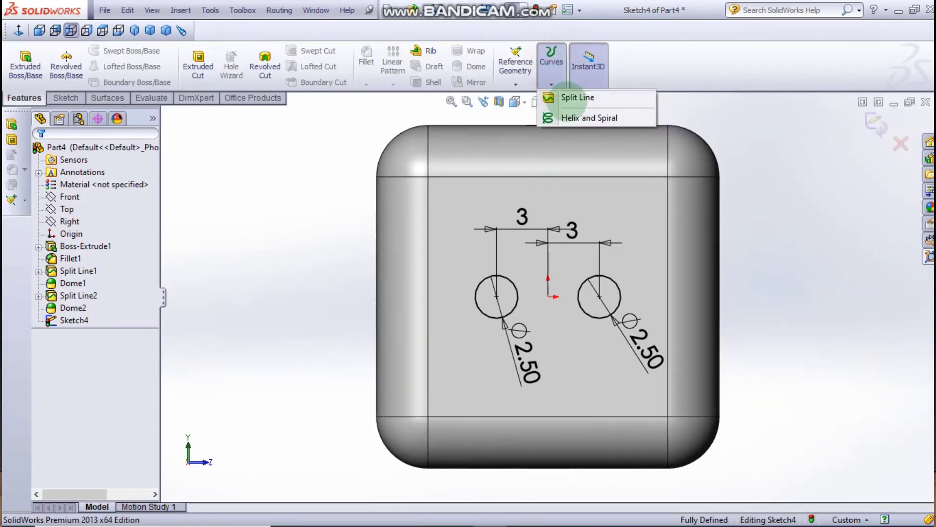
click(570, 98)
click(457, 204)
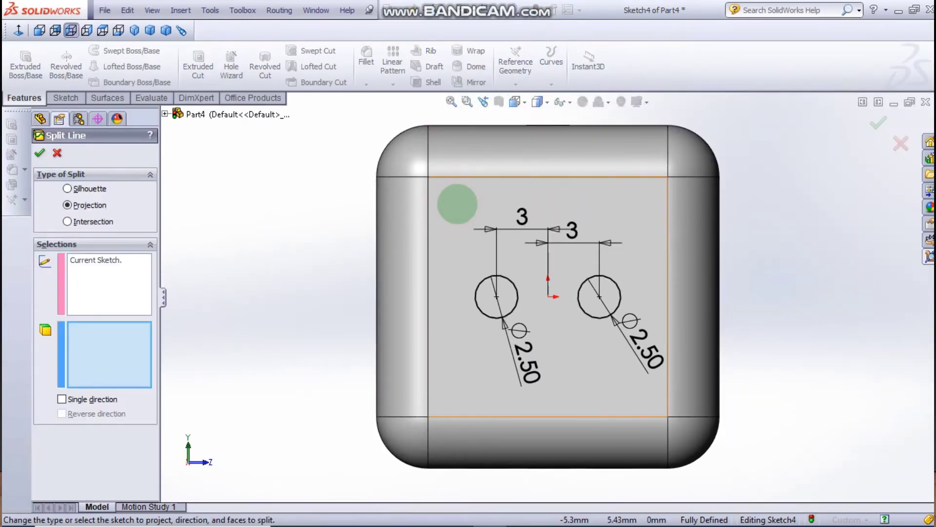
click(457, 204)
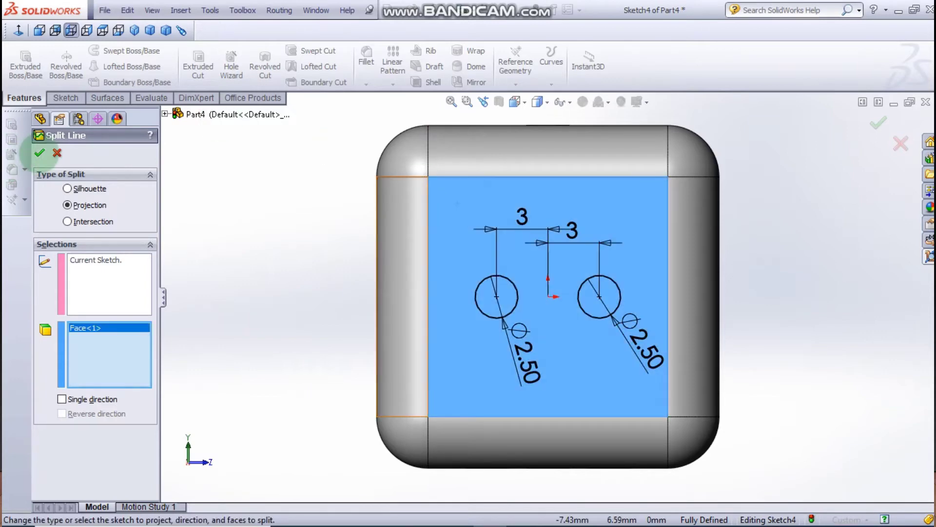
click(39, 153)
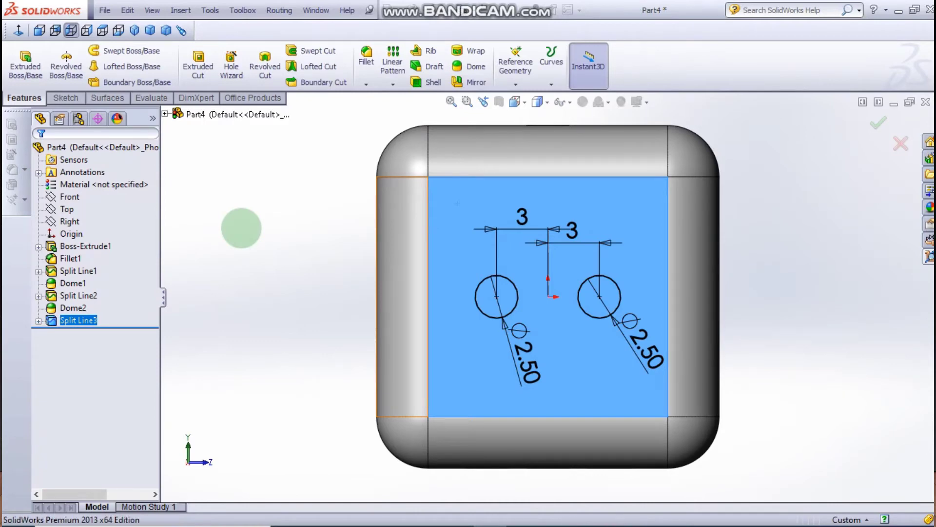
click(149, 30)
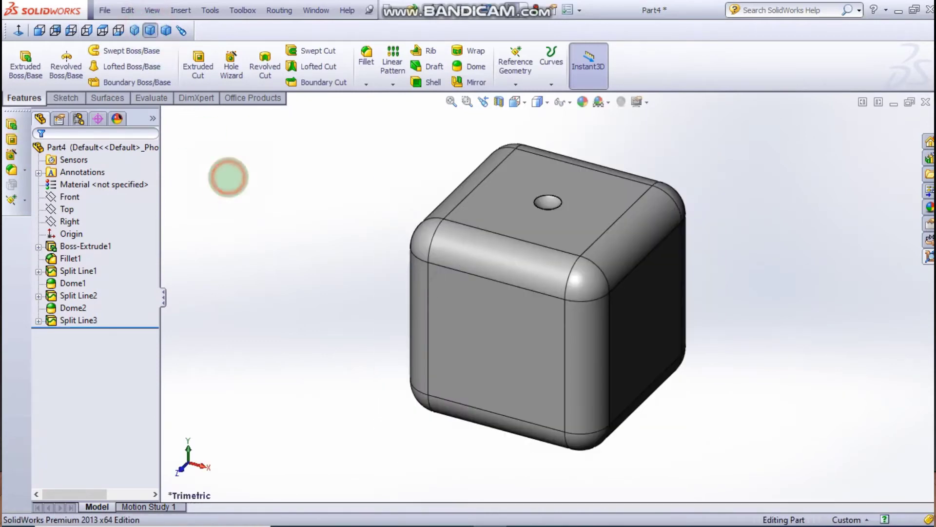
Recess both circular dot faces as reversed 0.50 mm domes, creating Dome3.
middle_drag(255, 212, 384, 317)
click(475, 66)
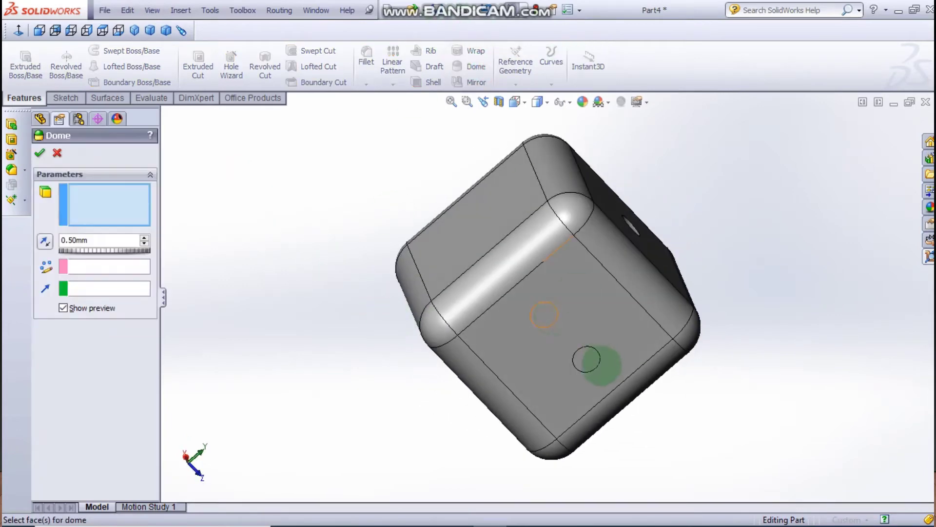
click(542, 310)
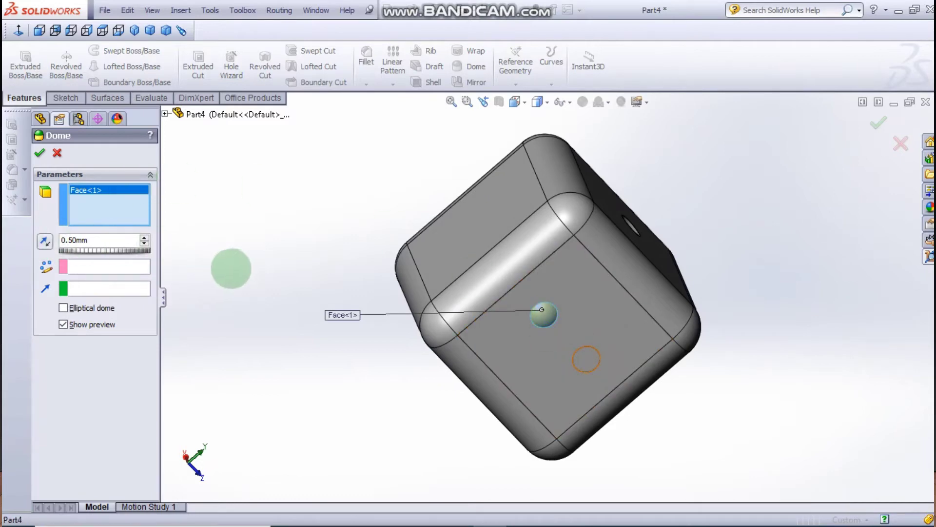
click(587, 359)
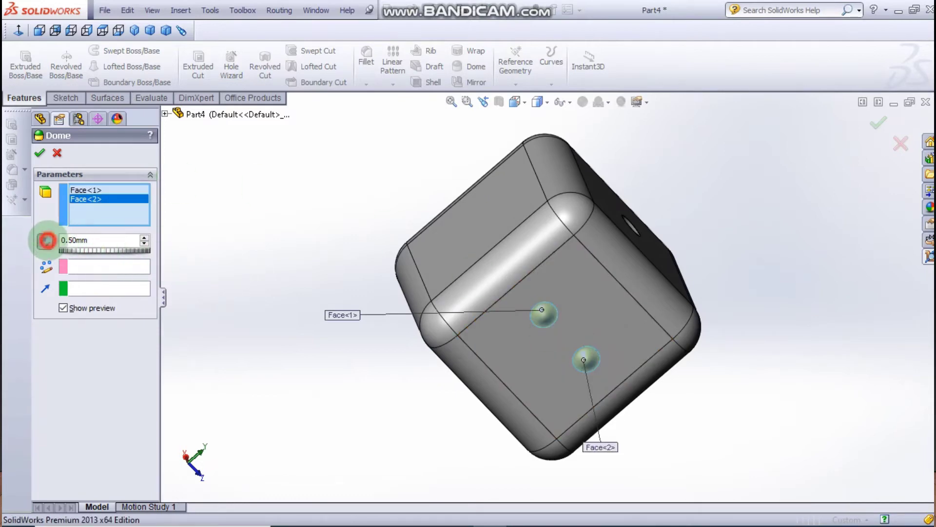
click(47, 239)
click(40, 152)
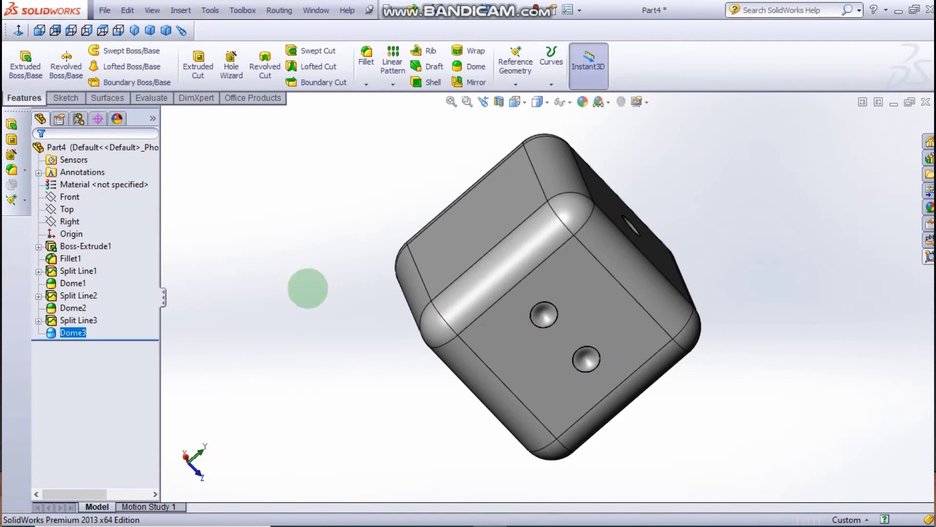
mouse_move(308, 286)
middle_down()
mouse_move(318, 223)
mouse_move(274, 337)
mouse_move(312, 295)
mouse_move(418, 265)
mouse_move(496, 276)
middle_up()
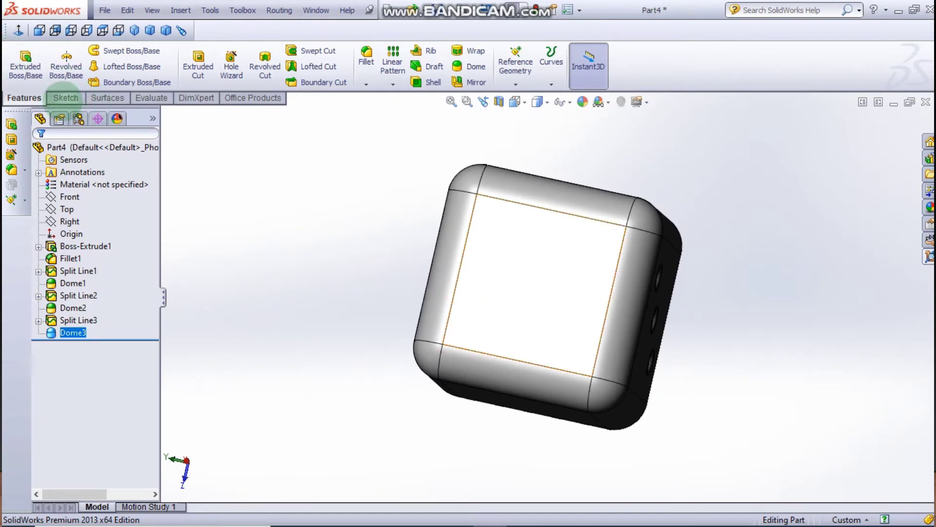
Start Sketch5 on the blank face and view it straight on.
click(65, 97)
click(20, 56)
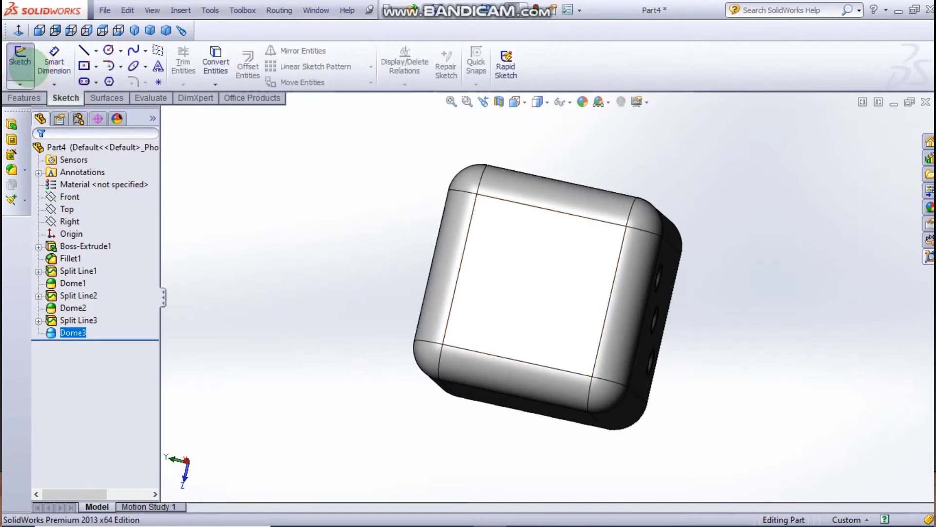
click(508, 266)
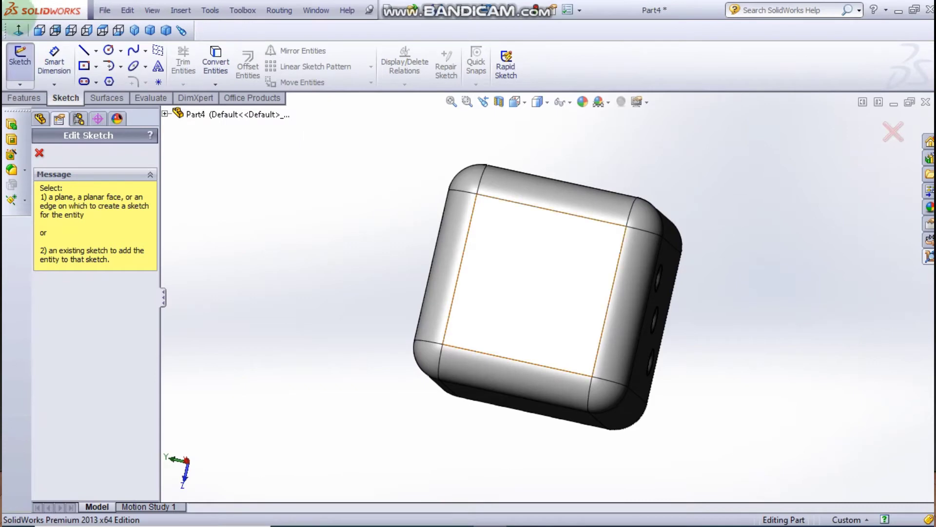
click(18, 30)
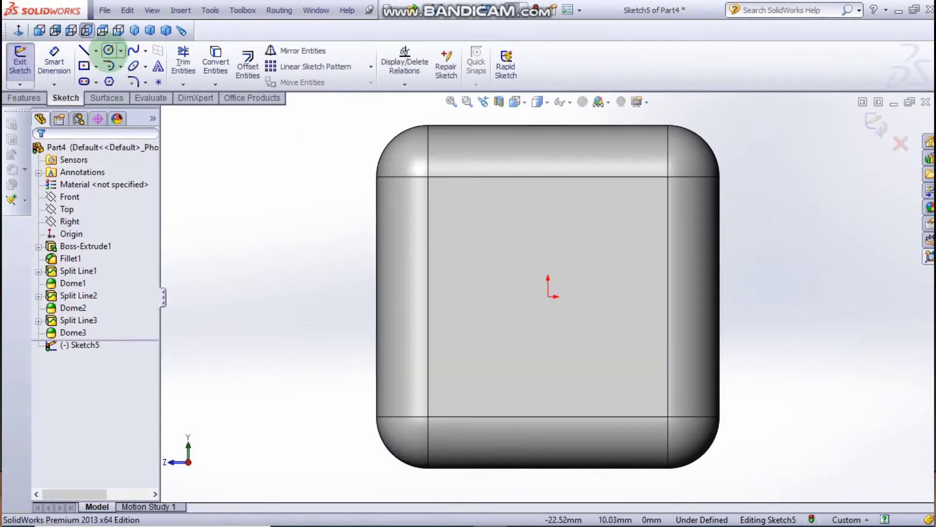
click(109, 51)
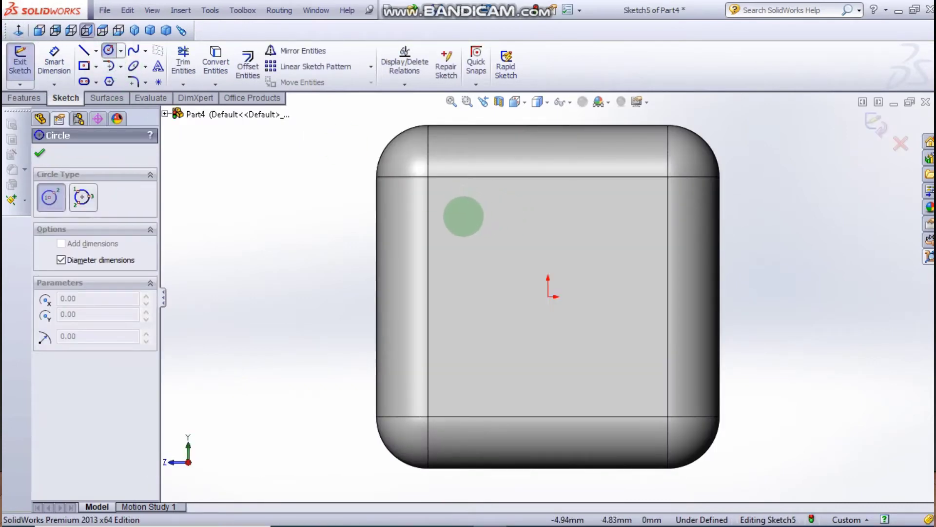
key(Escape)
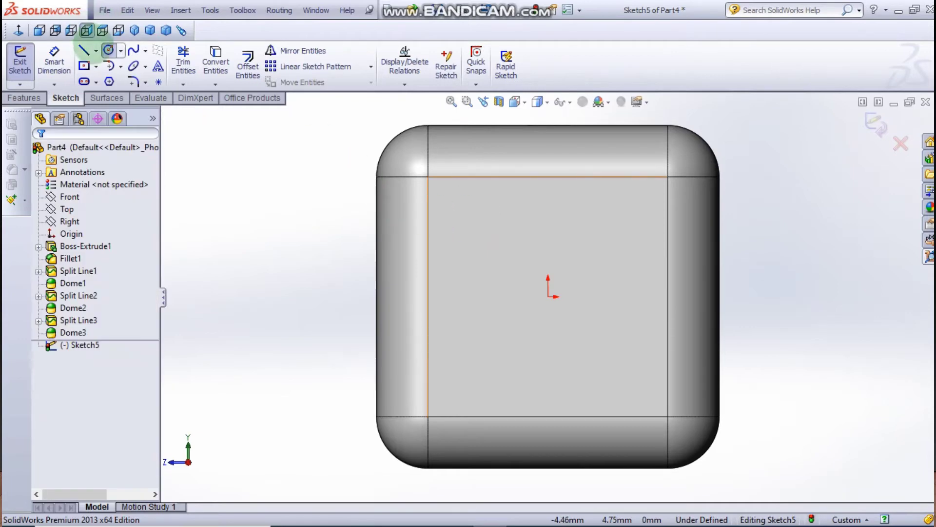
Draw two crossing corner-to-corner centrelines across the face.
click(96, 50)
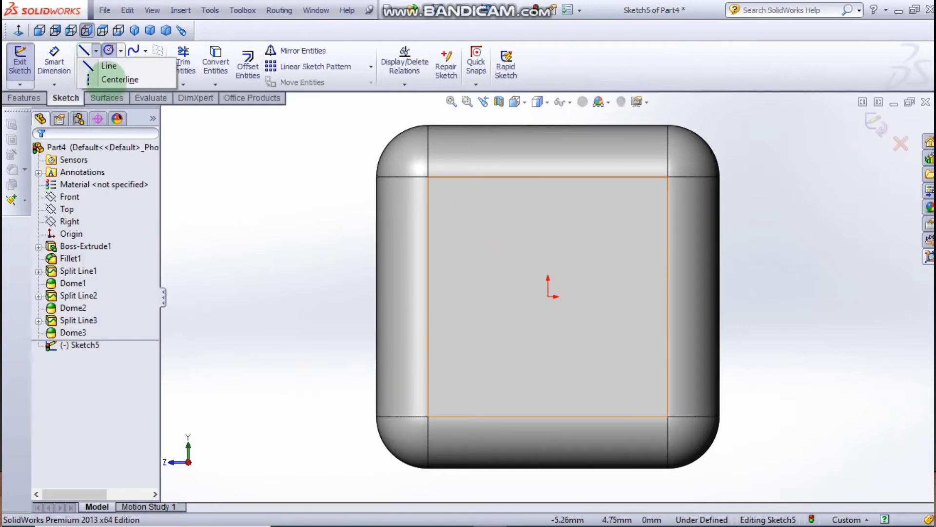
click(108, 81)
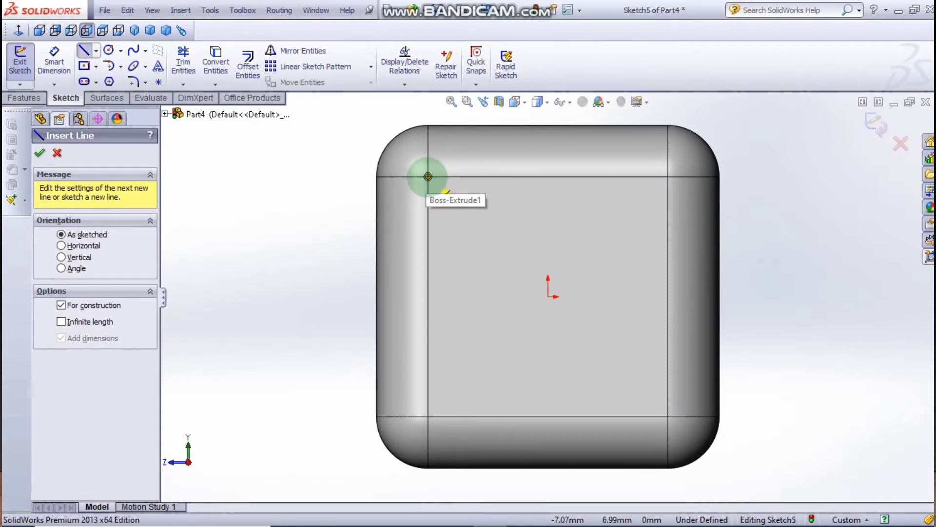
click(428, 177)
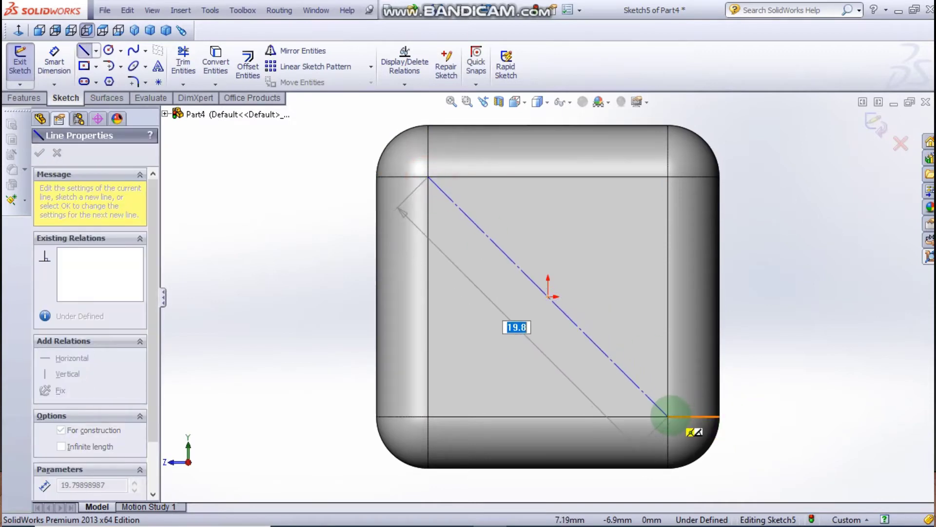
click(669, 416)
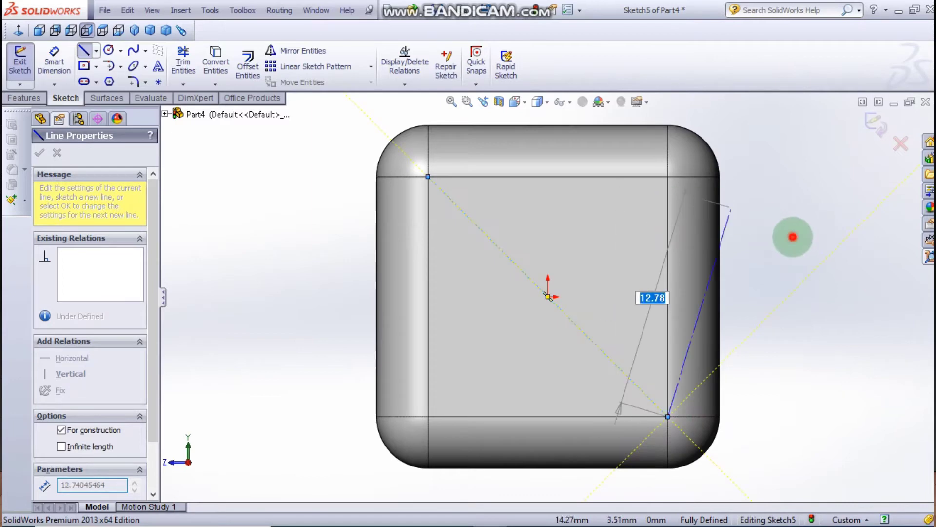
key(Escape)
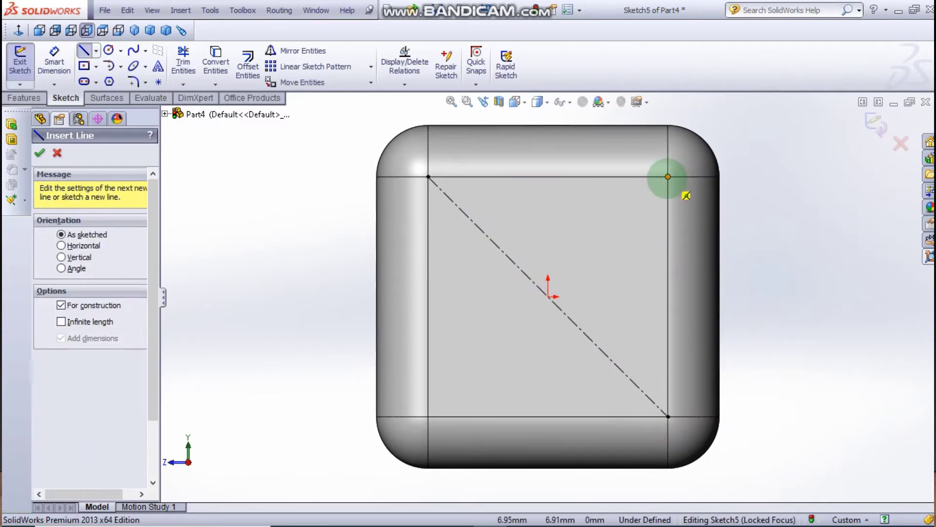
drag(669, 177, 428, 416)
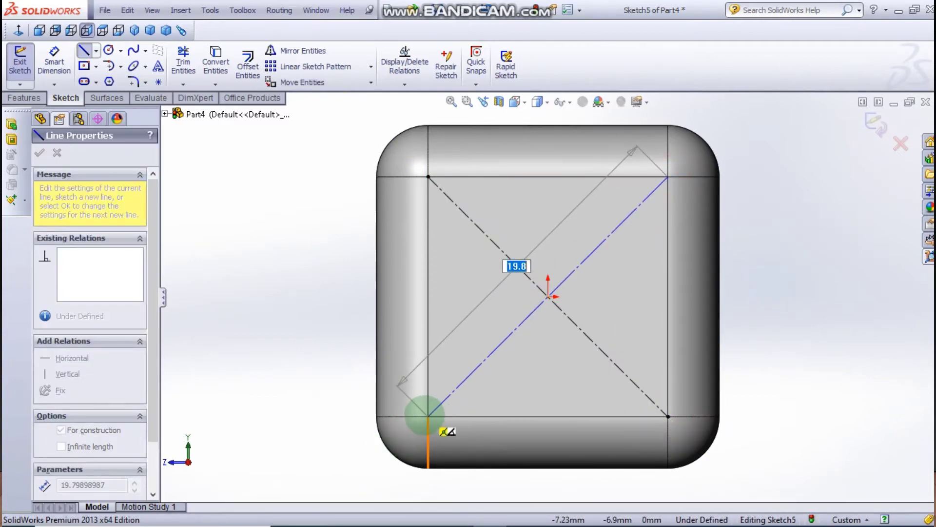
click(427, 416)
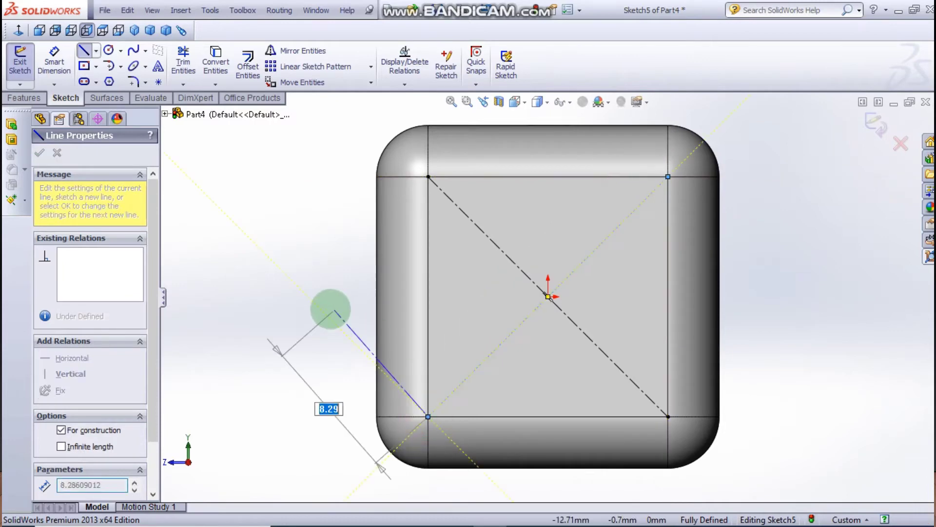
key(Escape)
key(Escape)
click(331, 309)
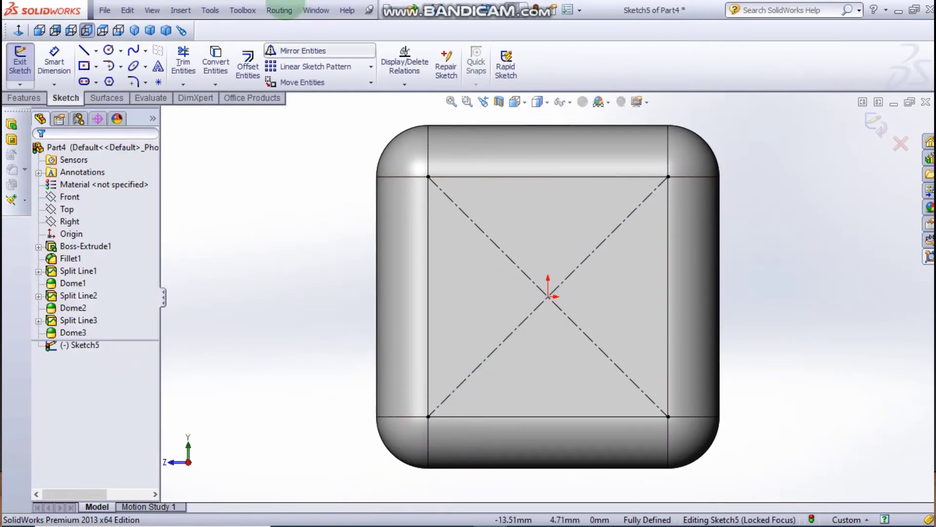
click(108, 50)
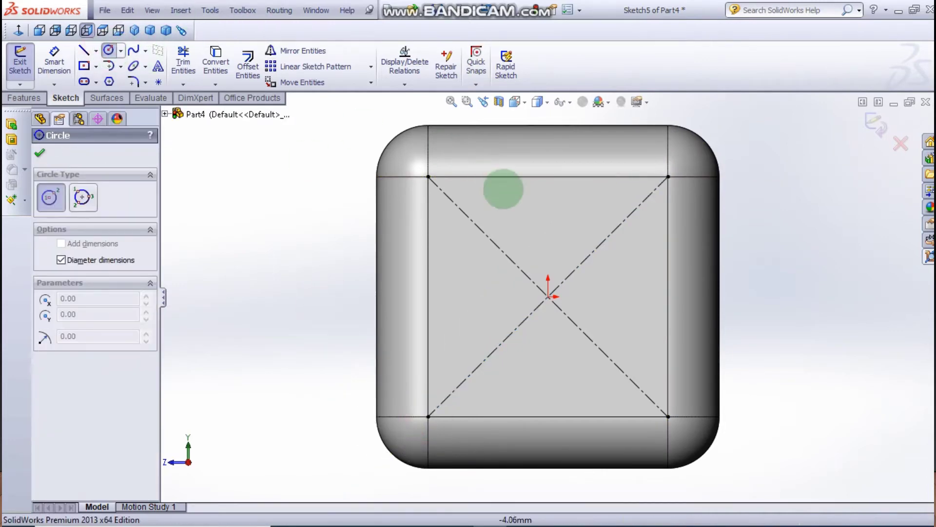
Draw two Ø2.50 circles centred on the upper-left and lower-left diagonals.
click(475, 224)
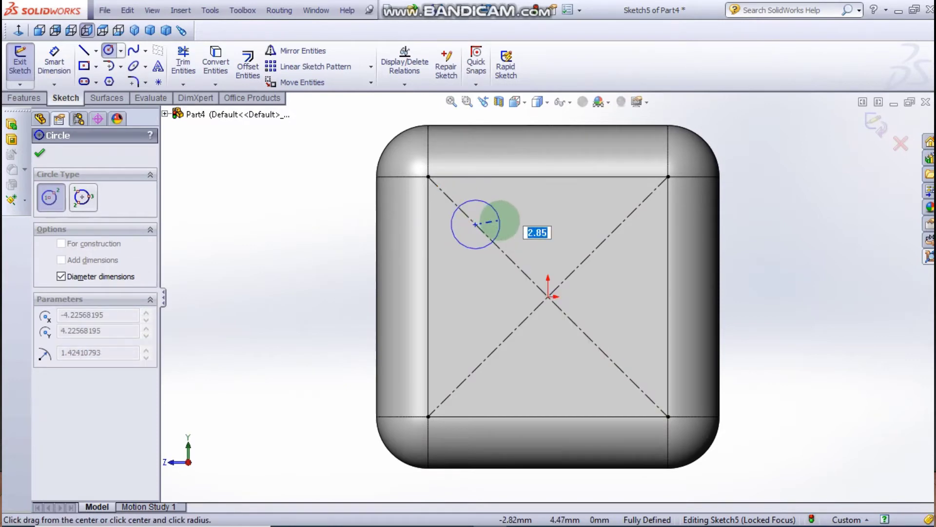
text(2.5)
key(Return)
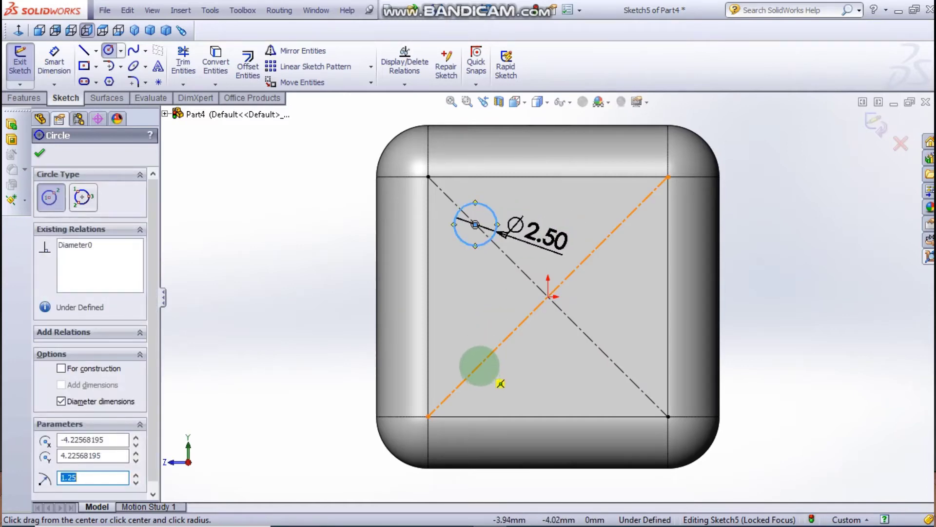
click(477, 368)
text(2.5)
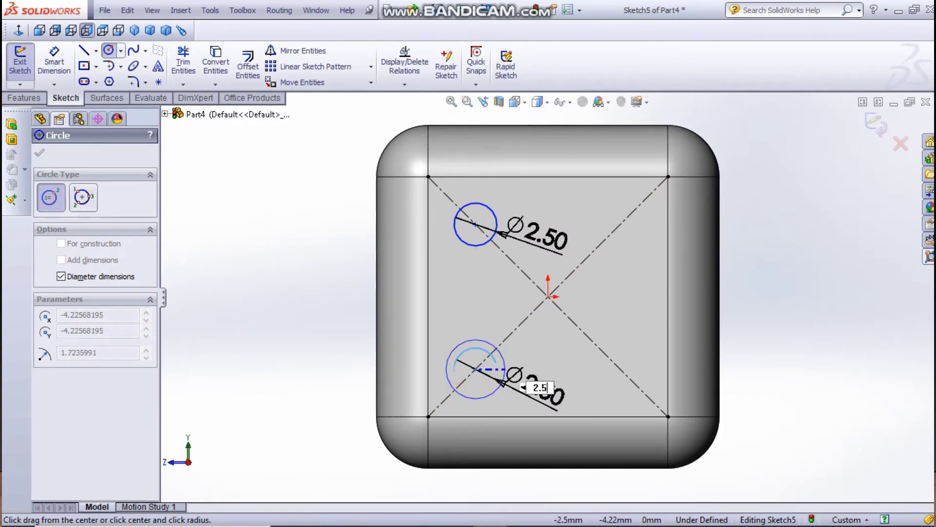
key(Return)
key(Escape)
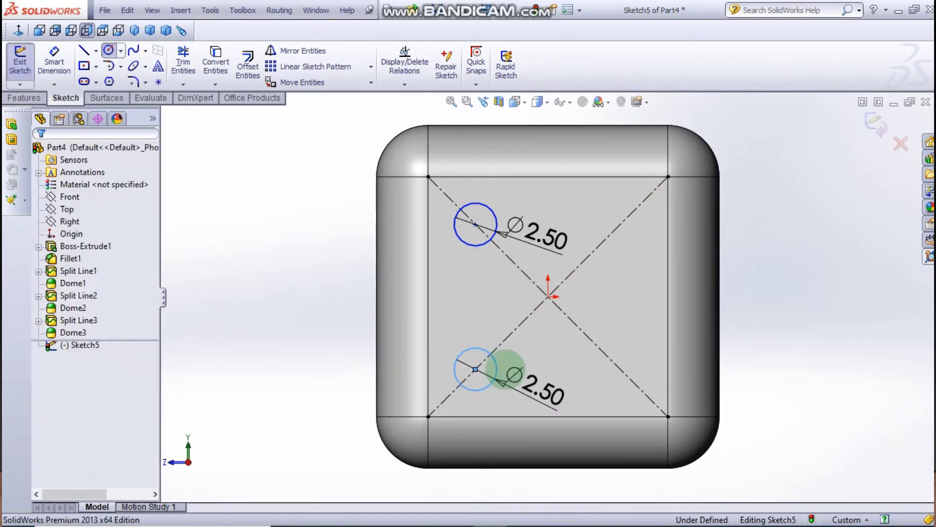
click(281, 305)
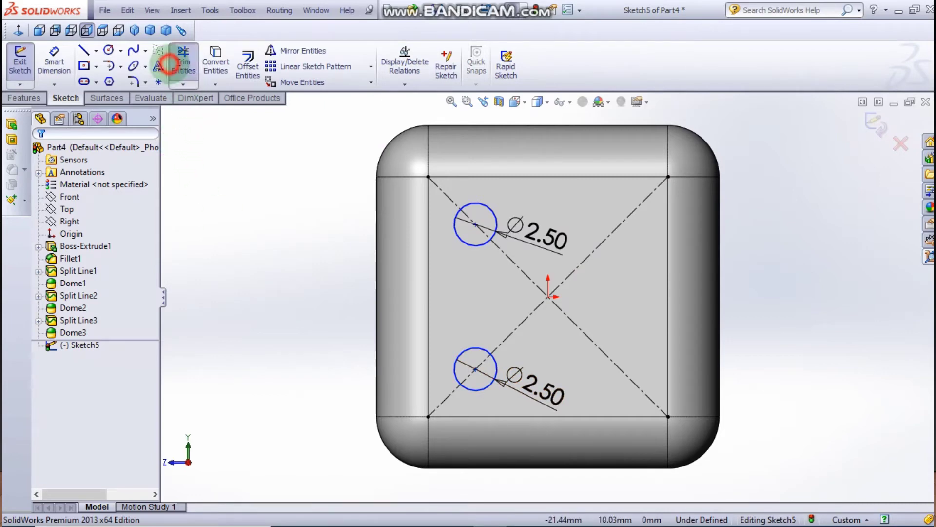
Trim off the diagonals' right halves and draw a vertical centerline from top edge to bottom edge.
click(183, 61)
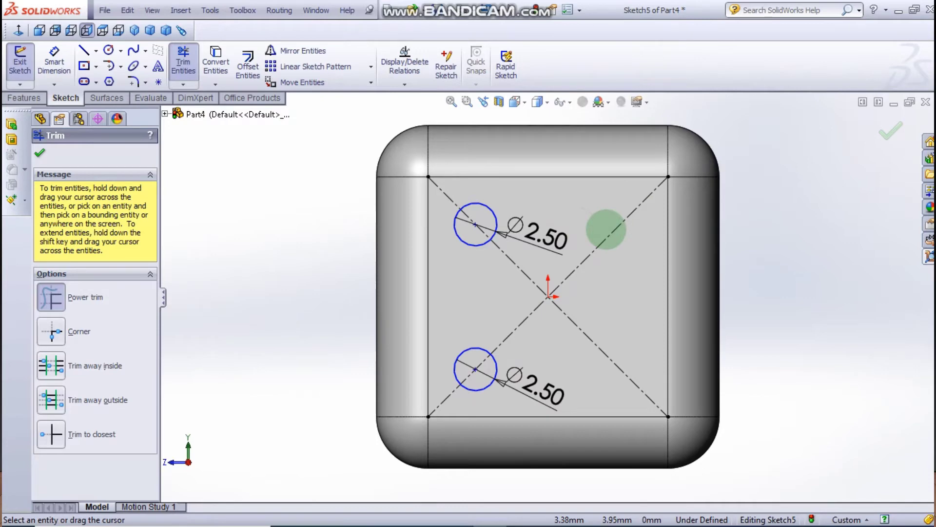
mouse_move(606, 229)
mouse_down()
mouse_move(606, 316)
mouse_move(588, 397)
mouse_up()
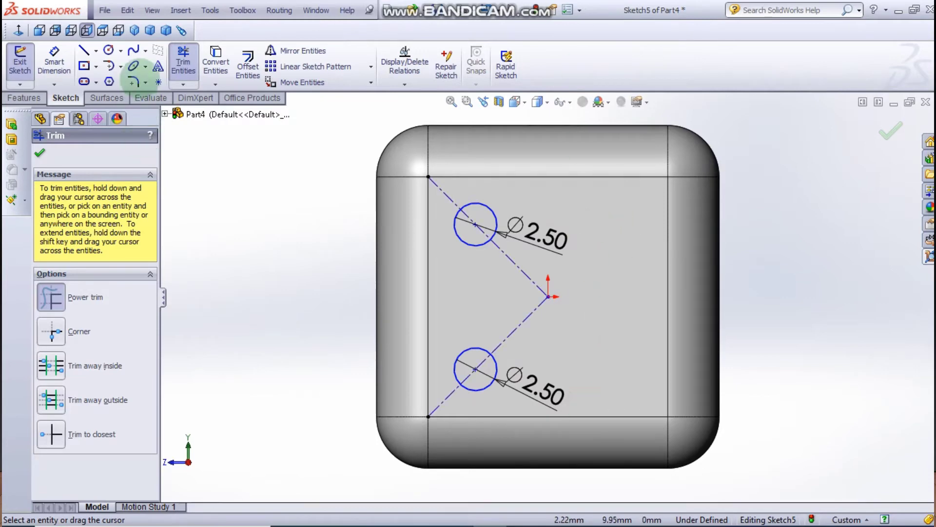
click(96, 82)
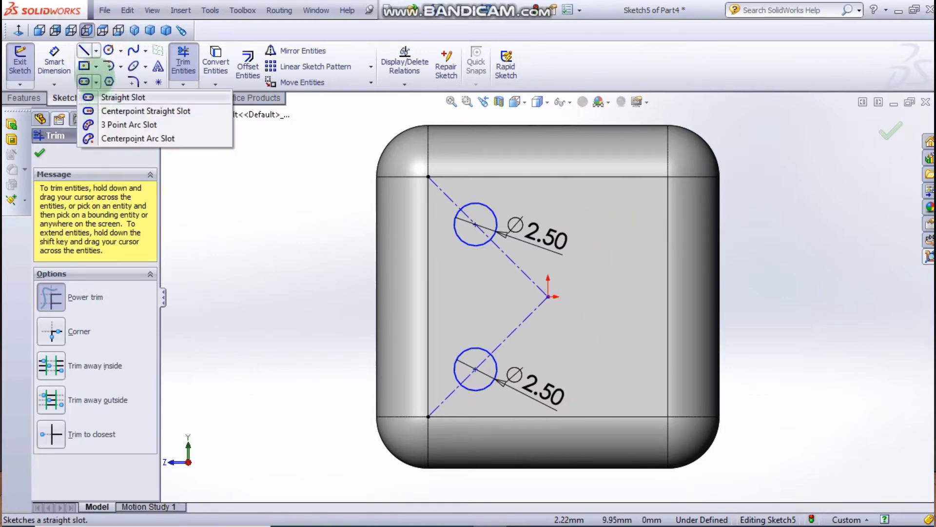
click(108, 57)
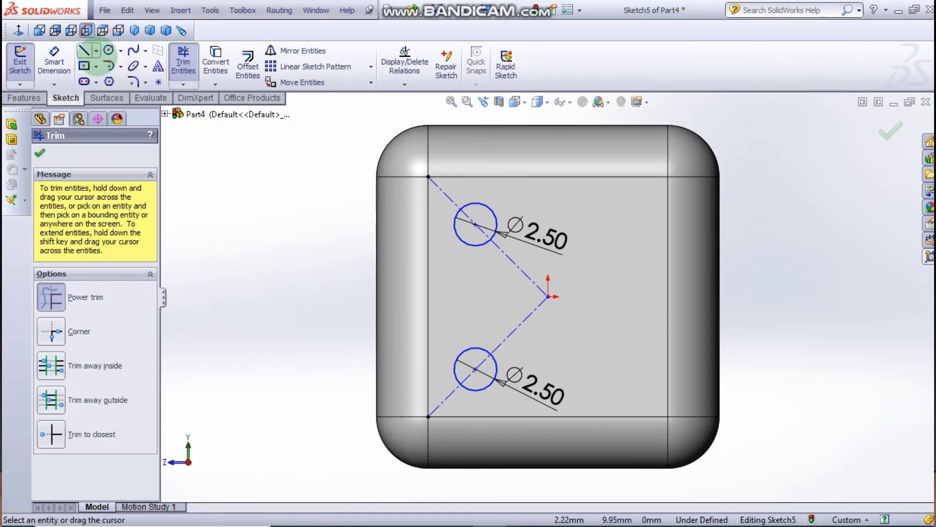
click(96, 50)
click(105, 79)
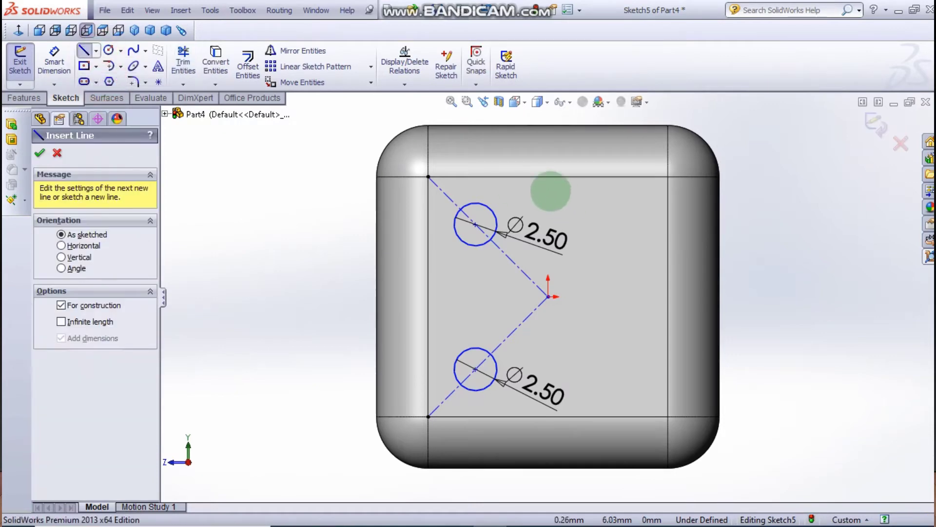
click(548, 176)
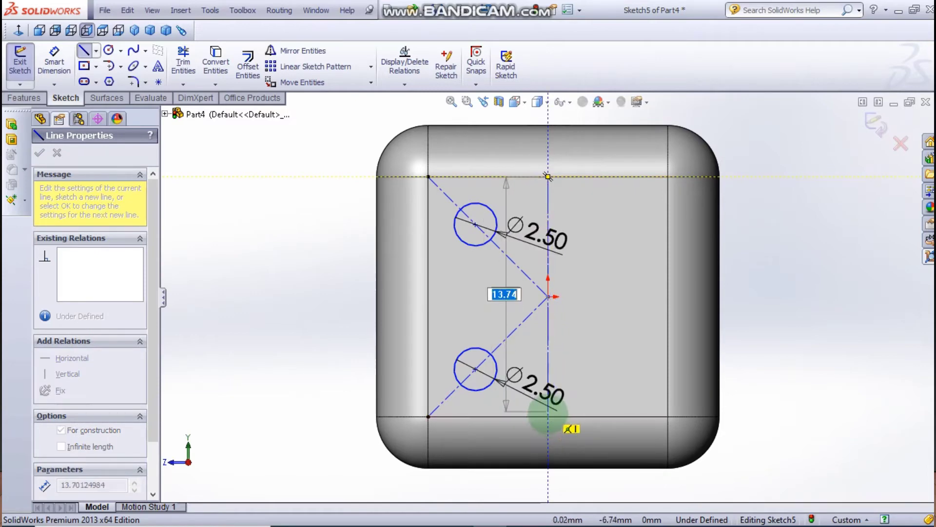
click(548, 417)
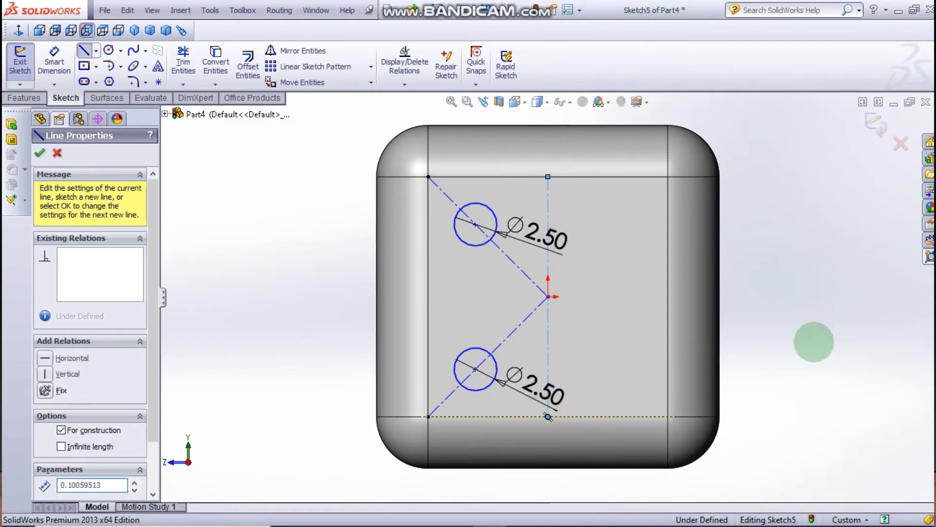
key(Escape)
key(Escape)
click(814, 341)
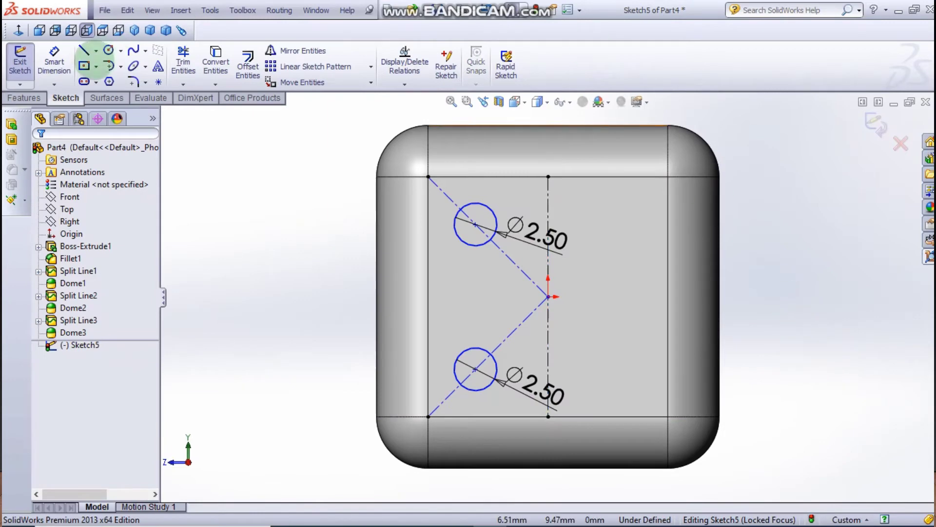
Add a Vertical relation between the two circle centres.
click(475, 225)
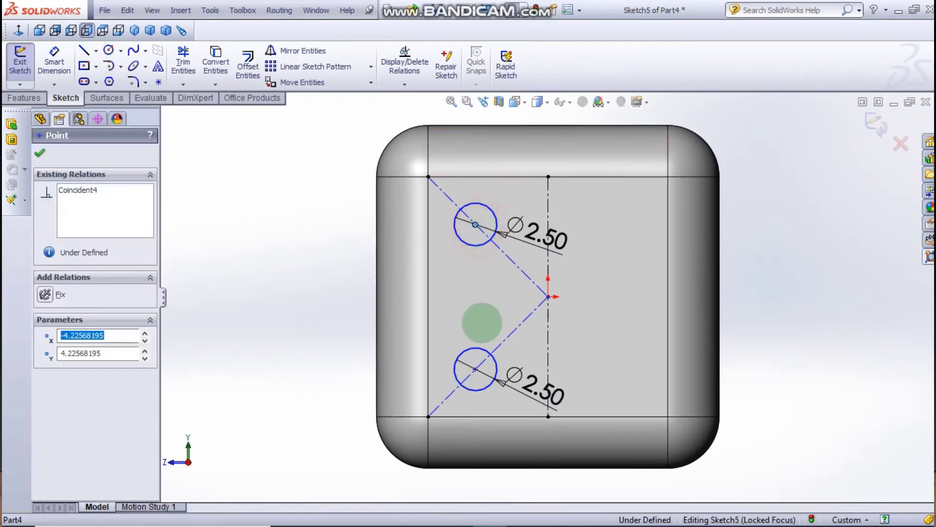
ctrl+click(475, 369)
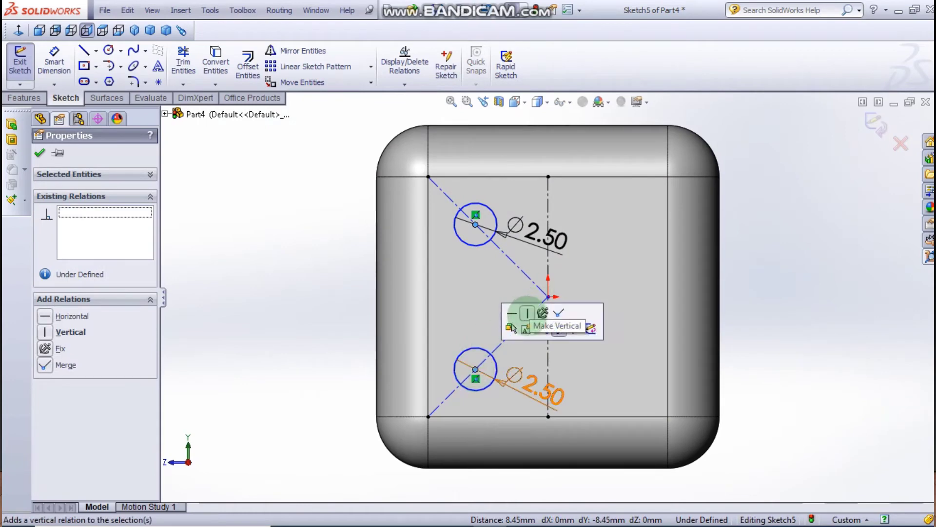
click(527, 316)
click(234, 294)
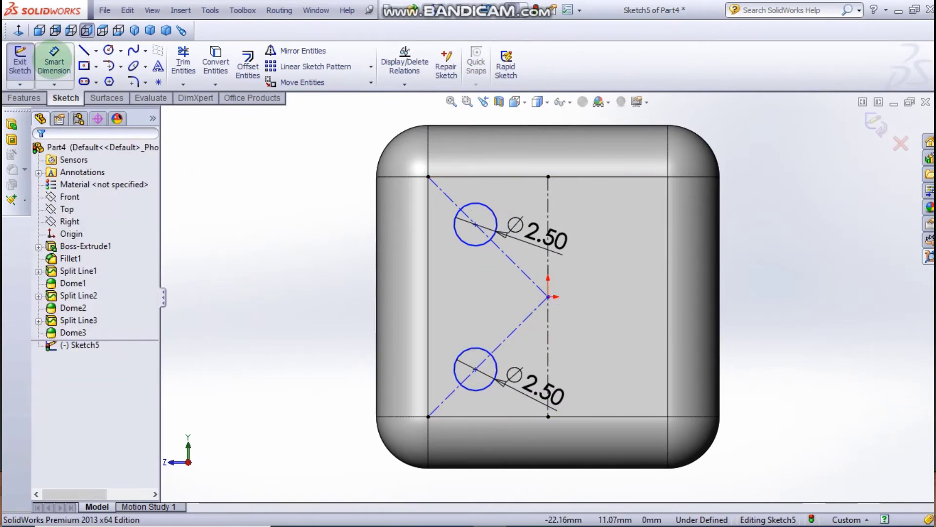
Dimension the upper circle's centre 5 mm from the sketch origin.
click(54, 61)
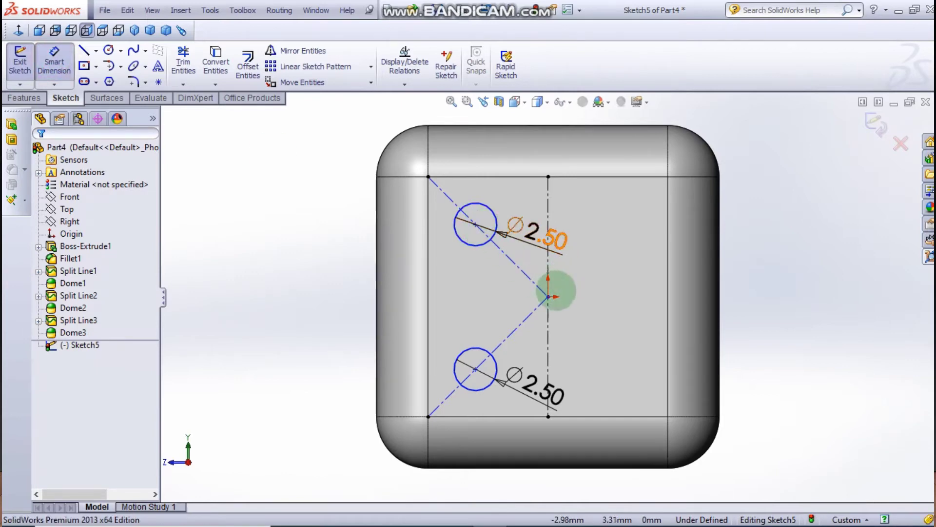
click(548, 296)
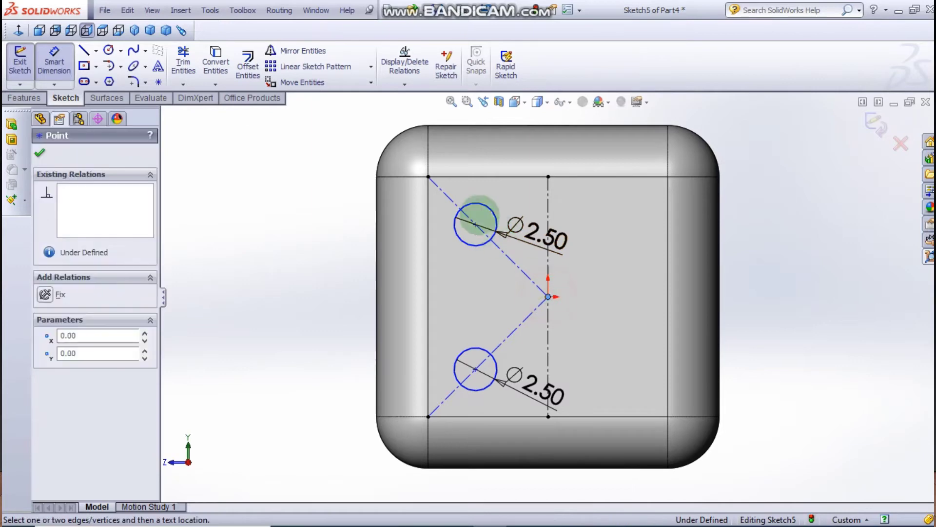
click(475, 225)
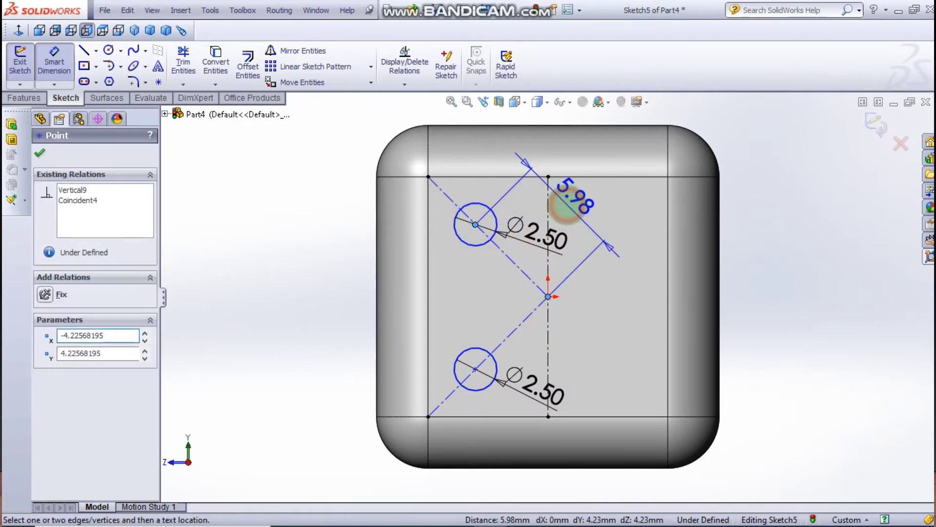
click(567, 203)
text(5.00mm)
key(Return)
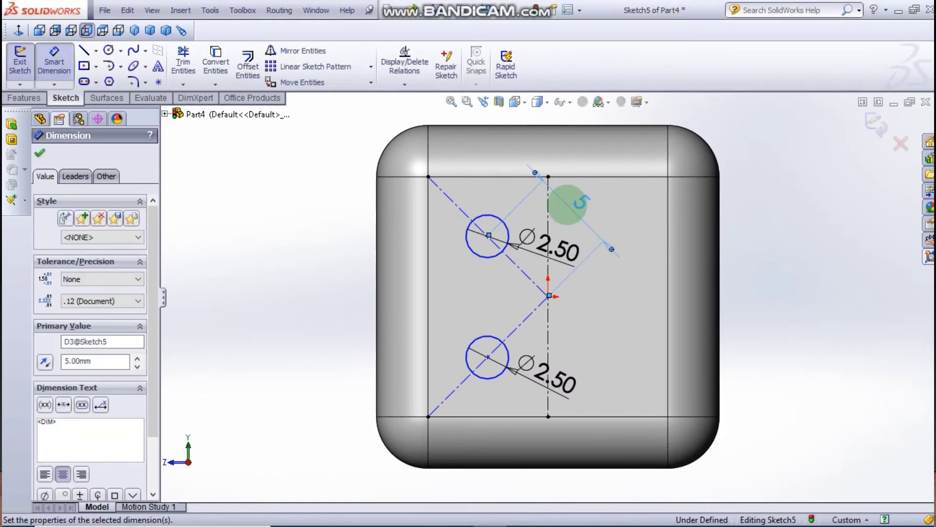
click(859, 234)
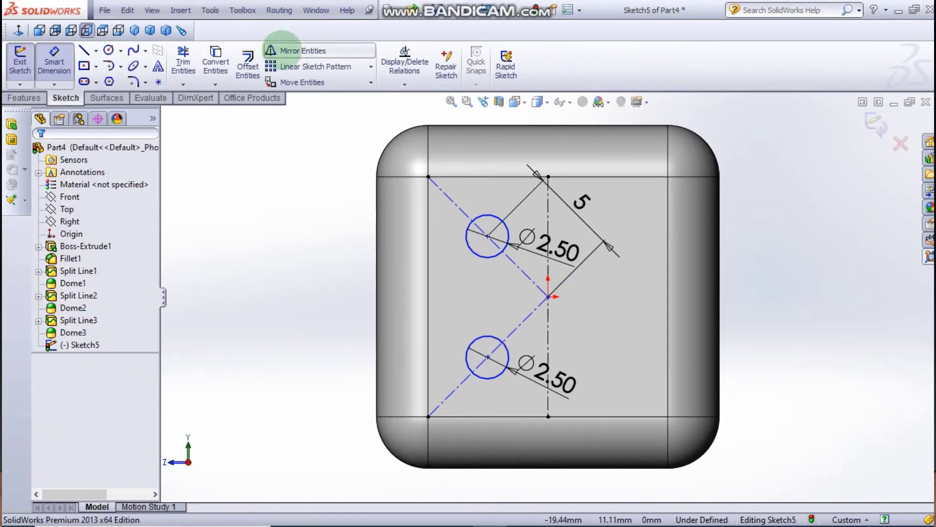
Mirror both left circles about the vertical centerline to form a square of four circles.
click(288, 50)
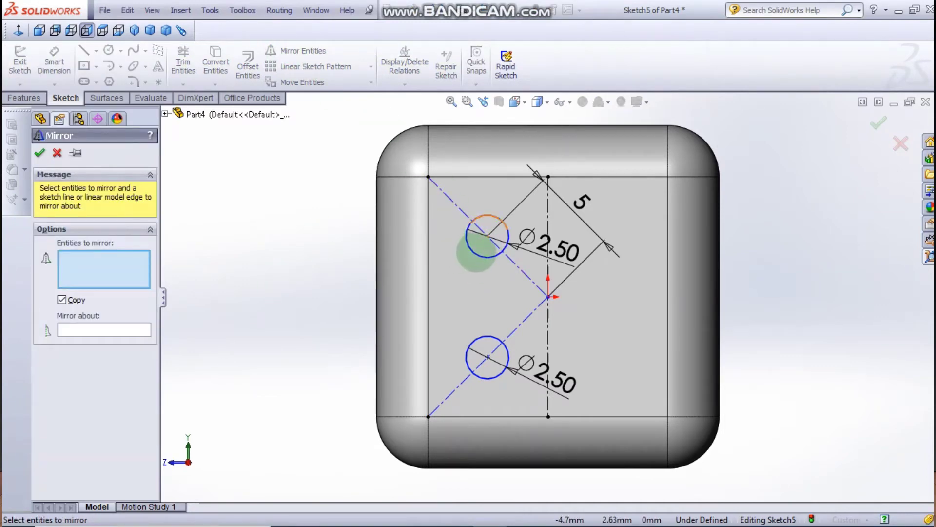
click(476, 253)
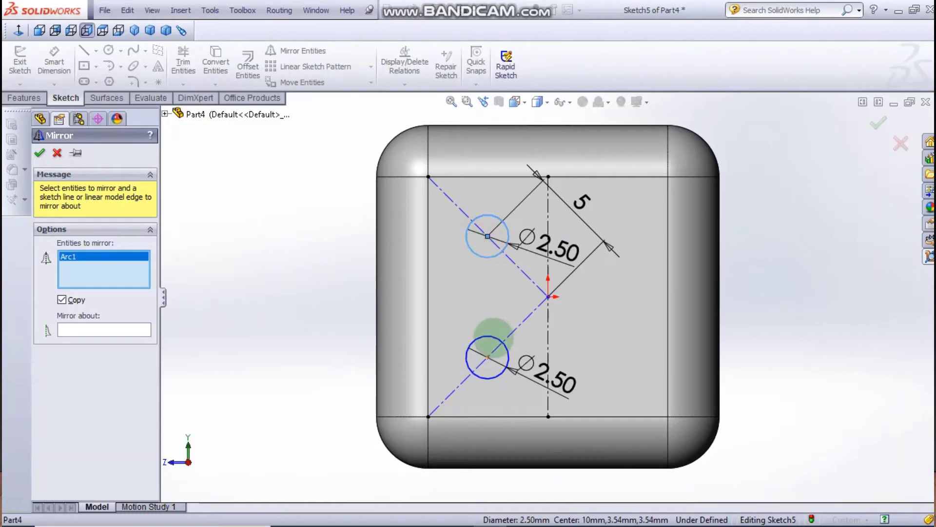
click(494, 336)
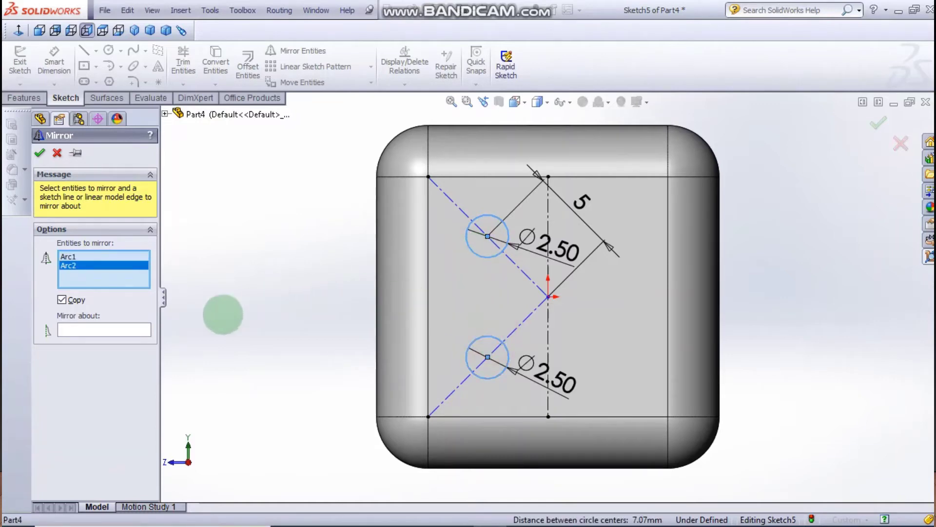
click(126, 331)
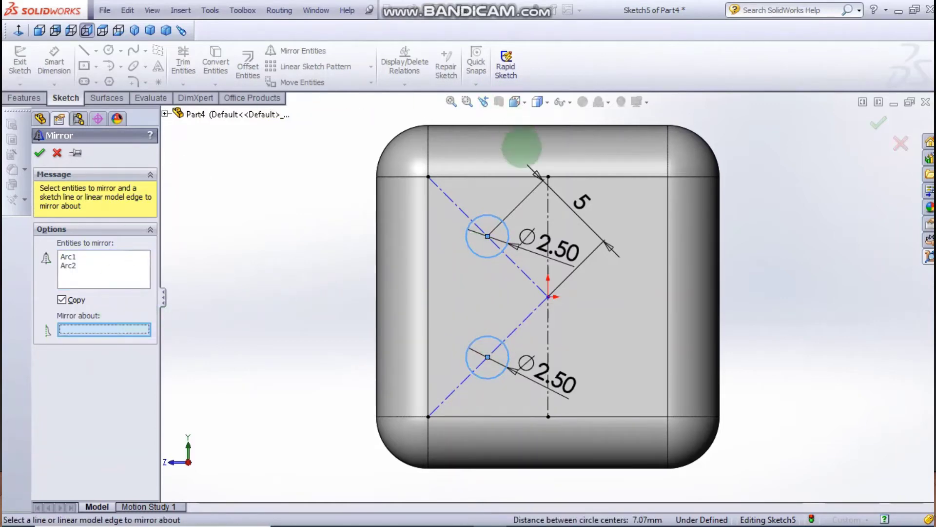
click(547, 199)
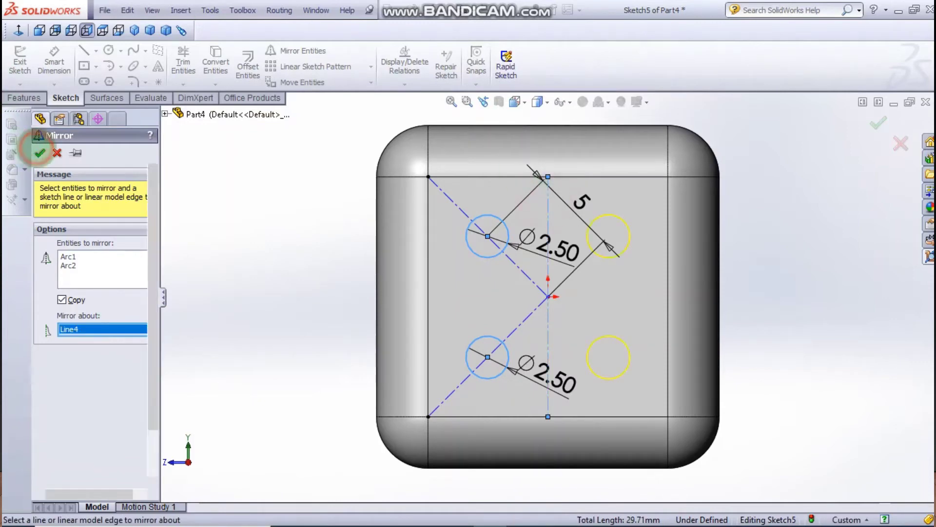
click(40, 153)
click(22, 97)
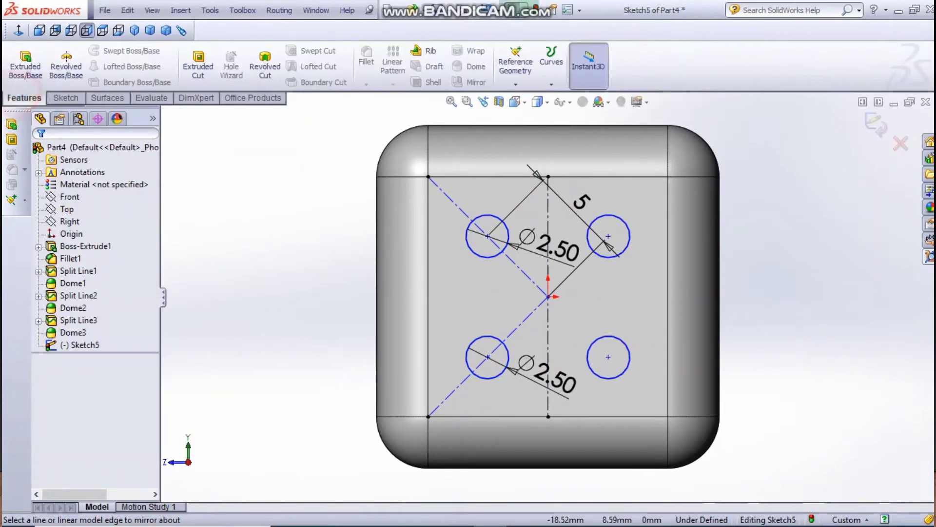
click(540, 71)
Project Sketch5's four circles onto the front face as a split line.
click(568, 104)
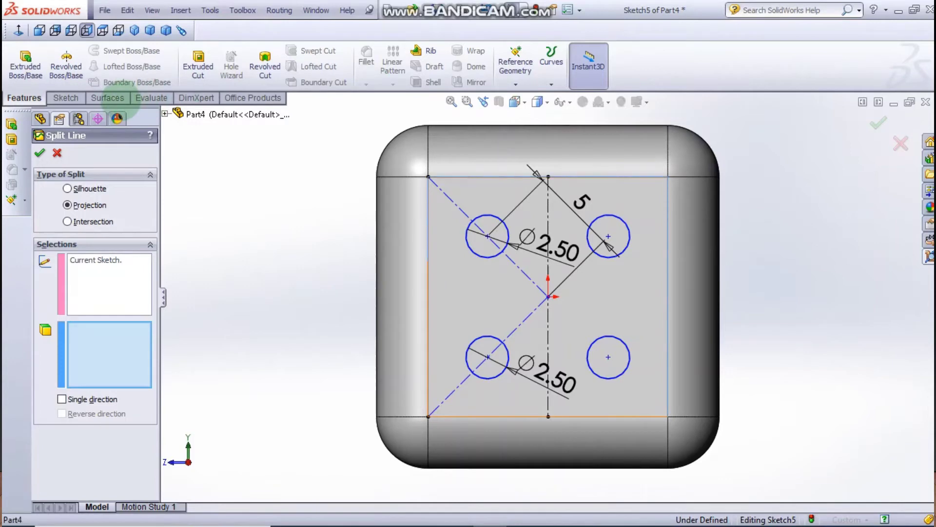
click(39, 153)
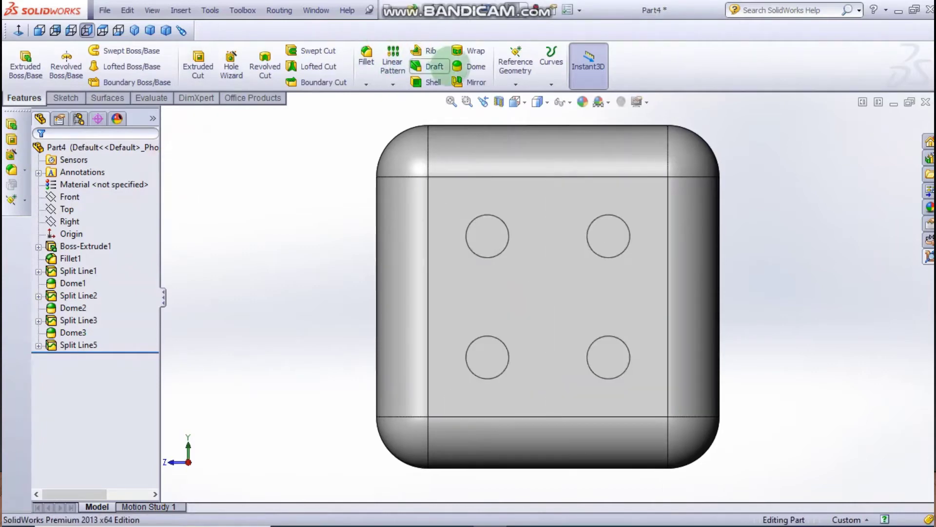
Dome all four split circle faces at 0.50 mm distance.
click(471, 66)
click(485, 242)
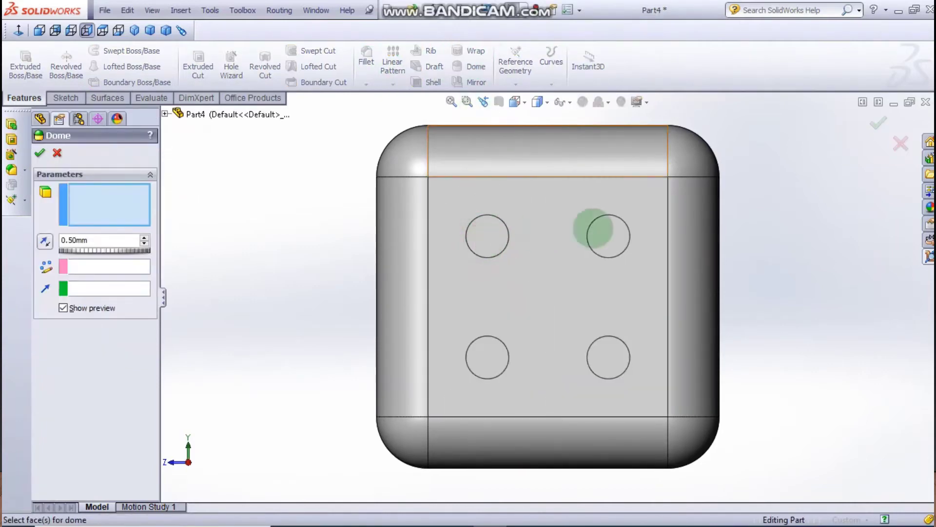
click(618, 226)
click(615, 359)
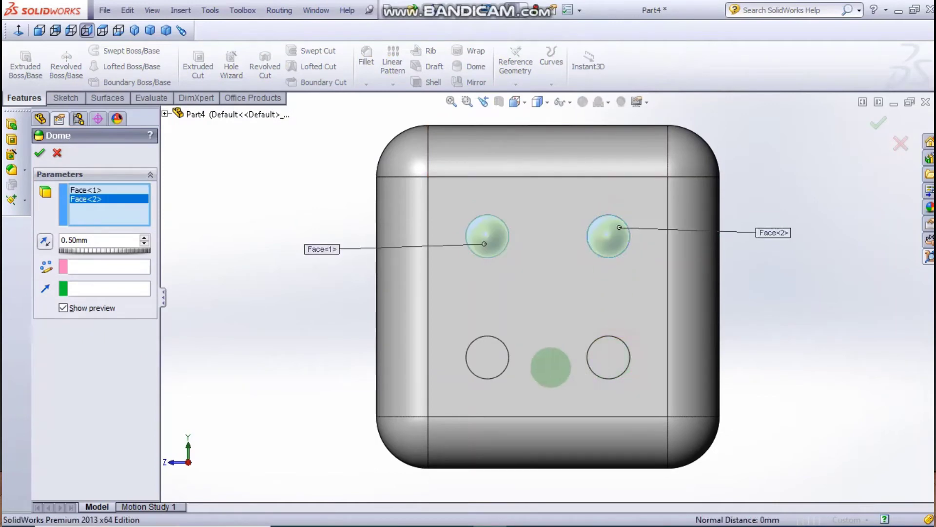
click(492, 364)
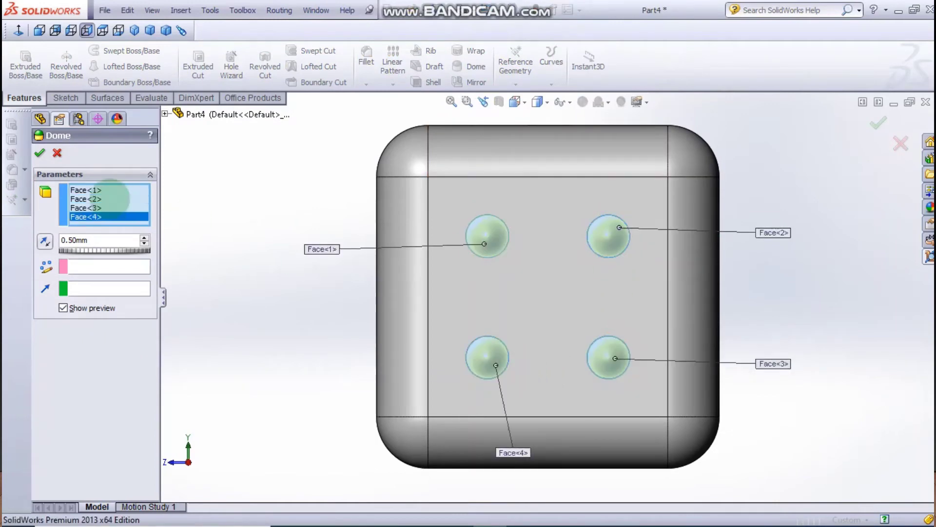
click(39, 153)
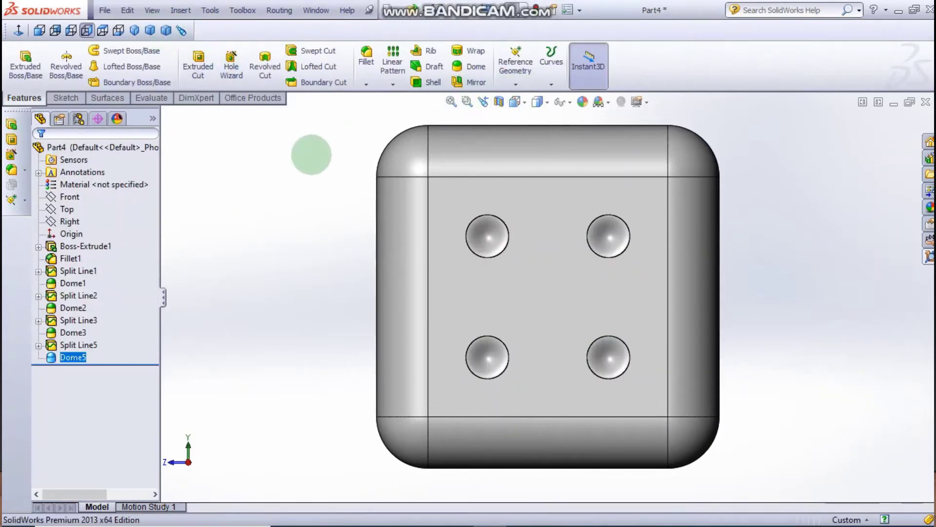
Zoom to fit, tilt the die toward a blank face, and begin a new sketch.
click(312, 155)
key(z)
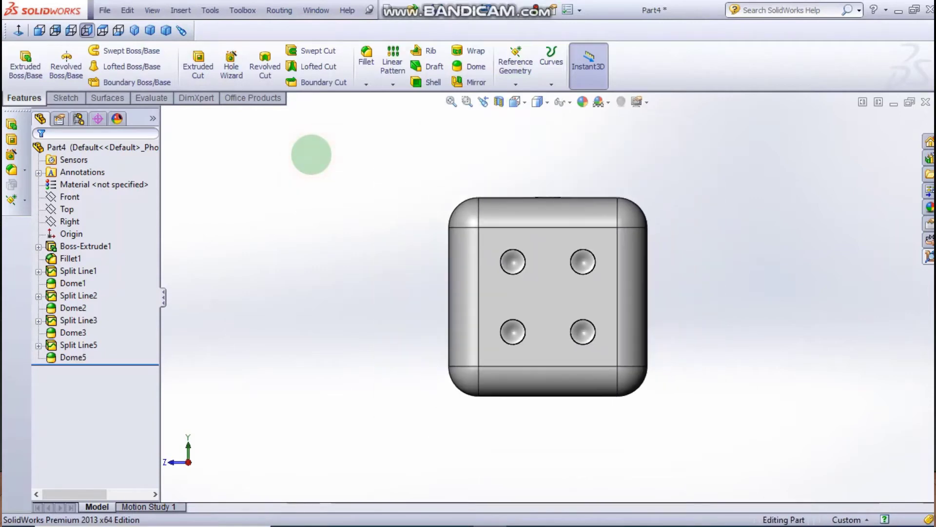
mouse_move(324, 192)
middle_down()
mouse_move(366, 334)
mouse_move(443, 446)
mouse_move(538, 460)
mouse_move(640, 397)
mouse_move(654, 372)
mouse_move(568, 195)
middle_up()
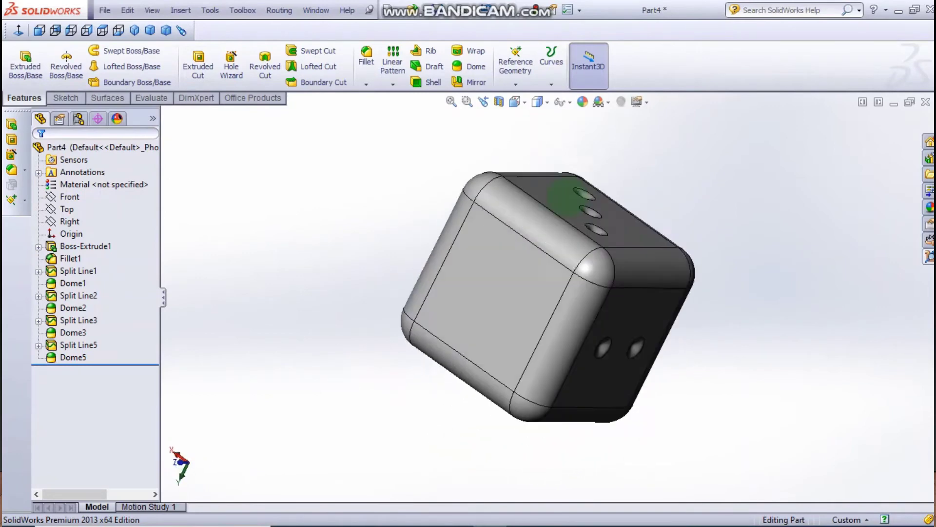
click(67, 93)
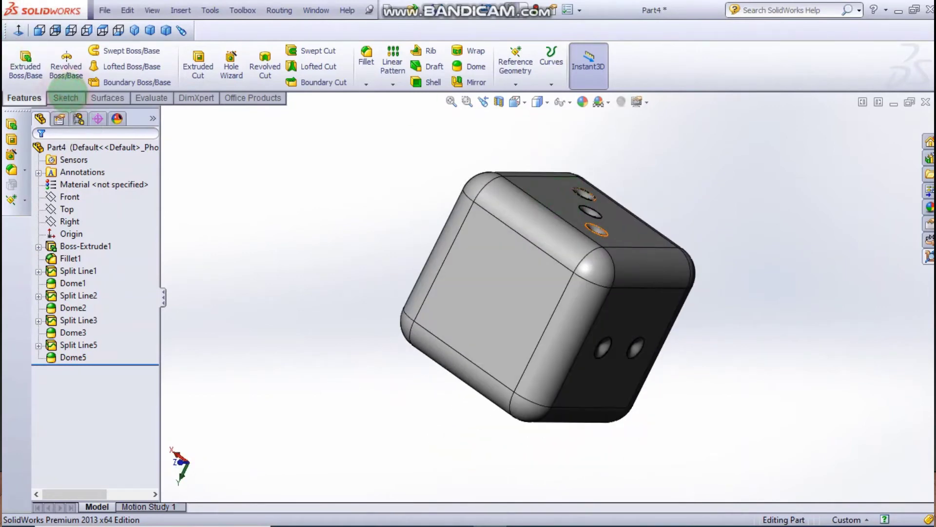
click(341, 228)
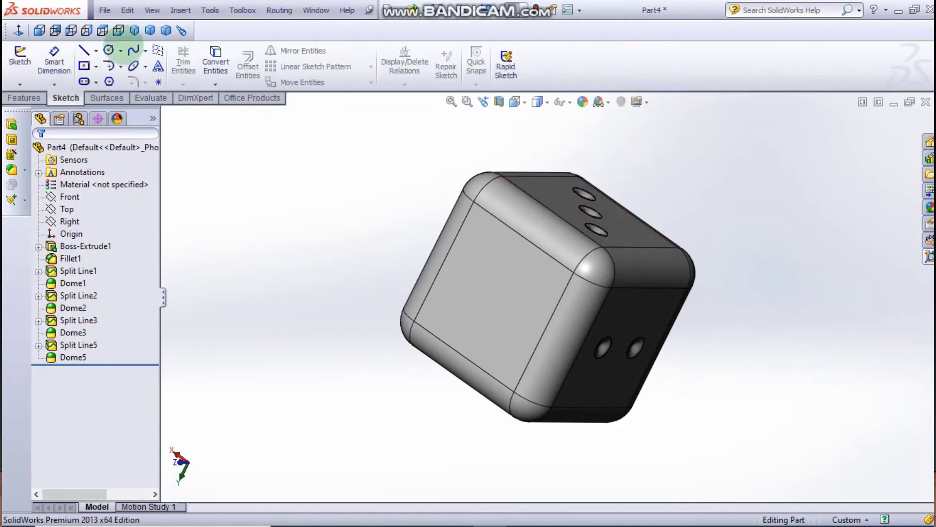
click(19, 62)
click(474, 272)
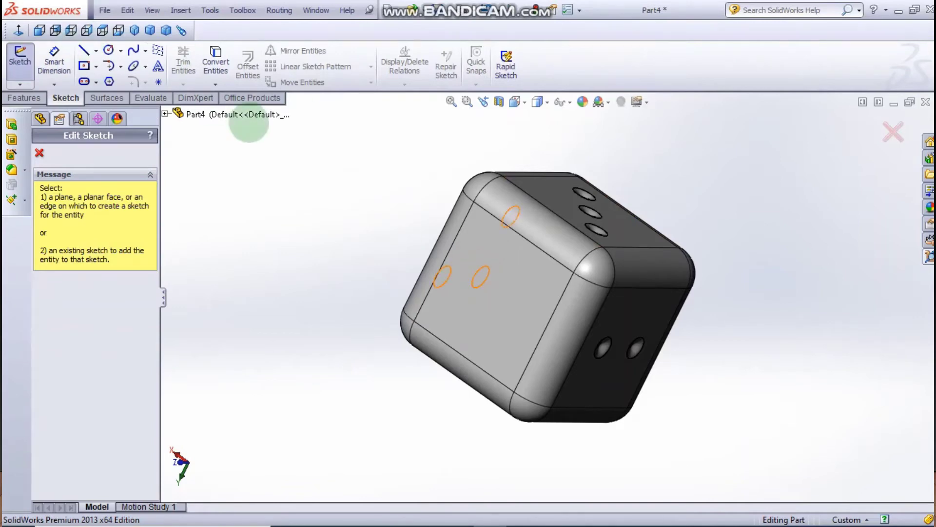
Place the sketch on the blank face, view it normal, and draw two corner-to-corner construction diagonals.
click(248, 122)
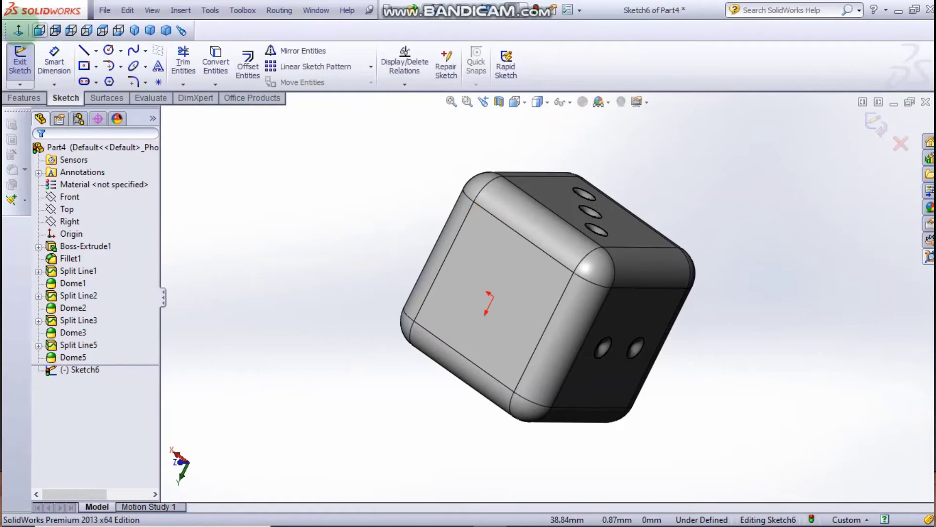
click(18, 30)
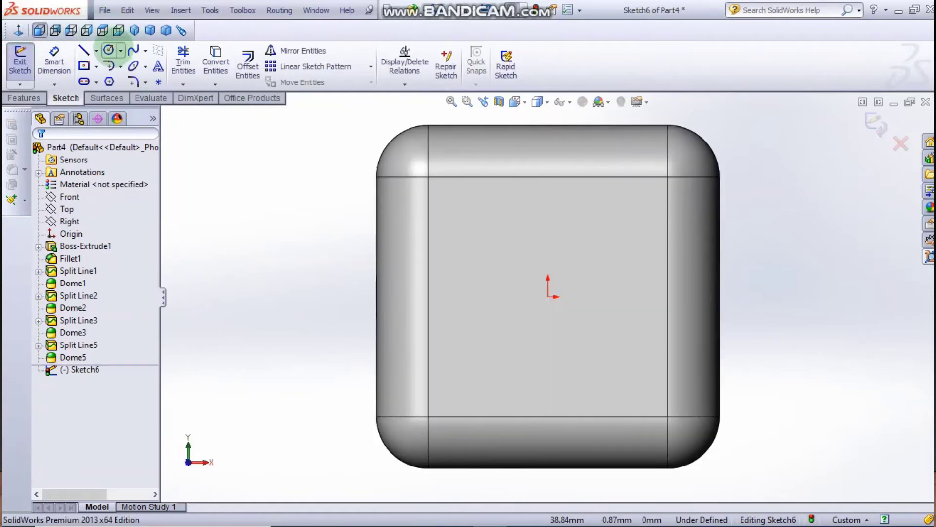
click(109, 50)
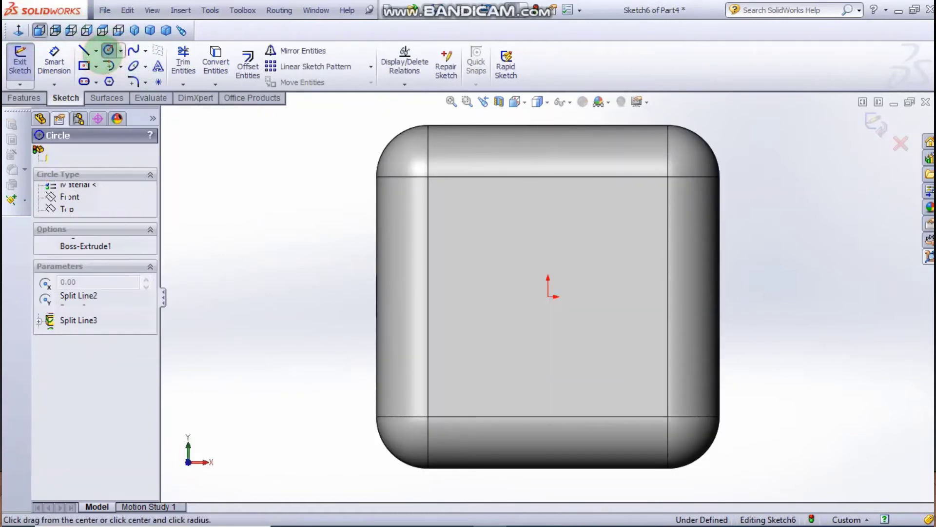
click(108, 50)
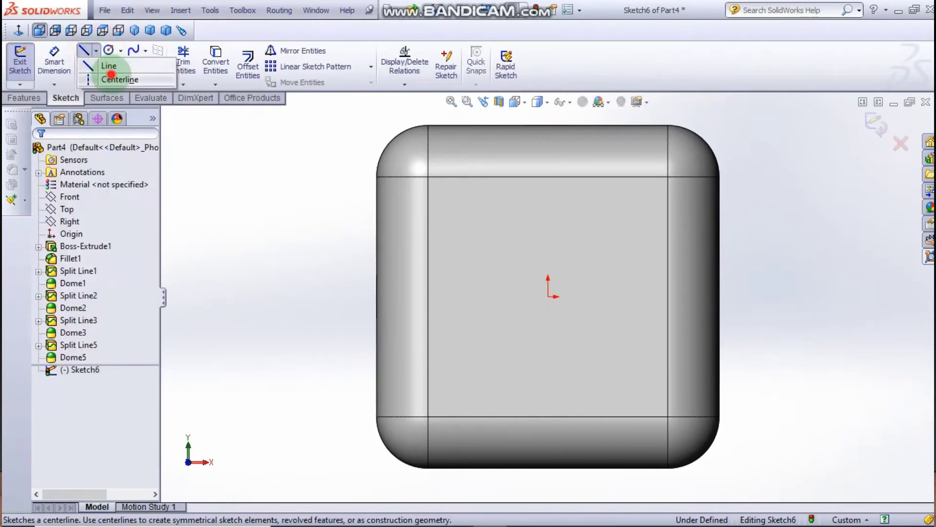
click(90, 79)
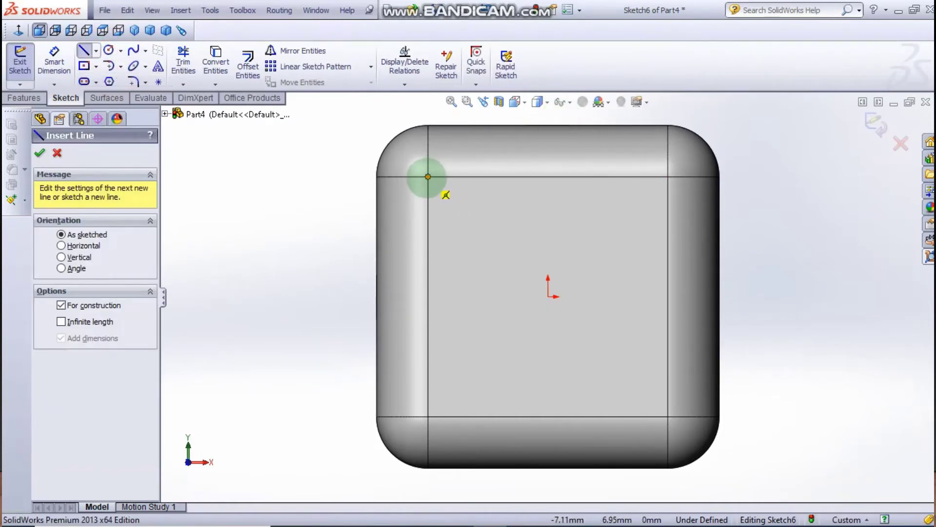
drag(428, 176, 668, 417)
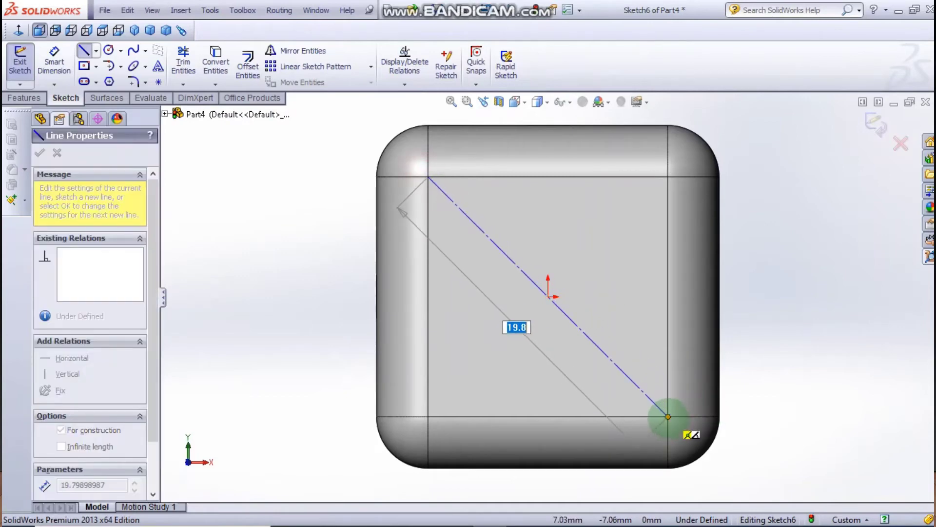
key(Escape)
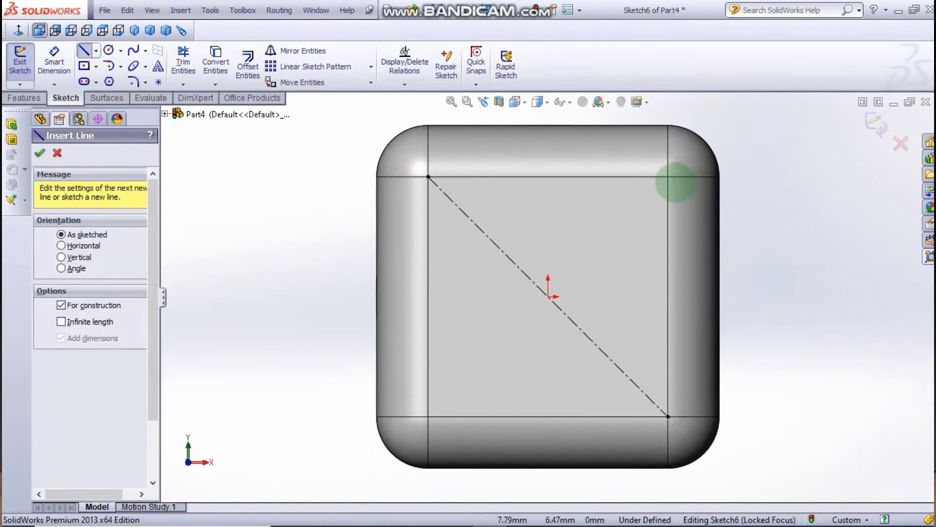
drag(667, 177, 428, 416)
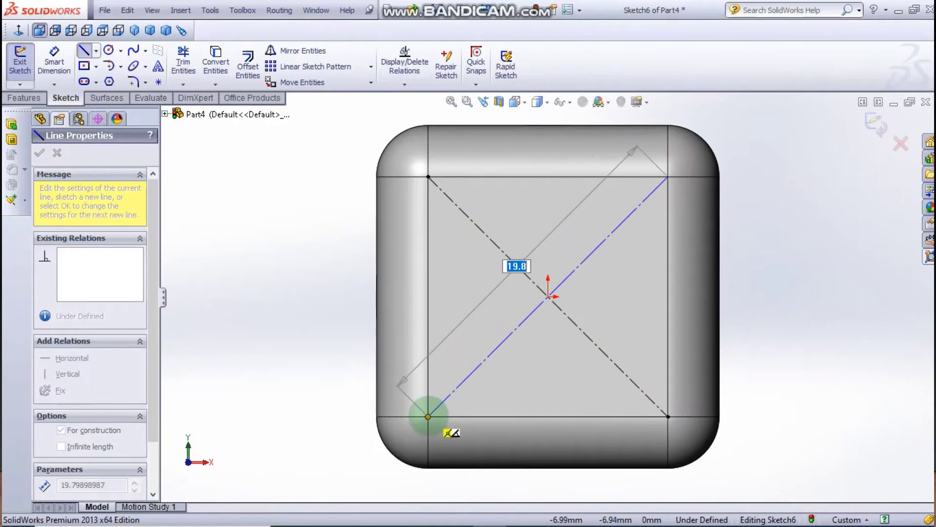
key(Escape)
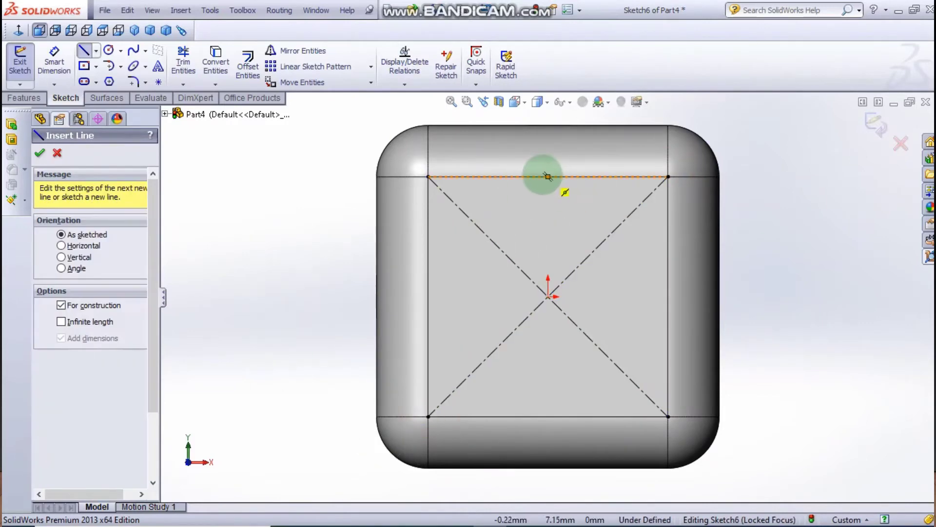
Add a vertical centerline through the face and trim away the diagonals' right halves.
drag(548, 176, 548, 417)
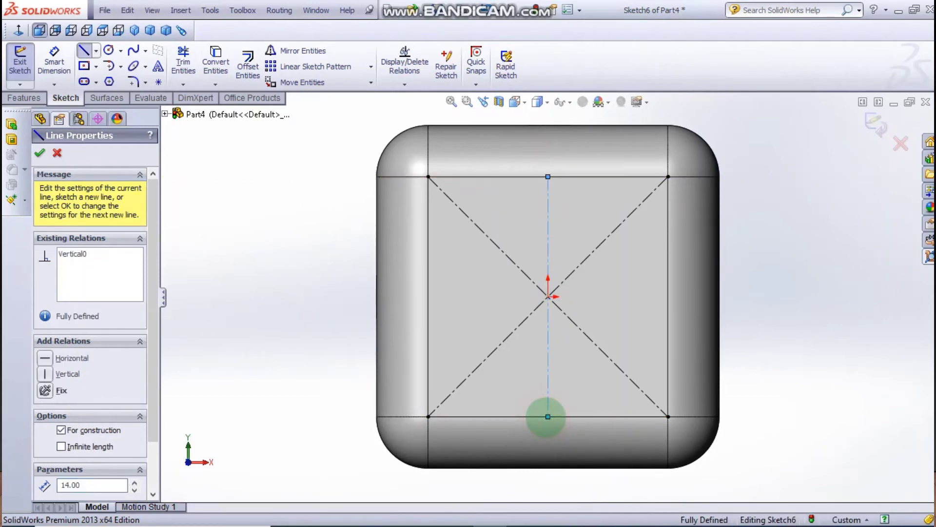
key(Escape)
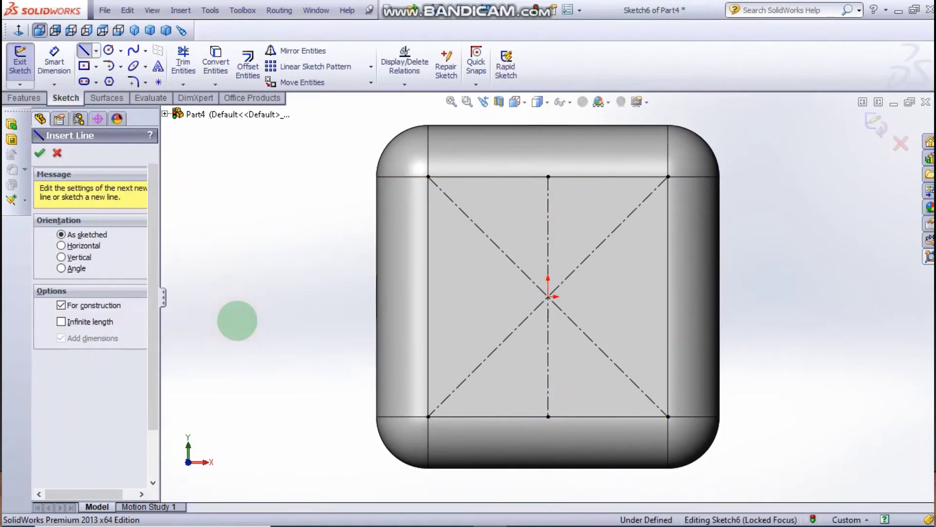
key(Escape)
click(183, 60)
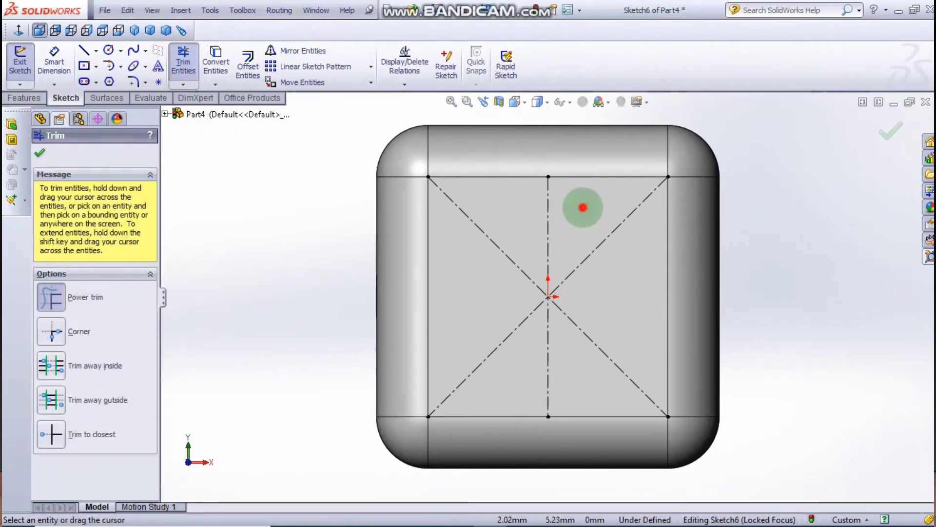
key(Escape)
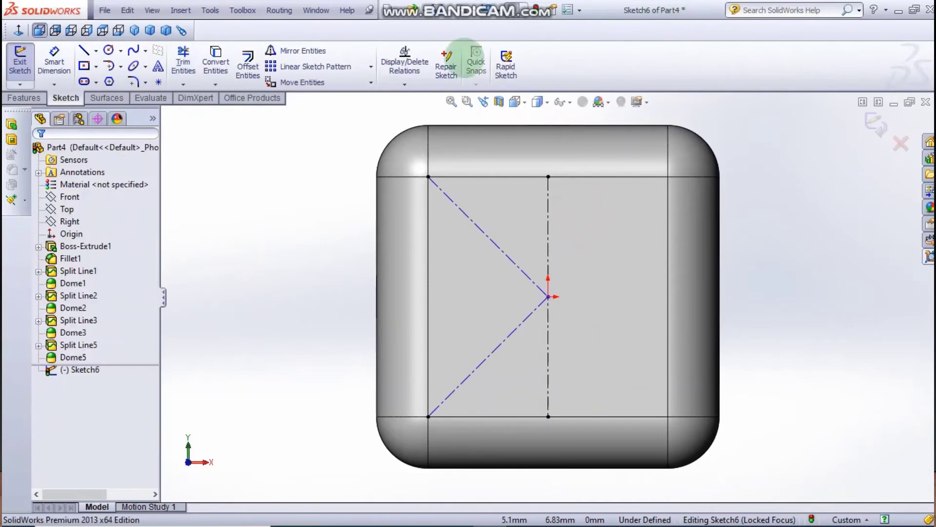
click(108, 50)
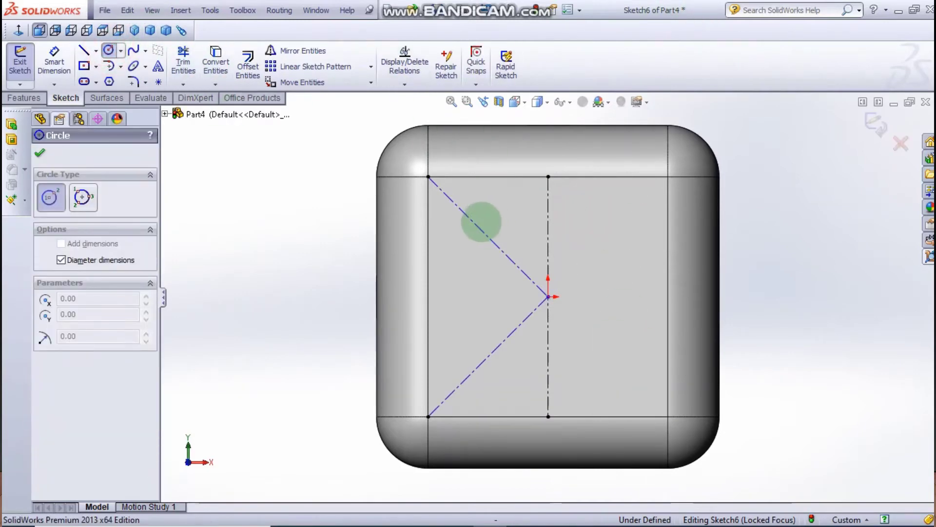
Draw three Ø2.50 circles on the upper and lower half-diagonals and at the face centre.
click(487, 237)
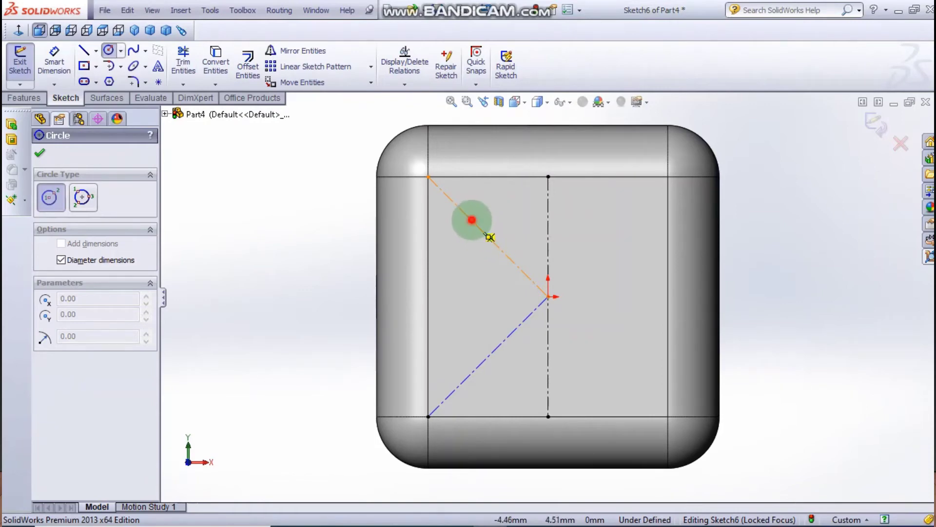
drag(471, 220, 512, 255)
text(2.5)
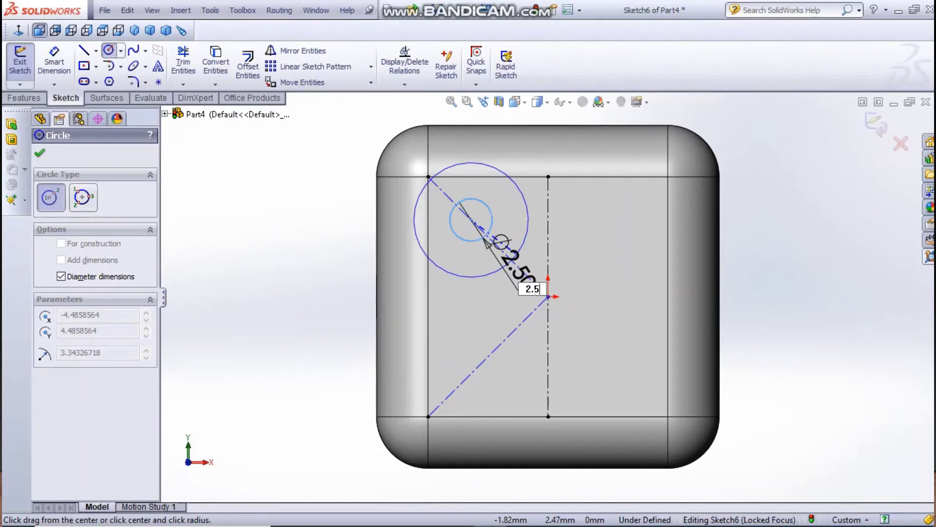
key(Return)
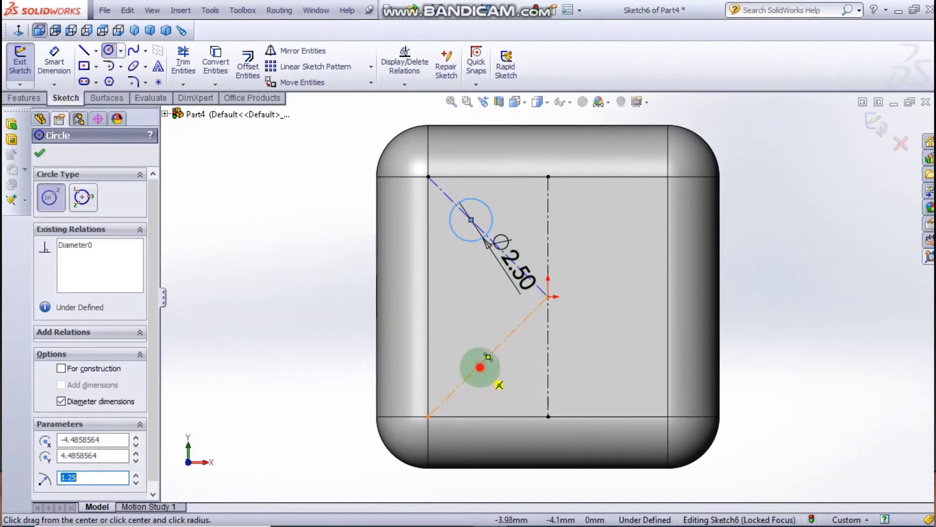
drag(480, 366, 496, 371)
text(2.5)
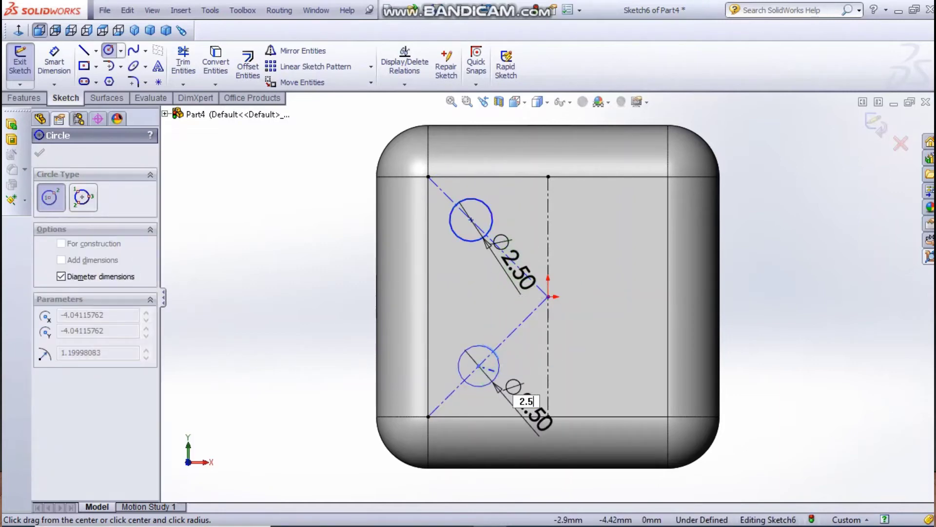
key(Return)
drag(548, 297, 575, 302)
text(2.5)
key(Return)
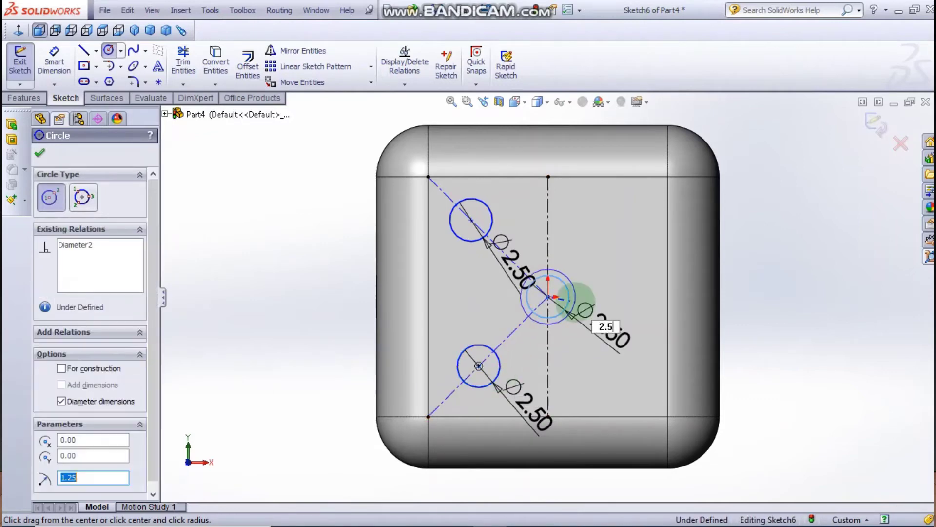
key(Escape)
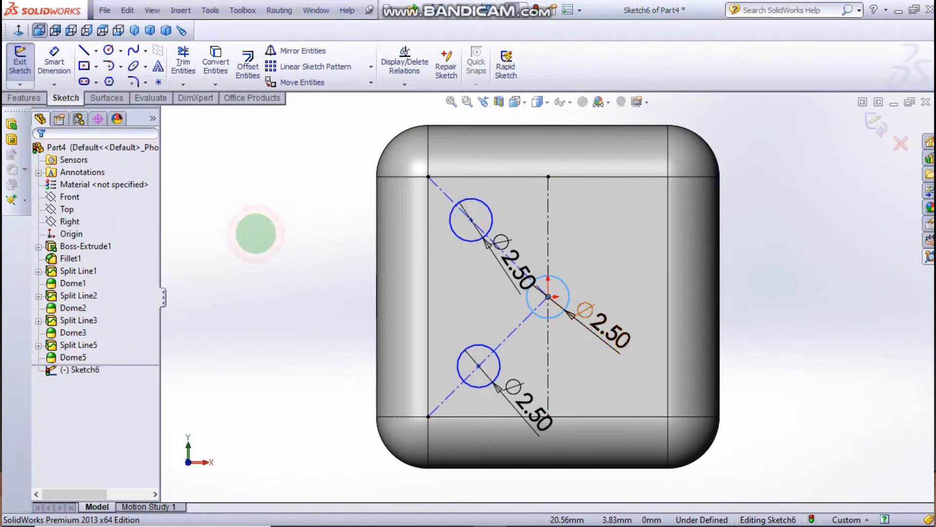
Make the two left circle centres vertical to each other.
click(256, 233)
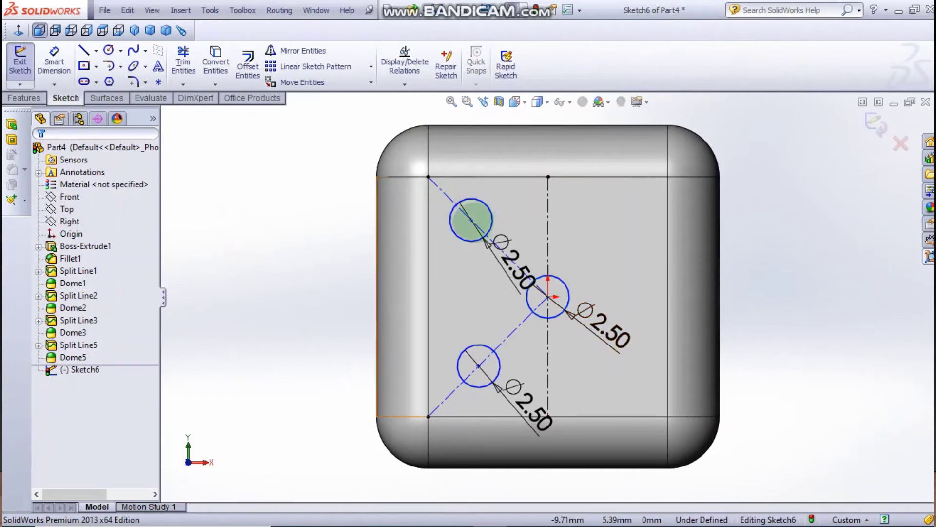
click(471, 220)
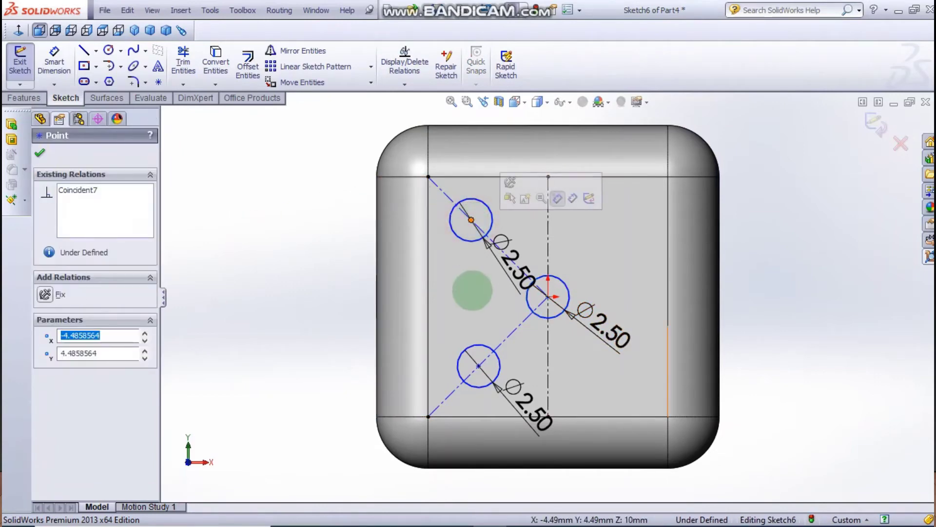
ctrl+click(478, 365)
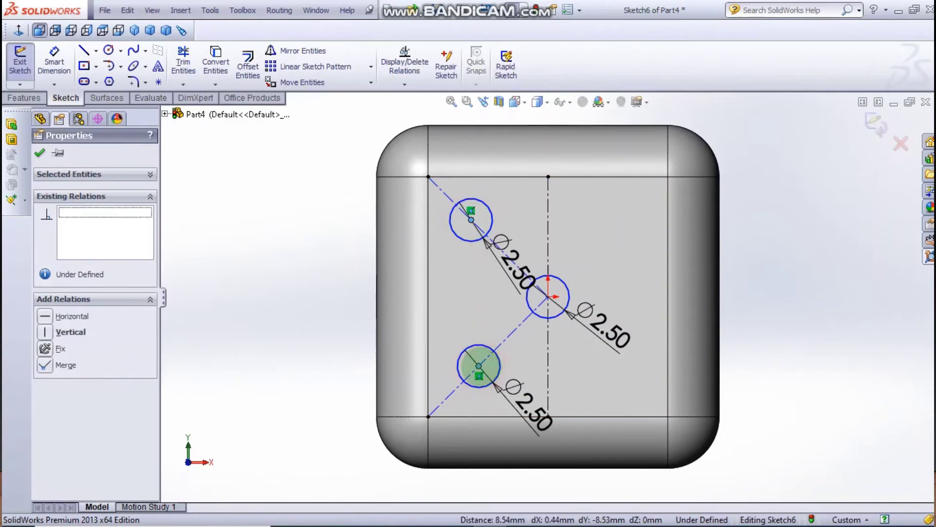
click(538, 305)
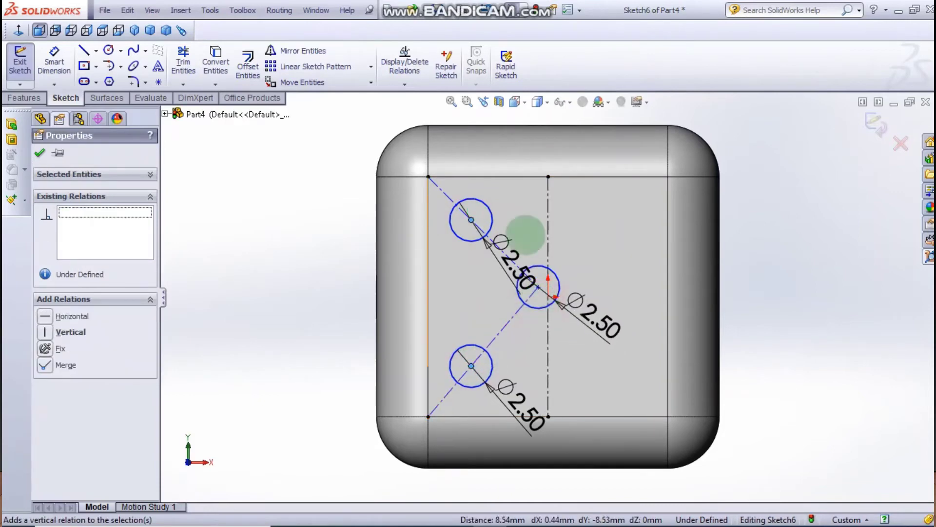
click(256, 256)
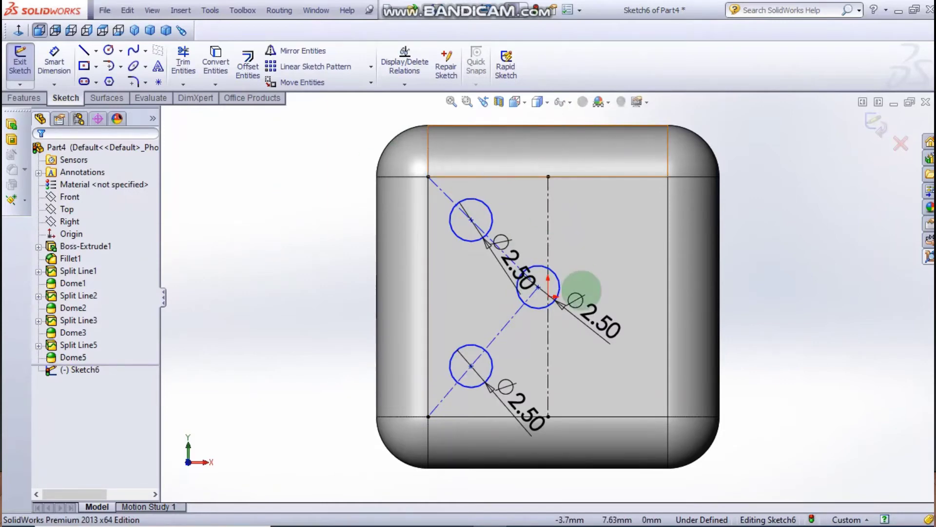
Make the middle circle's centre coincident with the sketch origin.
scroll(579, 288, down, 3)
scroll(579, 287, down, 3)
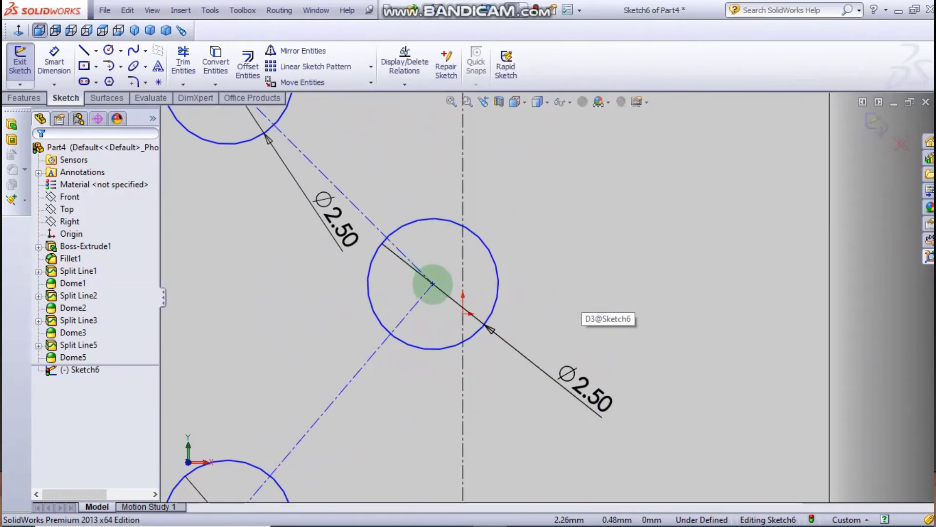
click(433, 283)
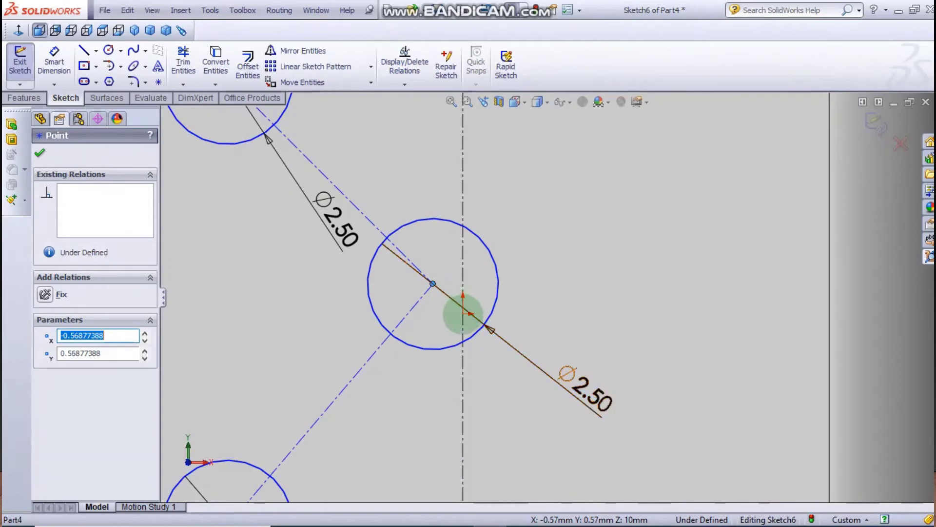
ctrl+click(463, 313)
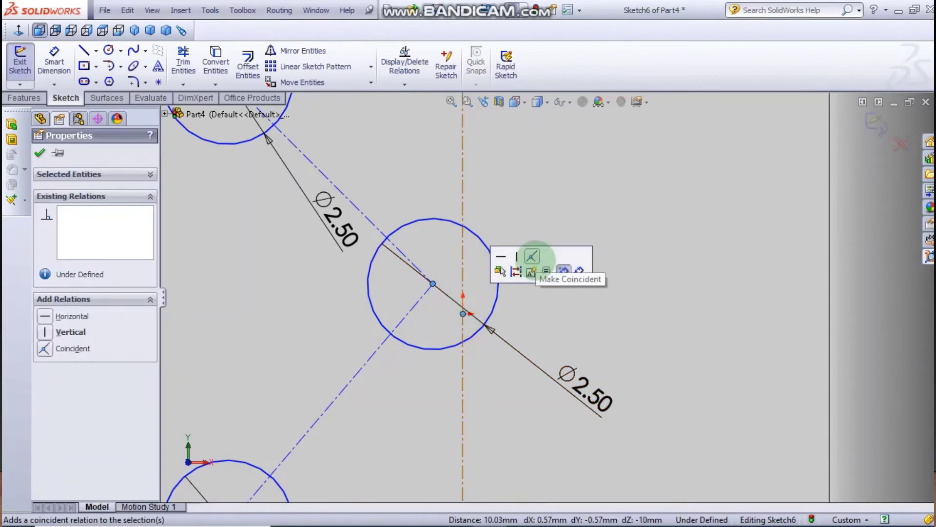
click(531, 256)
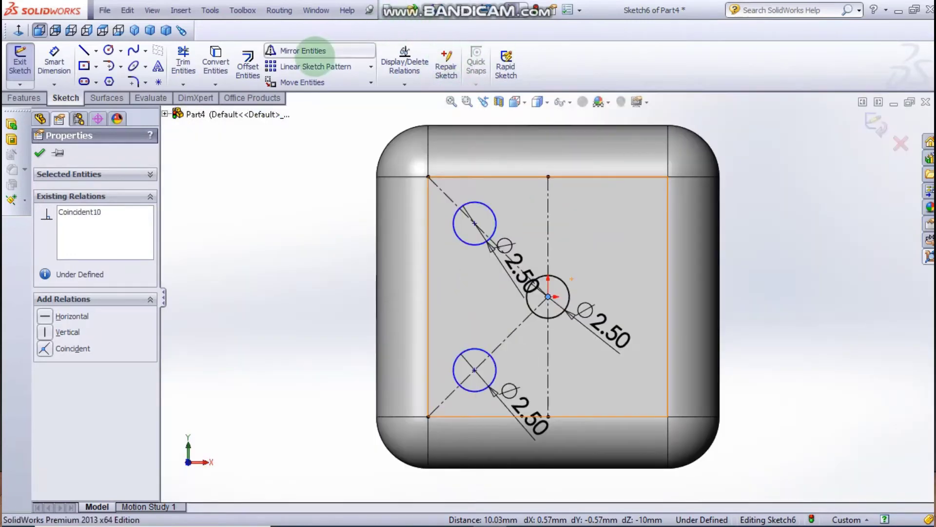
Space the upper dot's centre 5 mm from the middle dot, fully defining Sketch6.
click(328, 208)
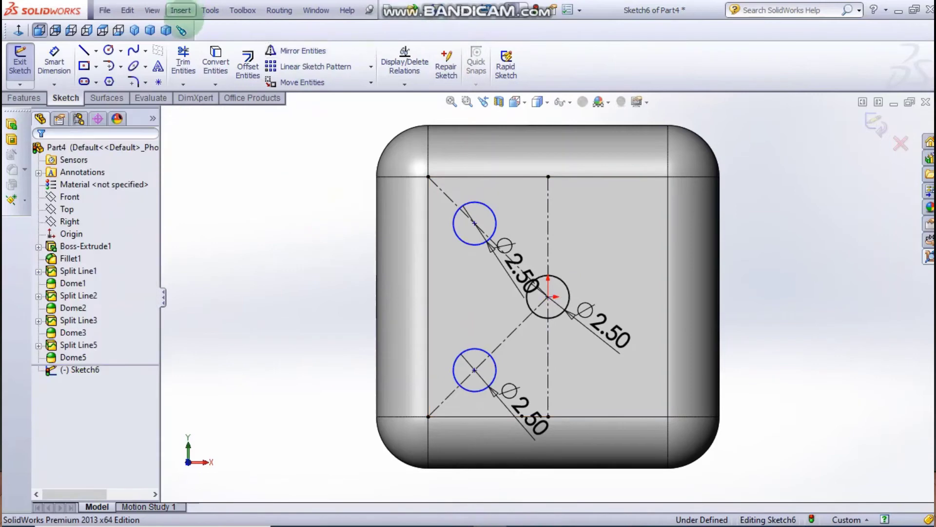
click(51, 56)
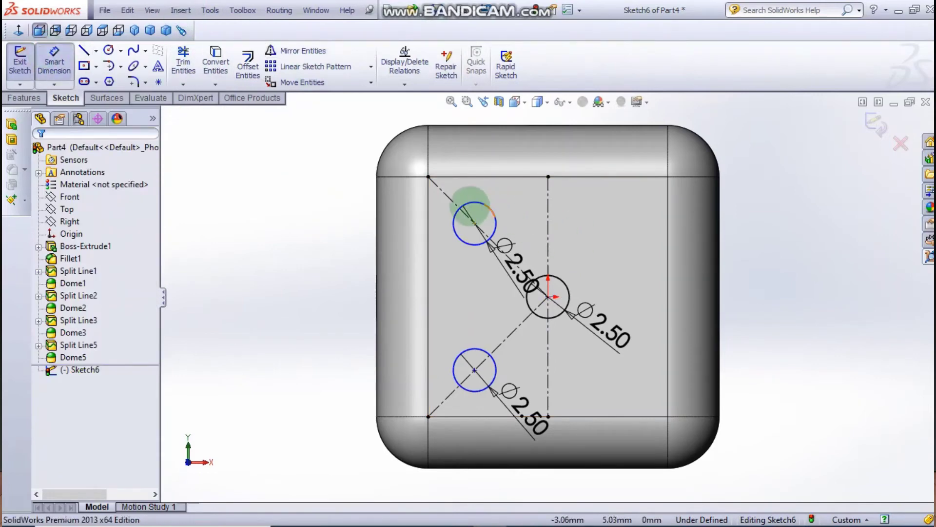
click(474, 223)
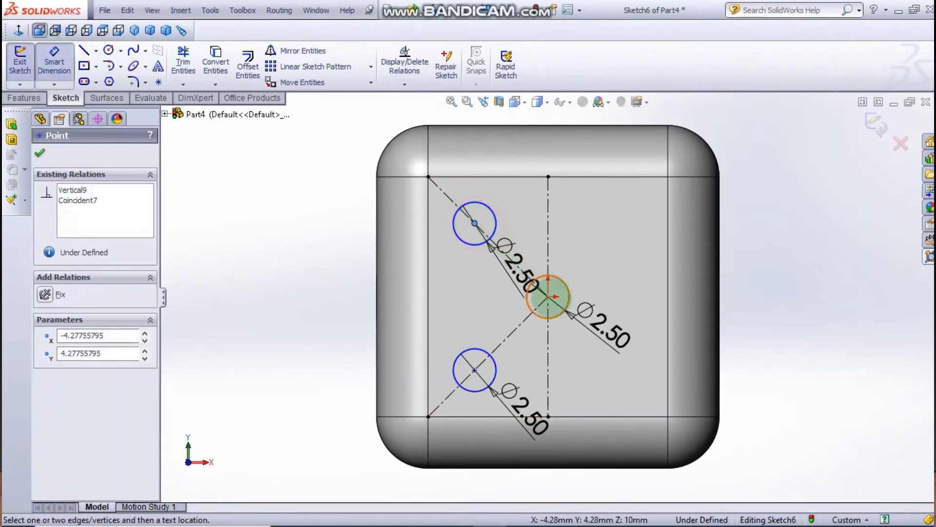
click(549, 297)
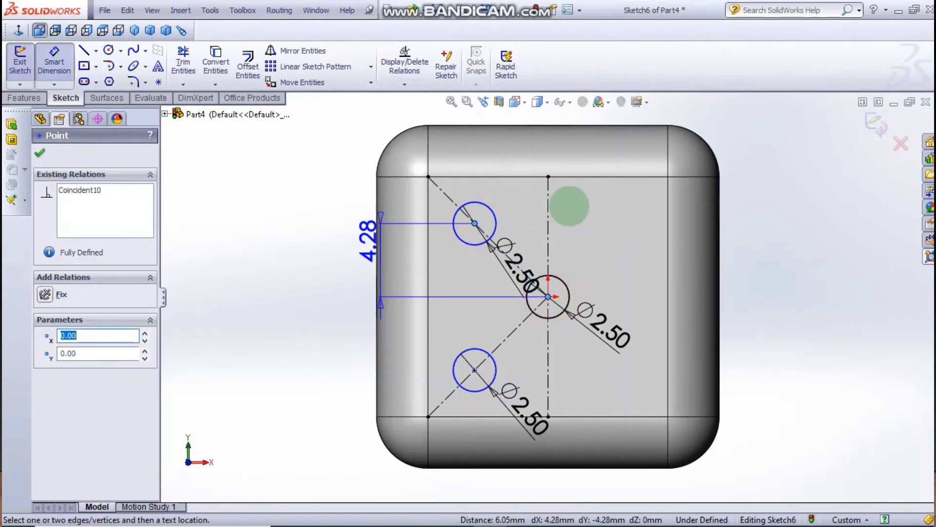
click(569, 208)
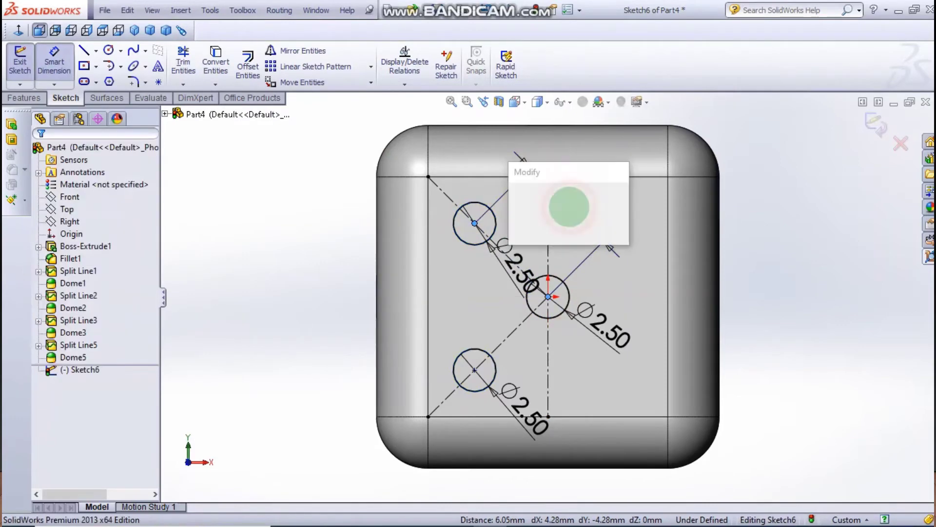
text(5)
key(Return)
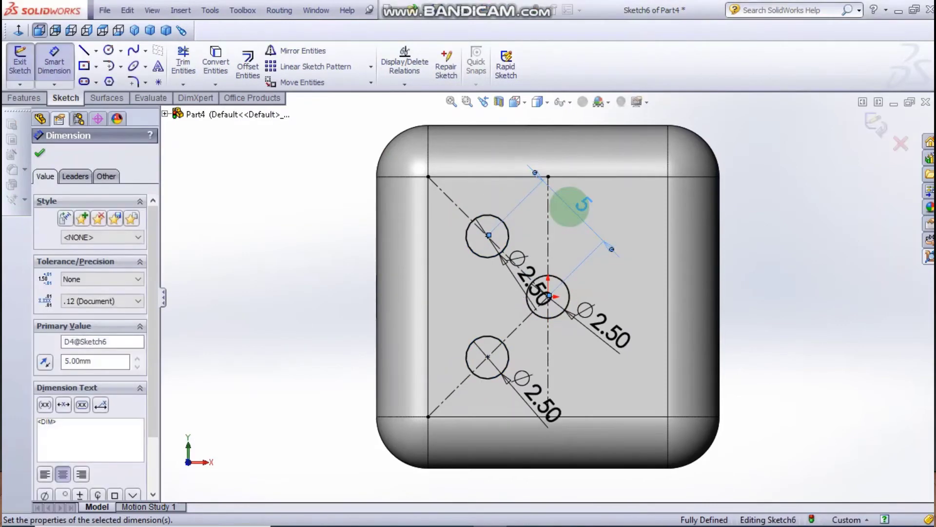
click(768, 208)
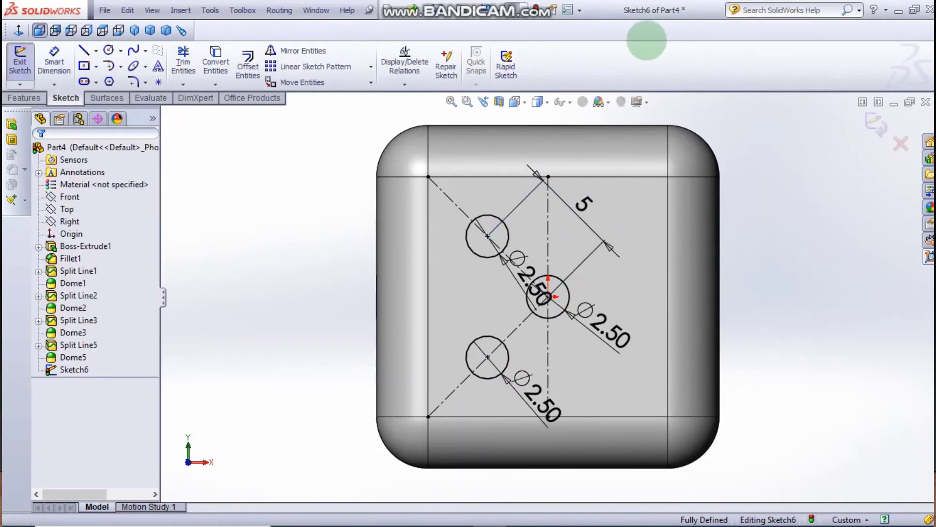
click(293, 49)
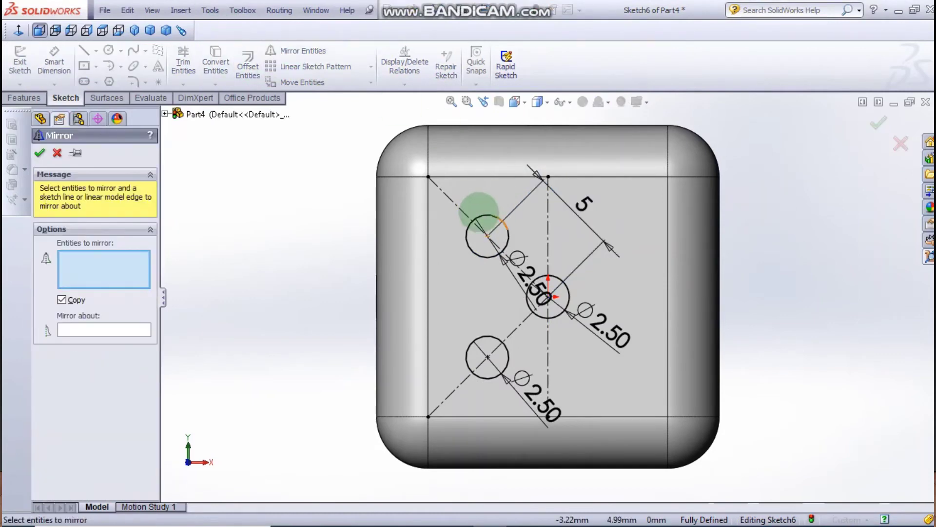
Mirror the upper-left and lower-left circles across the vertical centreline onto the right side.
click(482, 218)
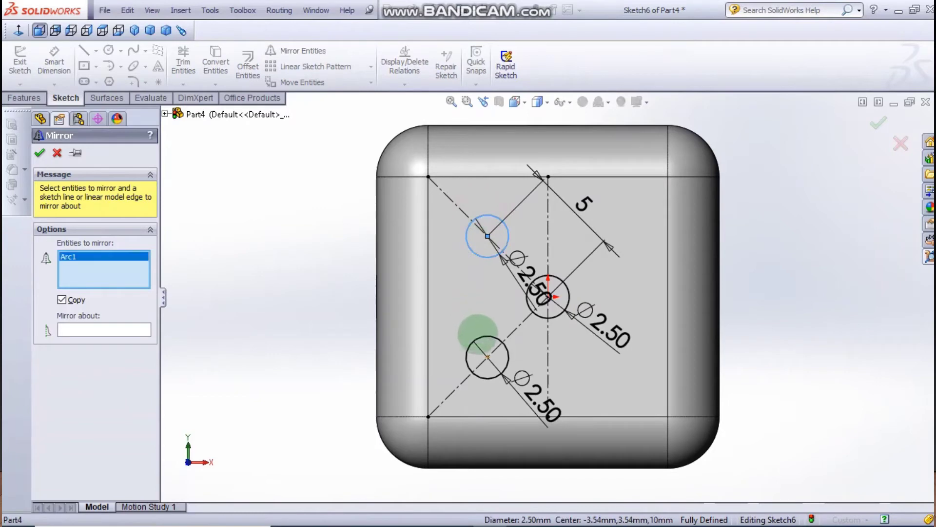
click(479, 336)
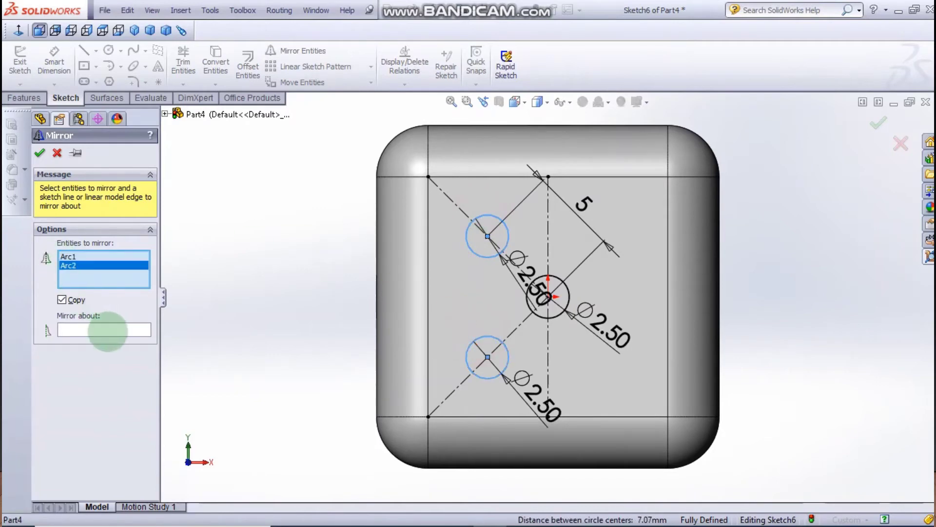
click(107, 330)
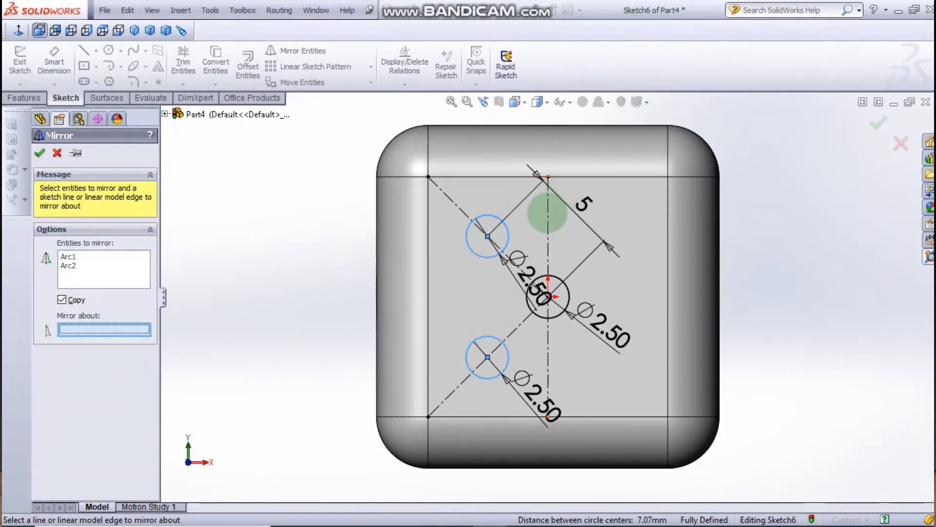
click(548, 212)
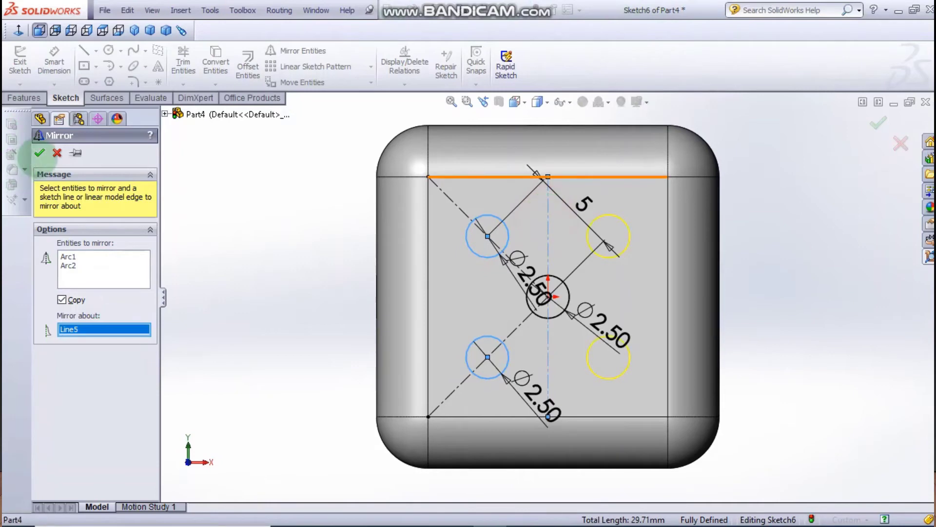
click(40, 152)
click(252, 182)
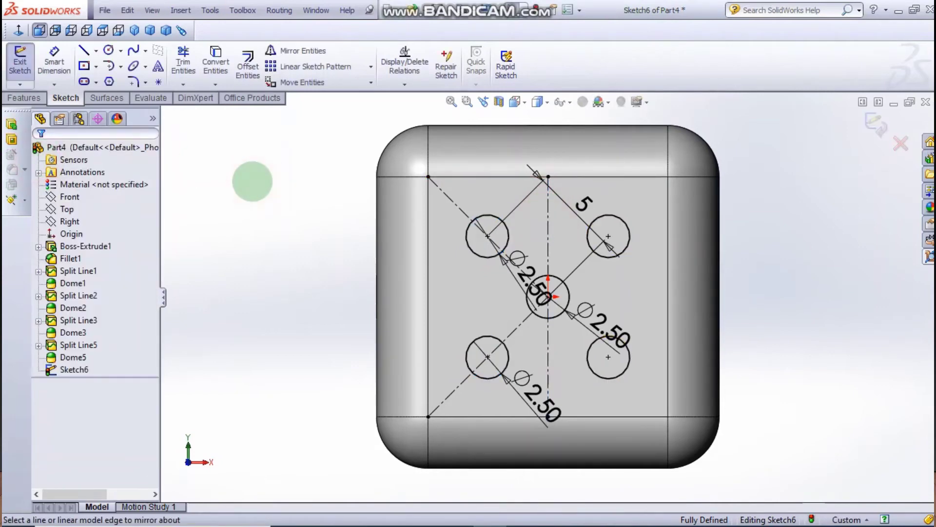
click(21, 97)
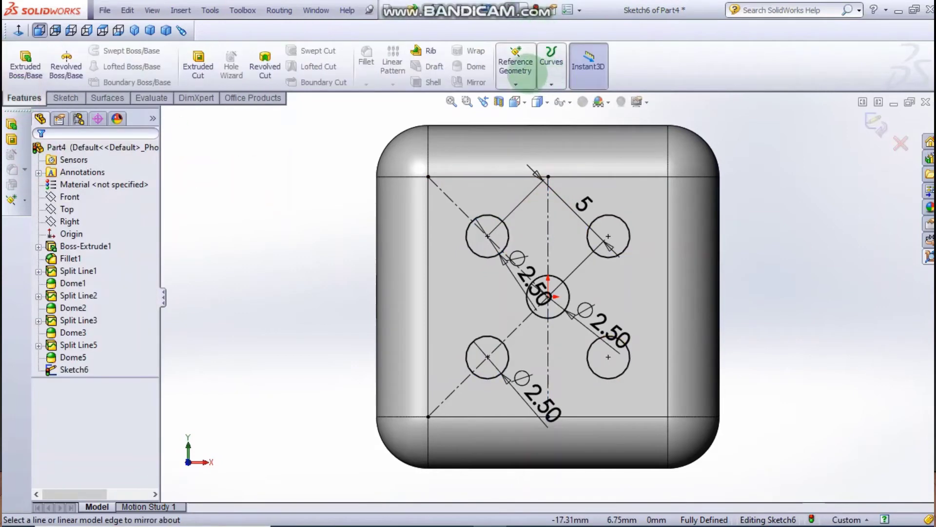
Project Sketch6's five circles onto the front face as Split Line6.
click(551, 83)
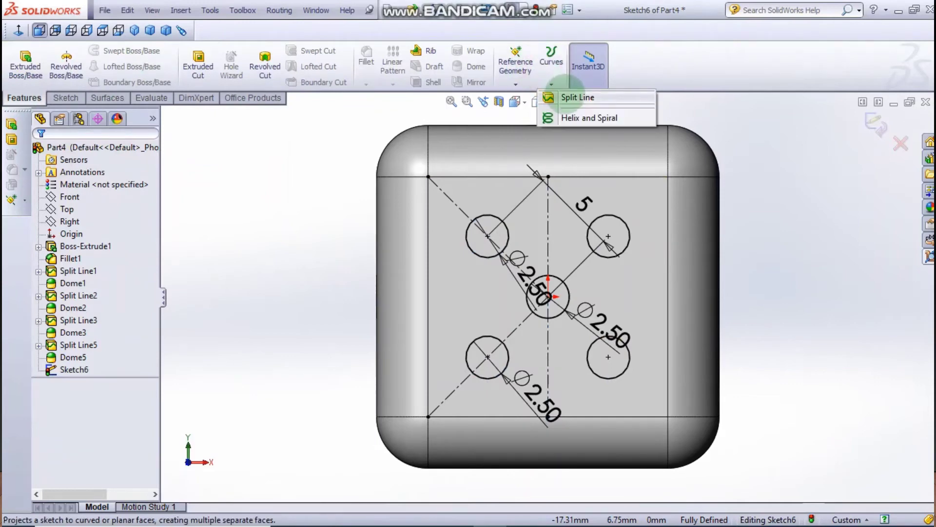
click(565, 96)
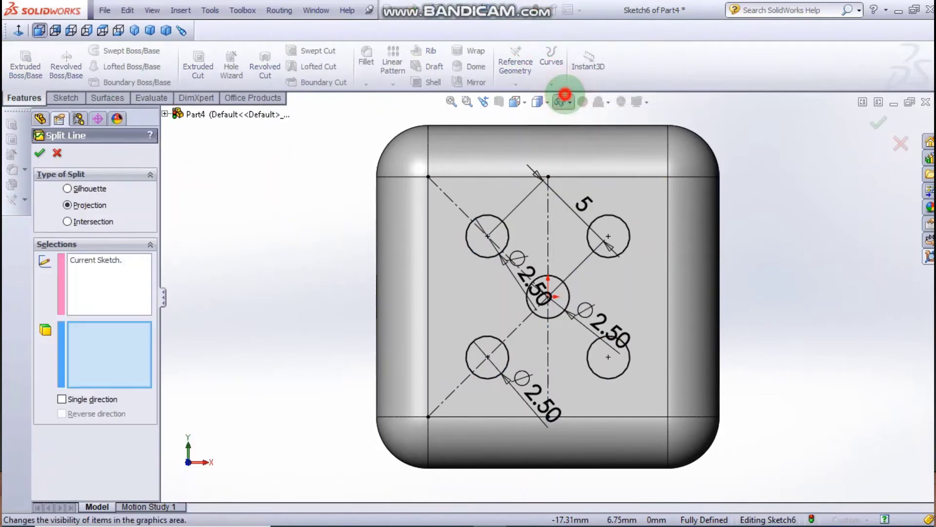
click(633, 206)
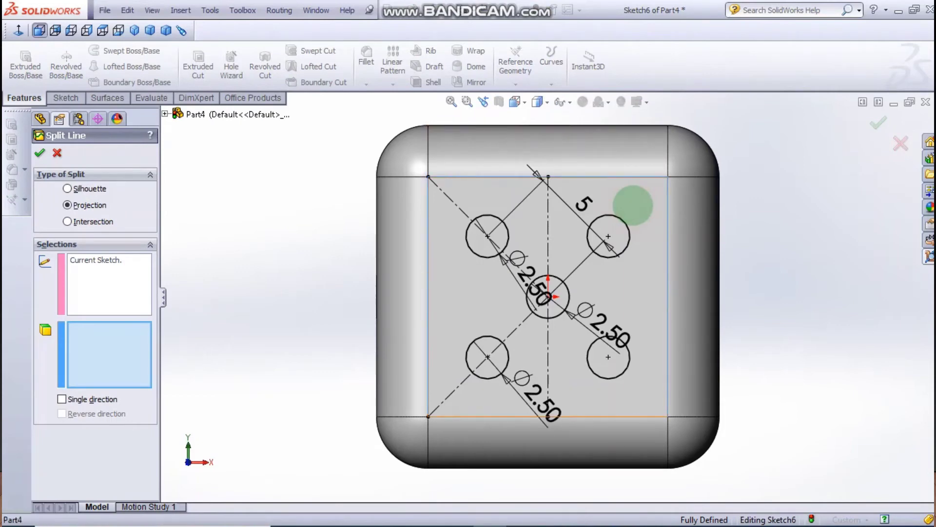
click(633, 205)
click(40, 153)
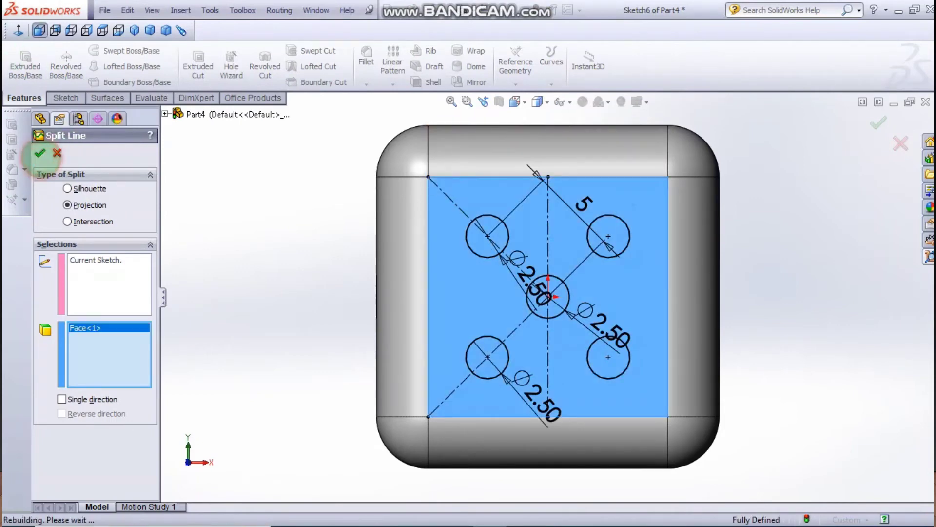
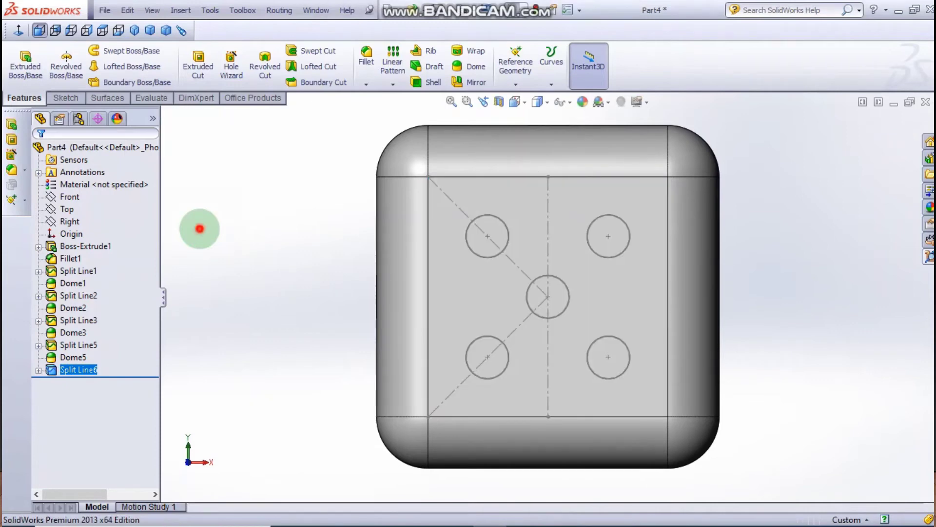
Clear the Split Line6 selection, zoom out, and start a Dome feature for the pips.
click(200, 228)
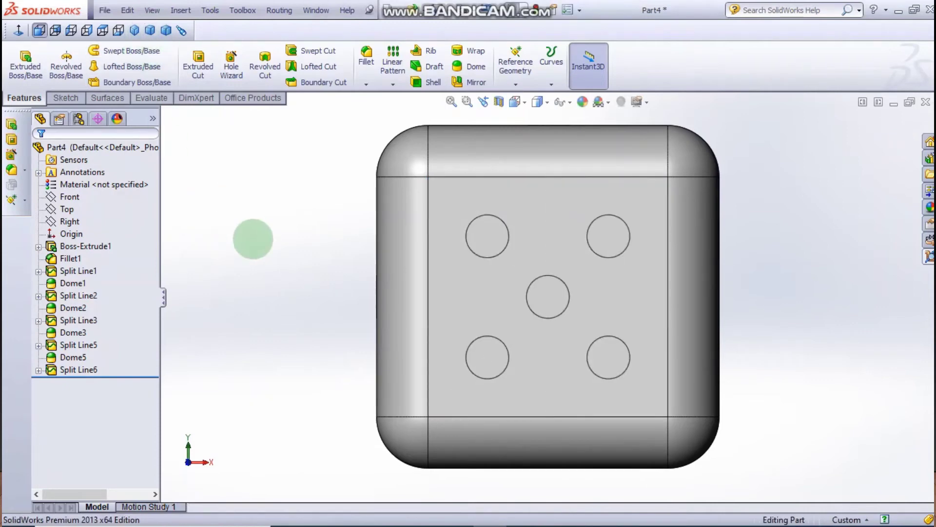
scroll(253, 239, down, 2)
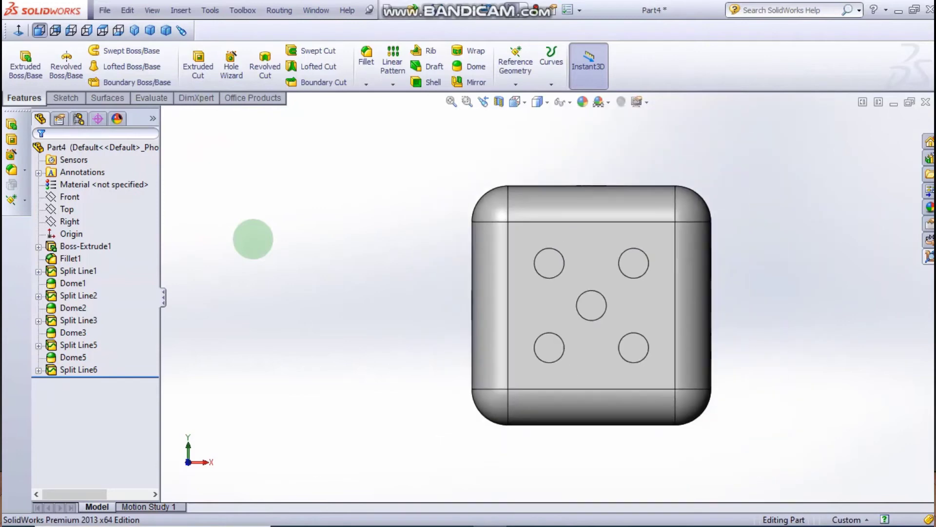
click(469, 65)
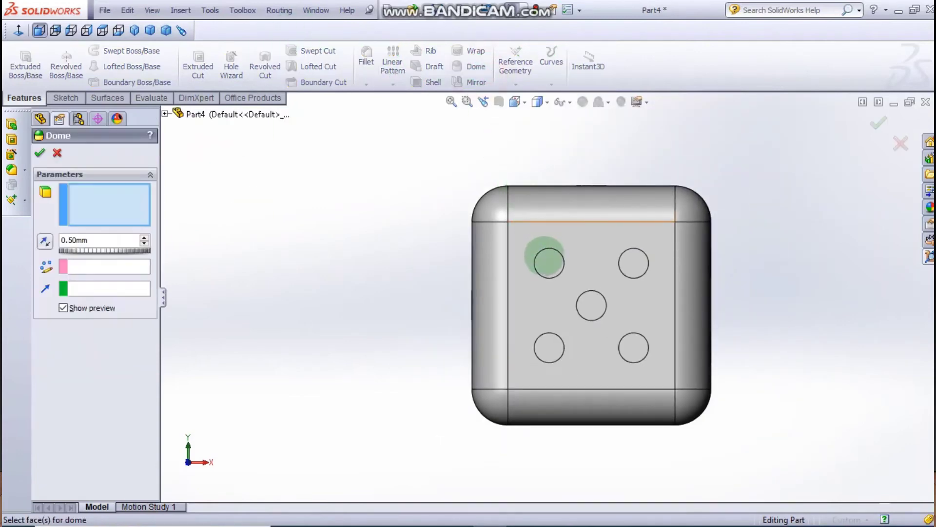
Dome the five front-face pip circles inward at 0.50 mm to create Dome6.
click(545, 259)
click(558, 349)
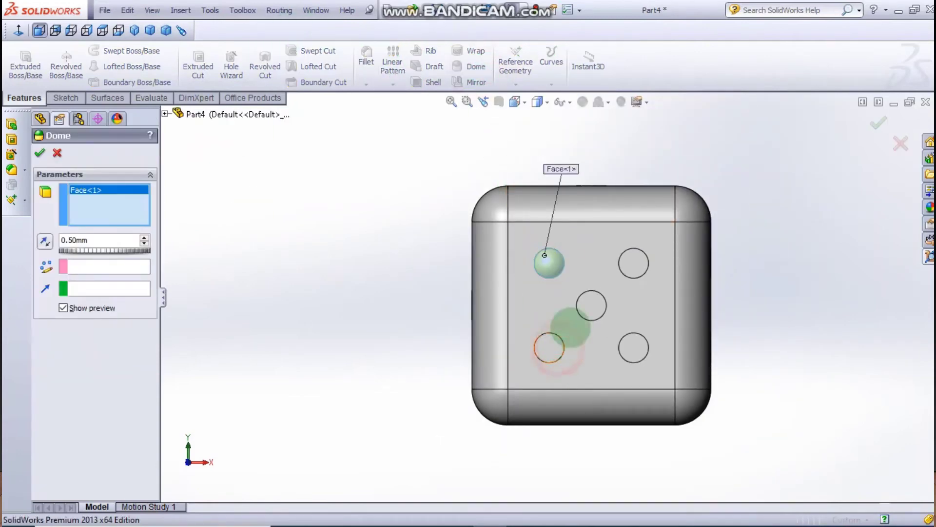
click(629, 273)
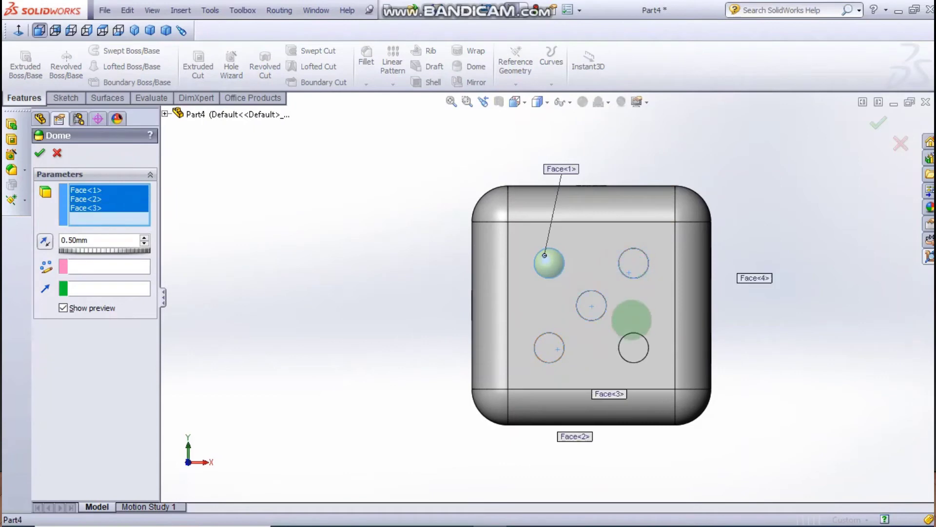
click(635, 347)
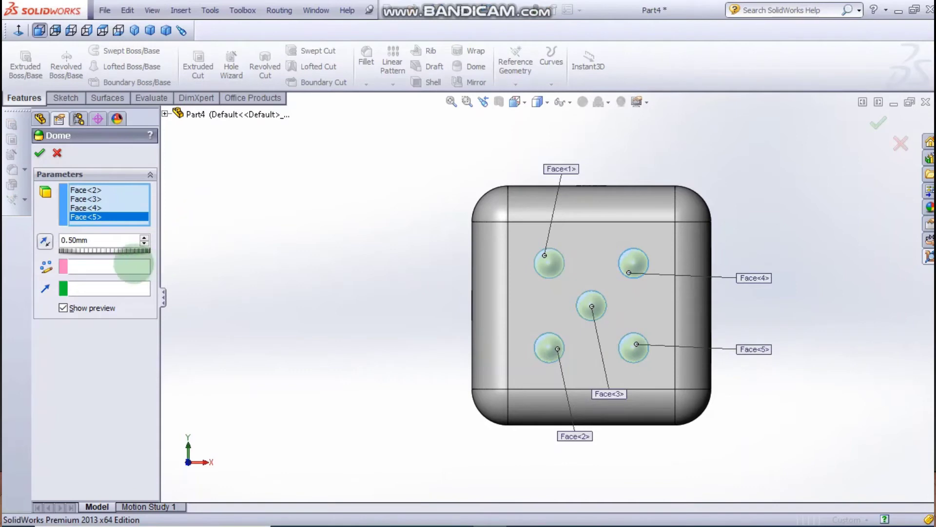
click(45, 241)
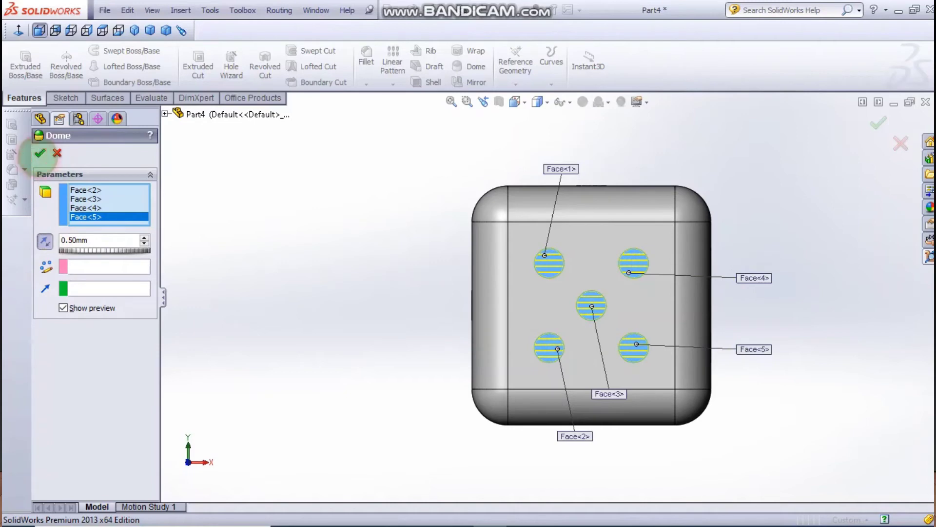
click(39, 153)
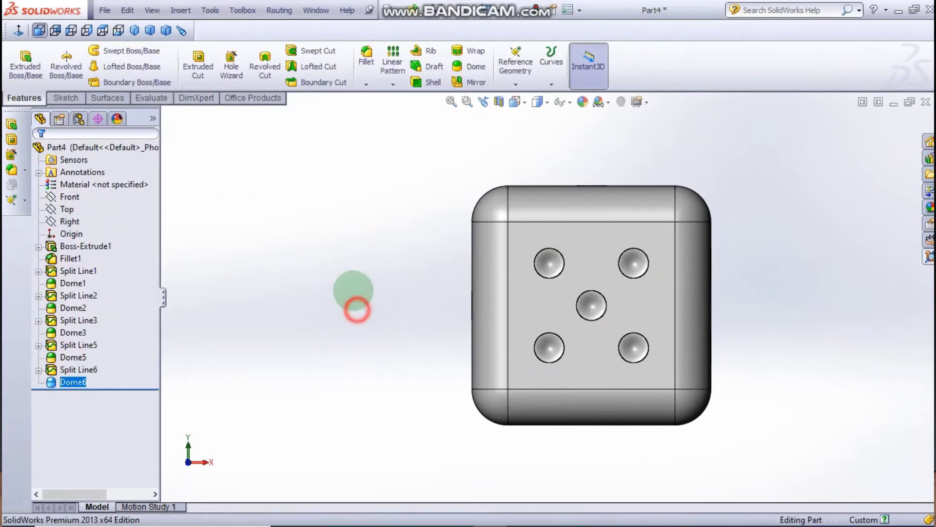
mouse_move(356, 303)
middle_down()
mouse_move(344, 245)
mouse_move(262, 263)
mouse_move(258, 341)
mouse_move(307, 376)
mouse_move(397, 378)
mouse_move(493, 259)
middle_up()
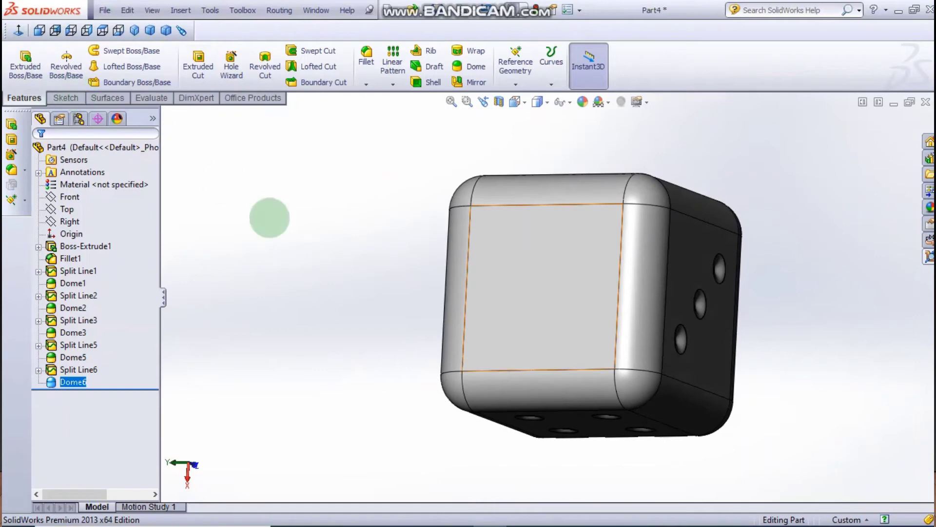
Start Sketch7 on the die's blank front face and view it Normal To.
click(68, 97)
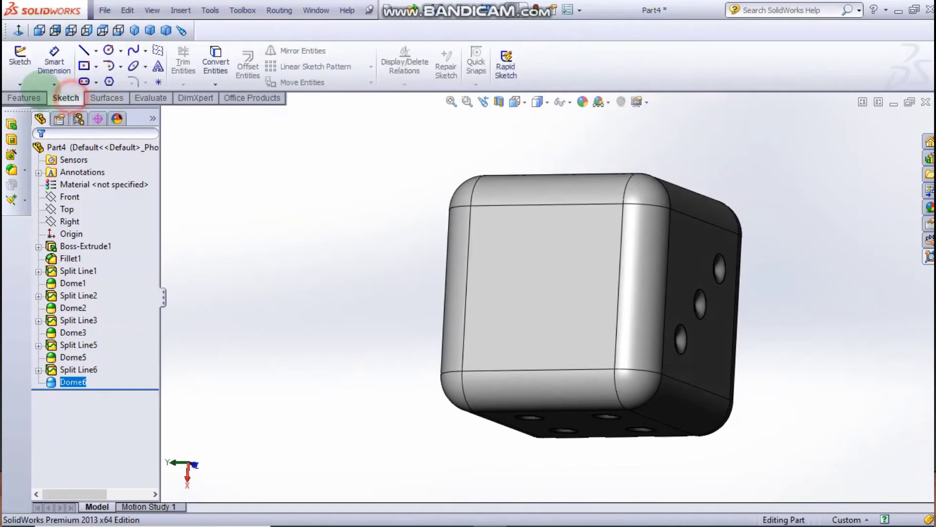
drag(84, 79, 450, 73)
double_click(450, 69)
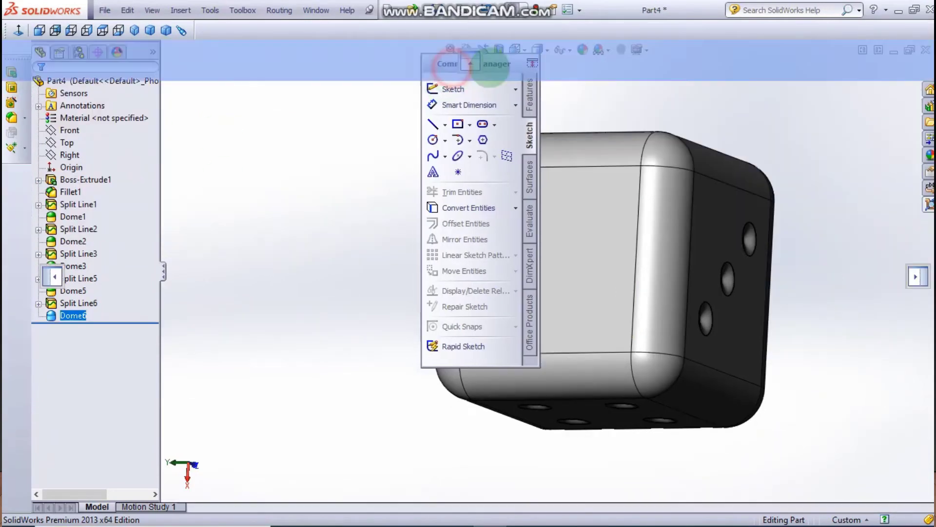
click(20, 61)
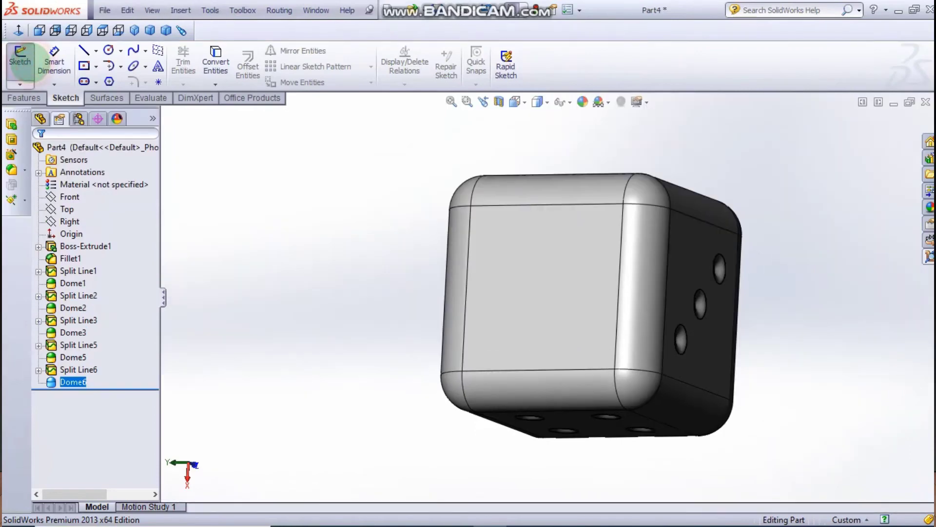
click(506, 281)
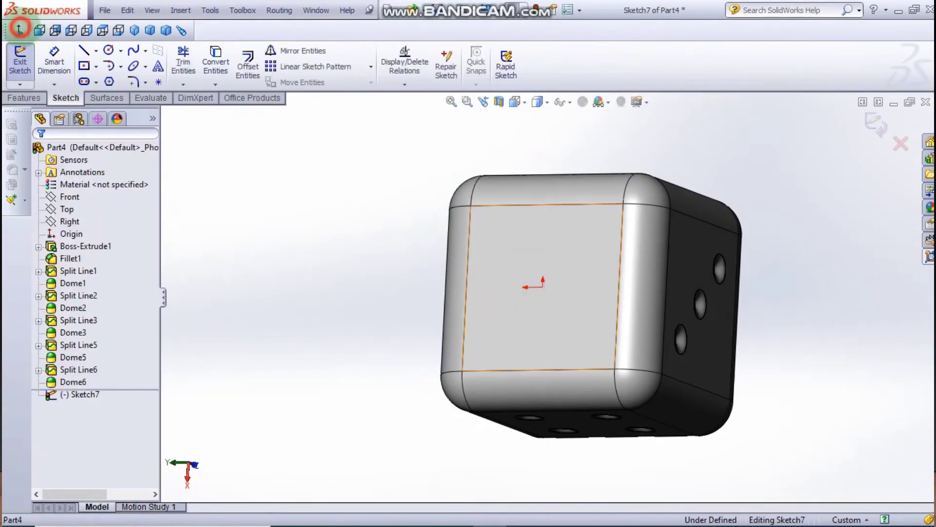
click(20, 30)
Draw 2.50 mm circles above centre, below centre and at the lower left.
click(109, 49)
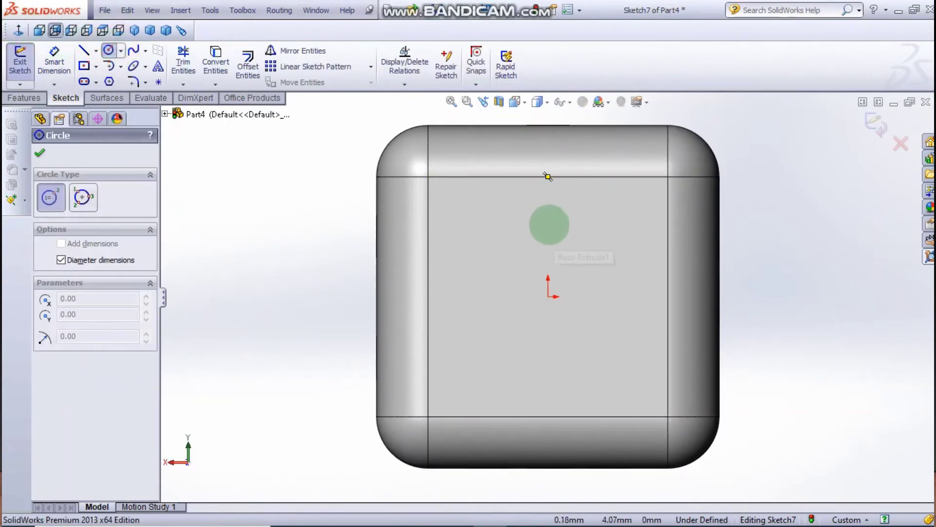
click(549, 225)
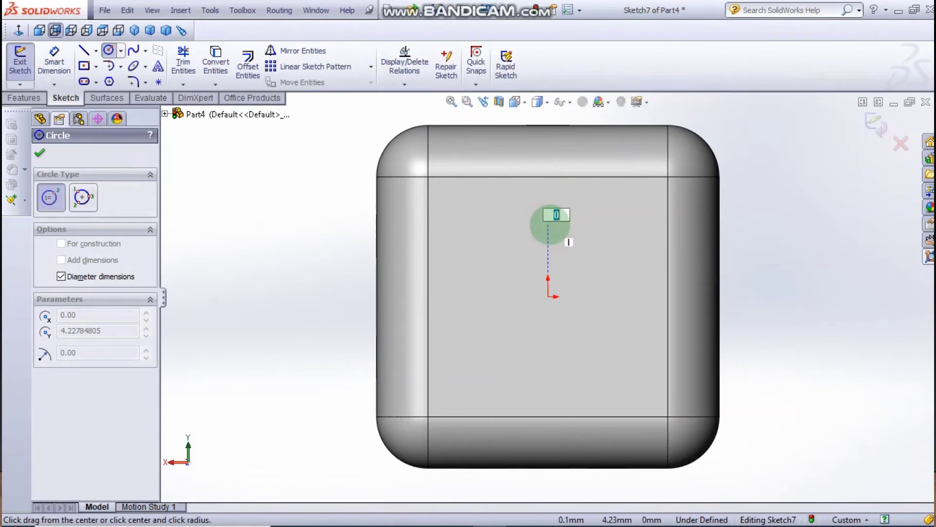
text(2.5)
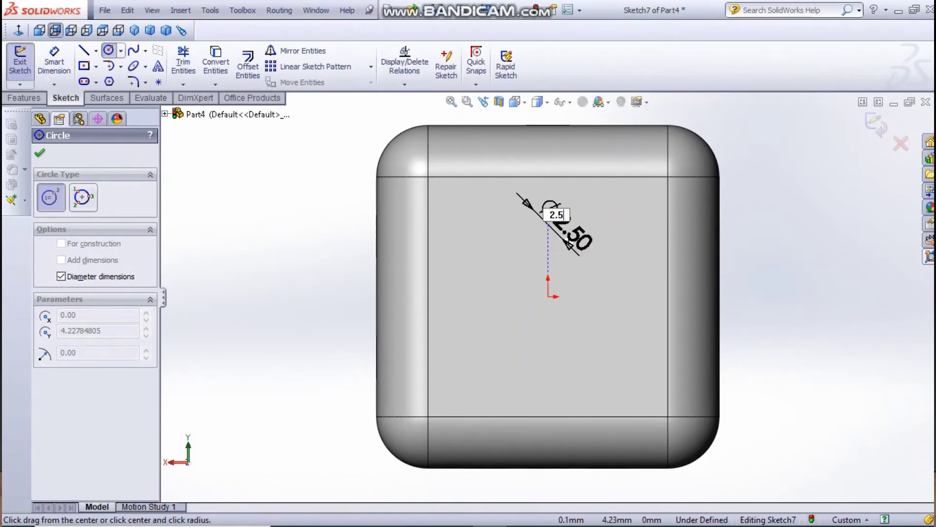
click(550, 354)
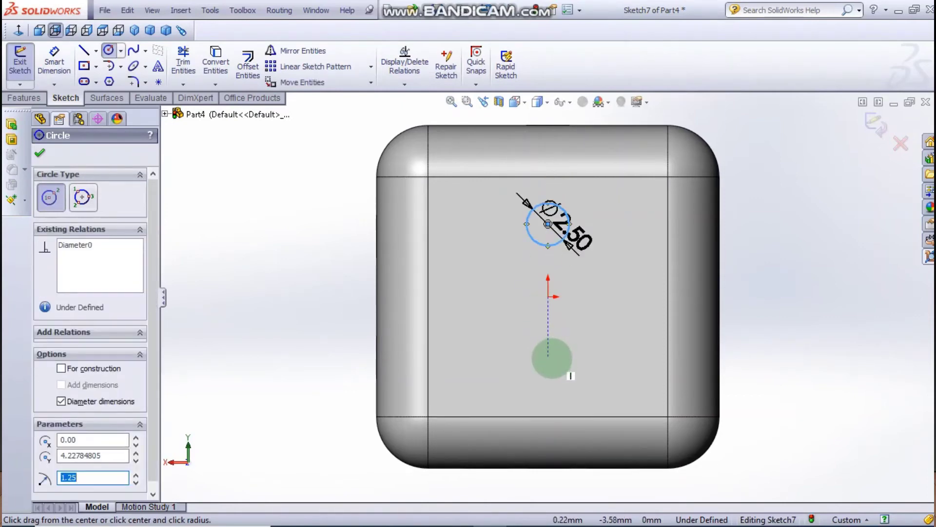
text(2.5)
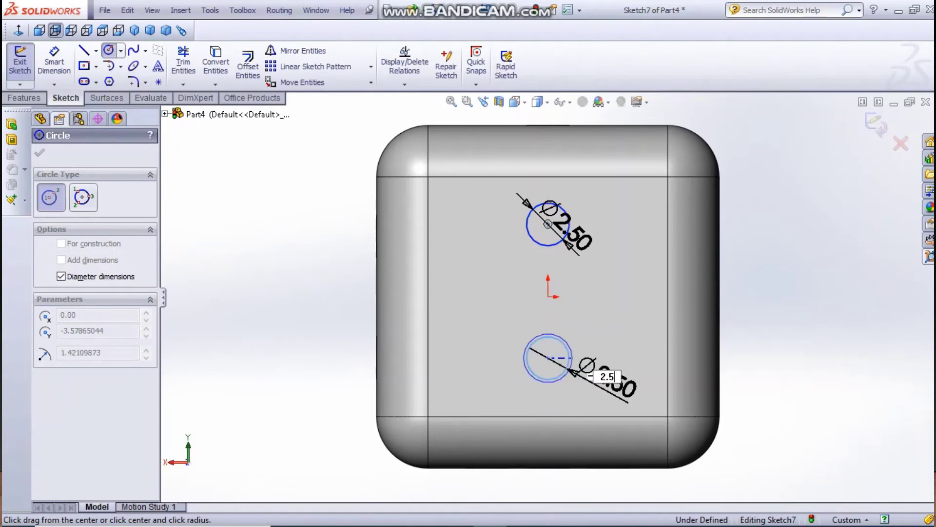
click(481, 344)
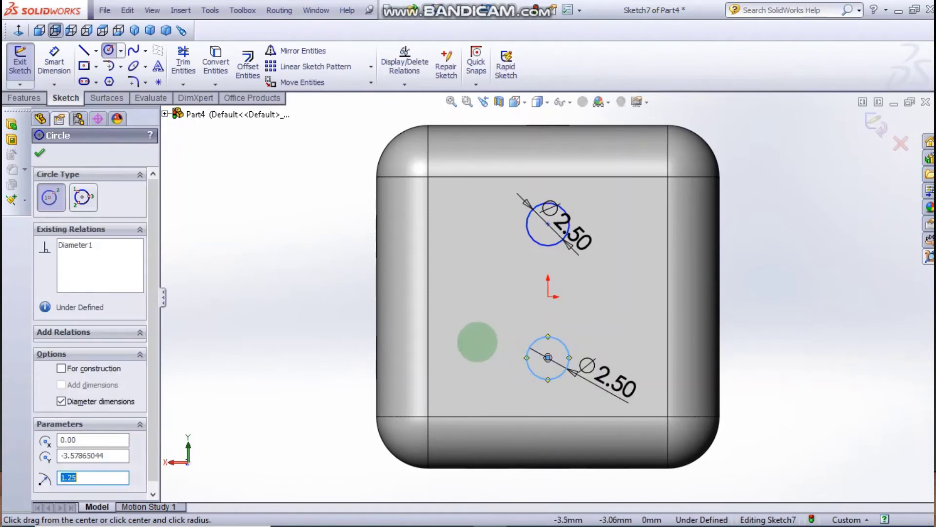
click(462, 358)
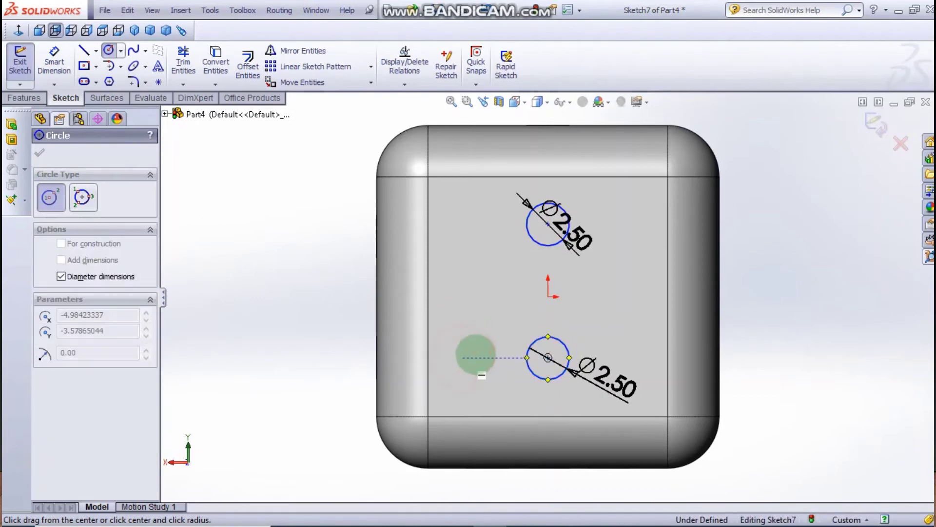
text(2.5)
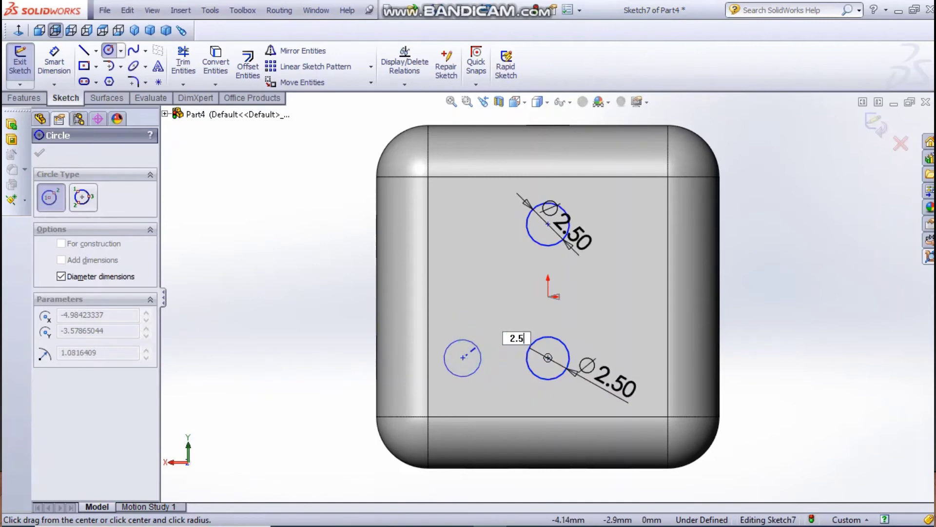
key(Return)
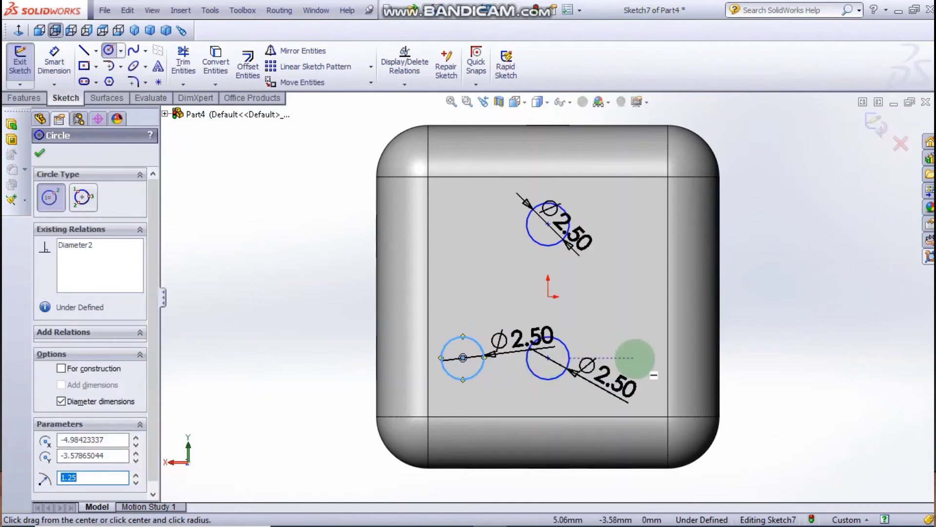
Add 2.50 mm circles at the lower right, upper left and upper right.
click(635, 358)
text(2.5)
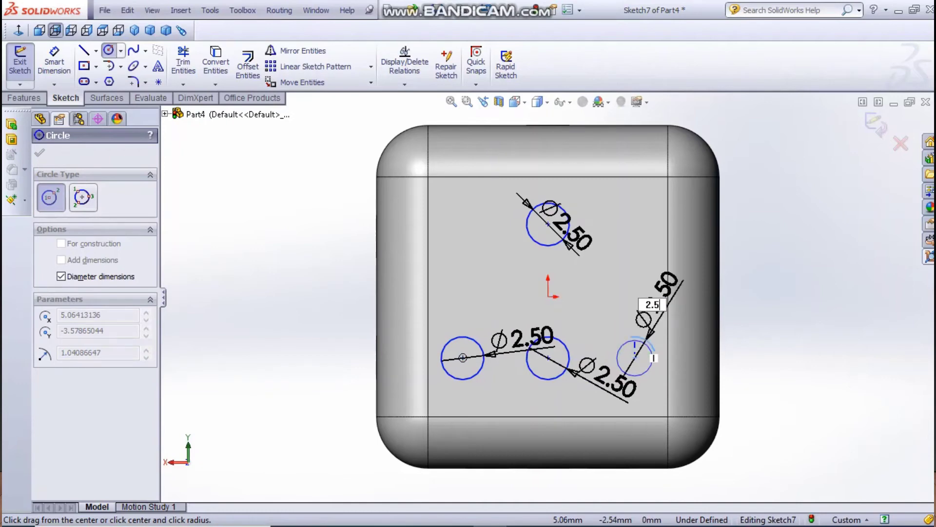
key(Return)
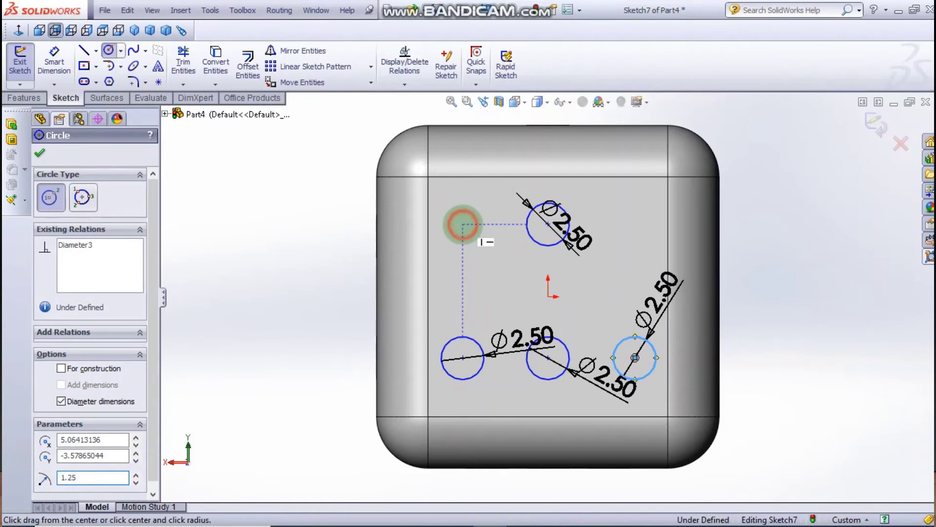
drag(463, 224, 476, 224)
text(2.5)
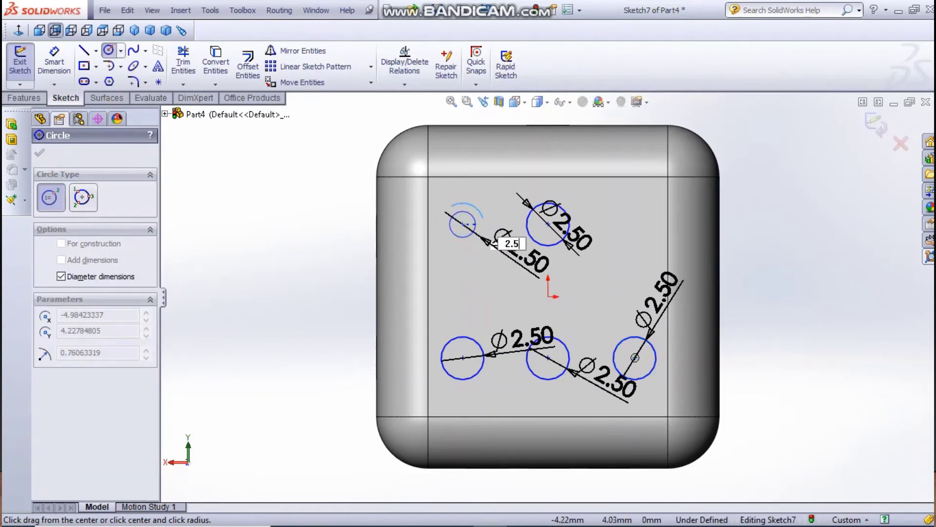
key(Return)
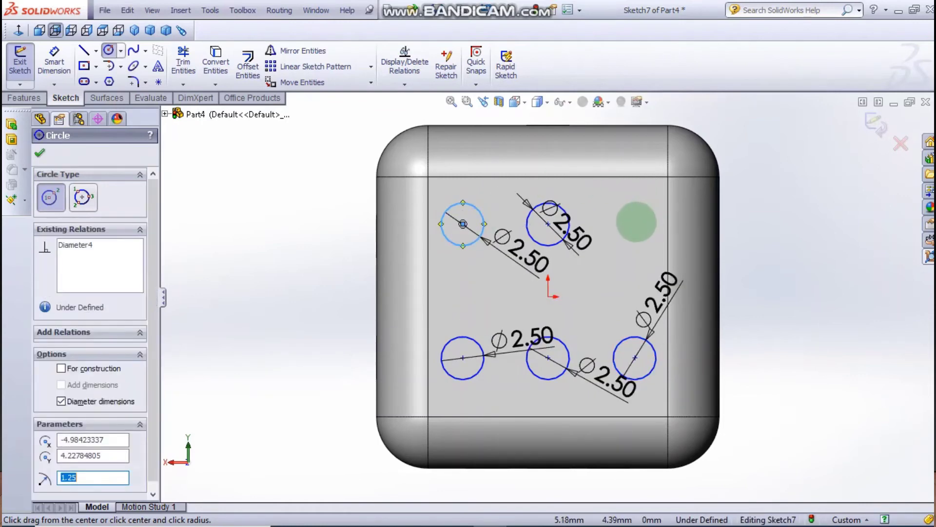
click(635, 224)
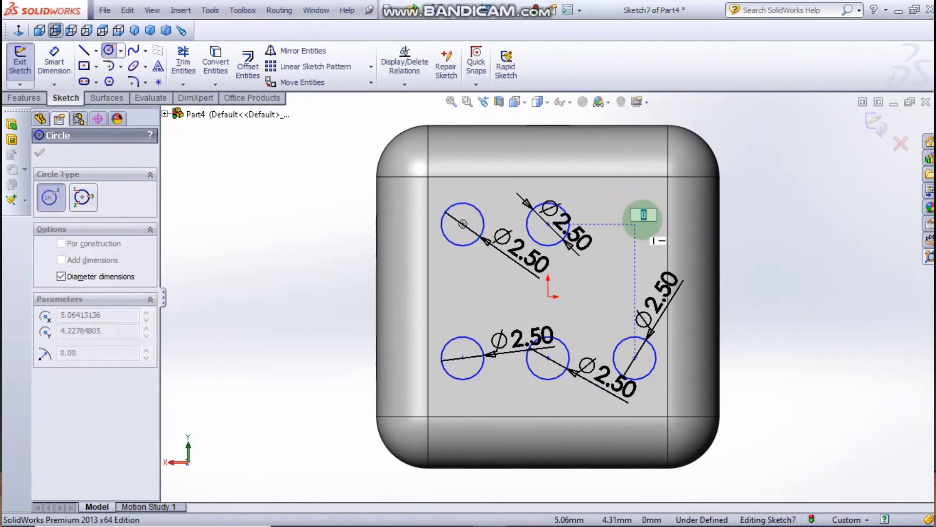
click(628, 211)
text(2.5)
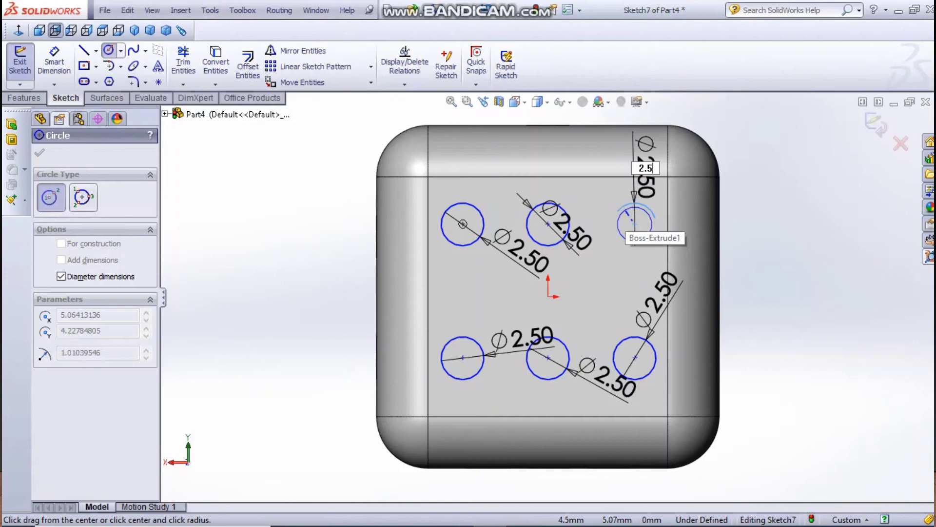
key(Return)
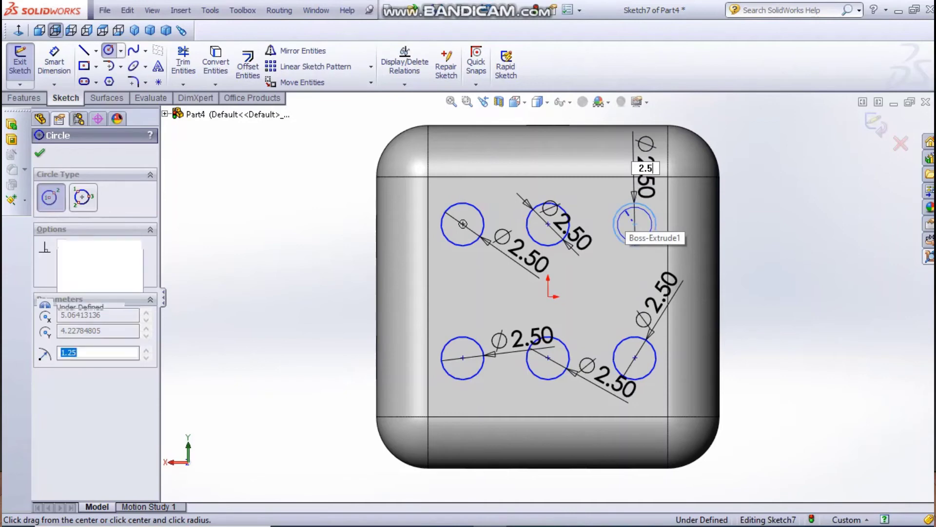
key(Escape)
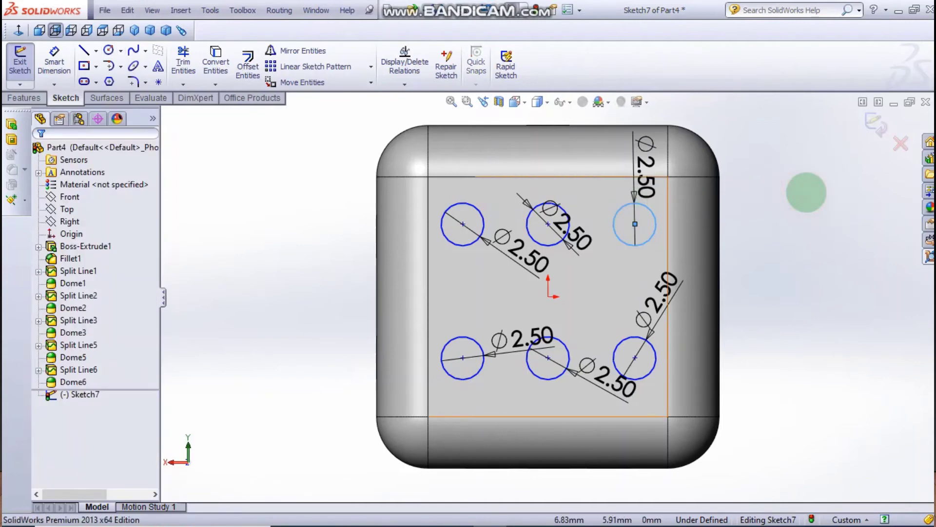
Dimension the upper-middle circle centre 3 mm above the sketch origin.
click(51, 61)
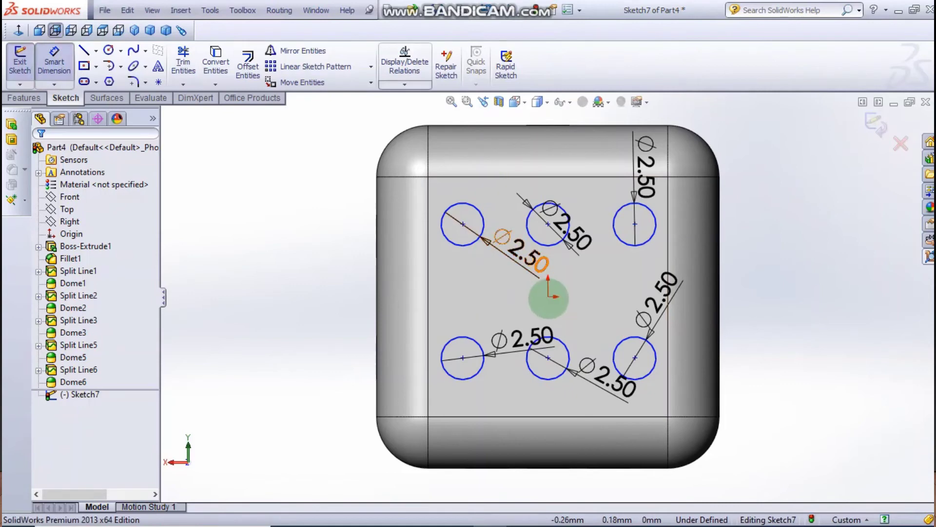
click(548, 296)
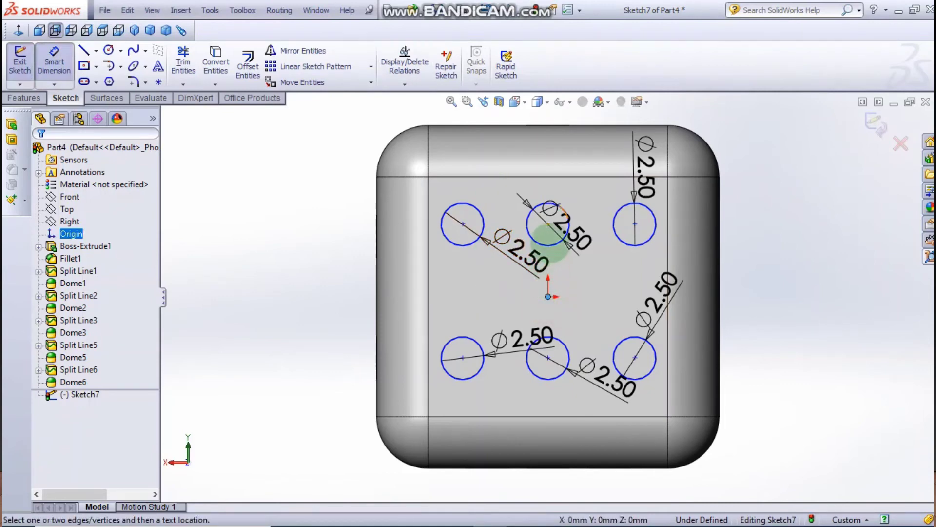
click(548, 224)
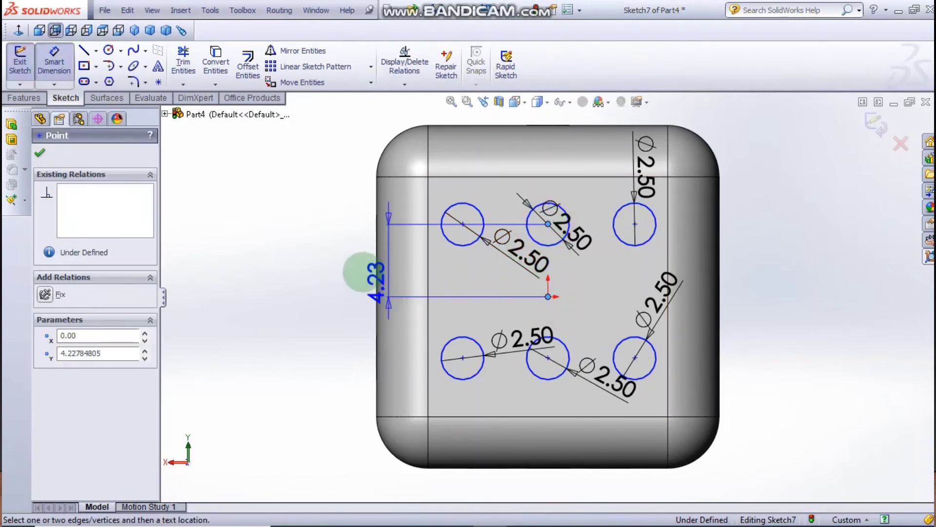
click(352, 267)
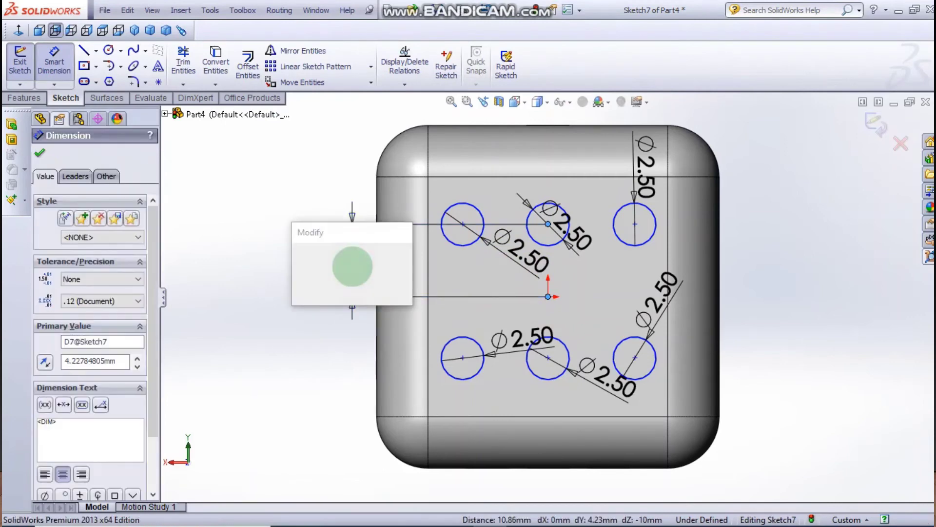
text(3)
key(Return)
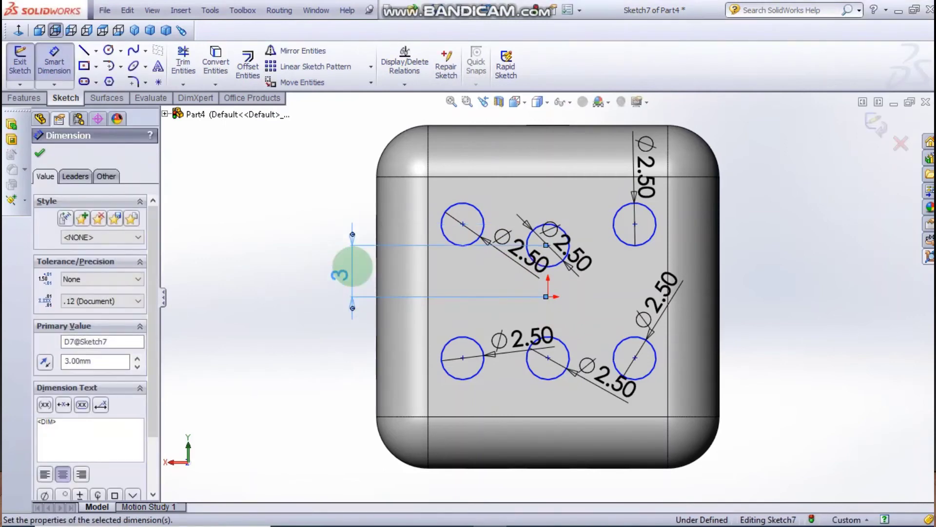
key(Escape)
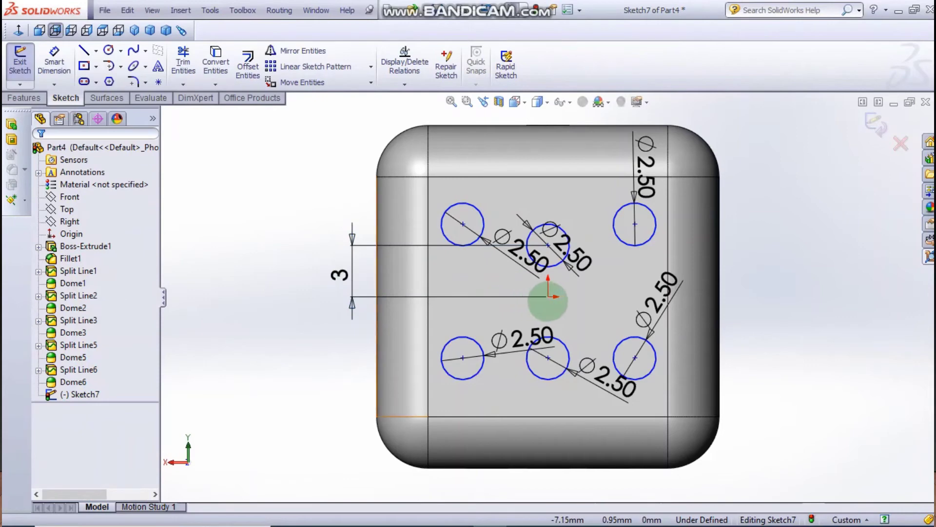
Dimension the lower-middle circle centre 3 mm below the sketch origin.
click(54, 61)
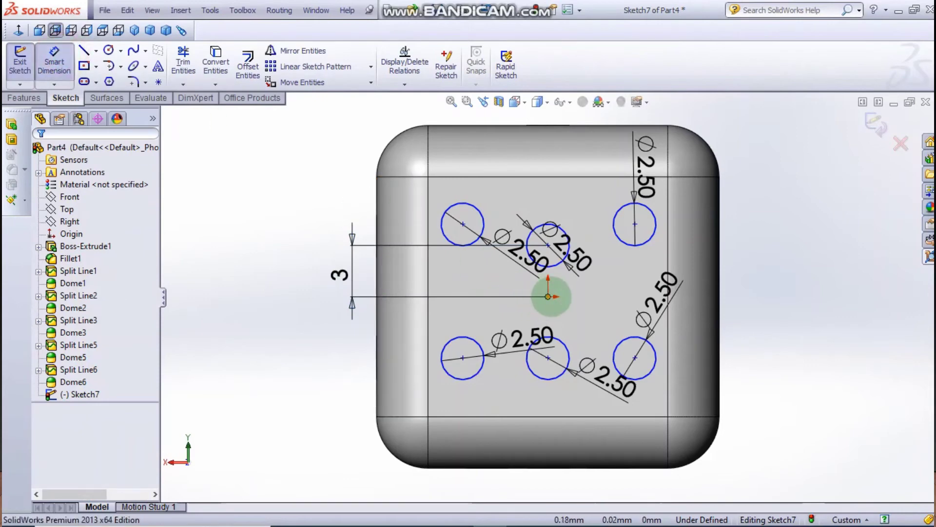
click(549, 296)
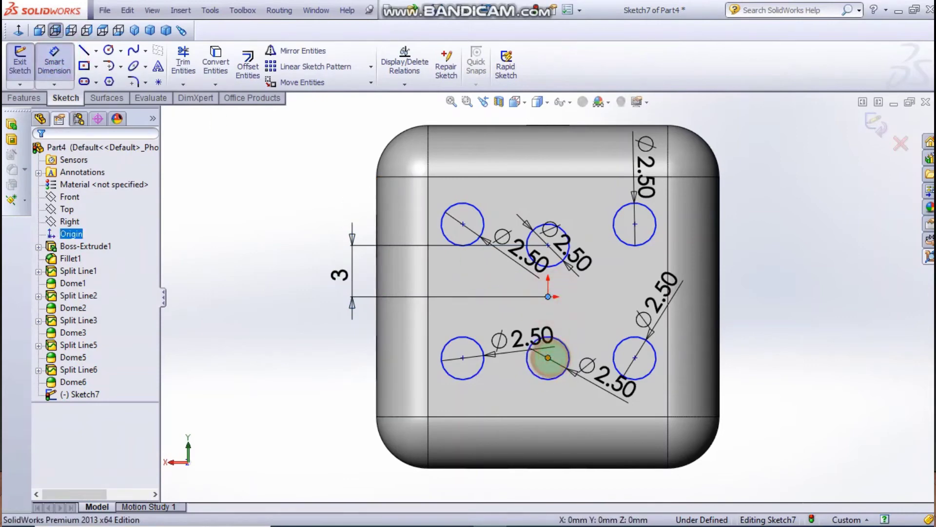
click(548, 357)
click(349, 340)
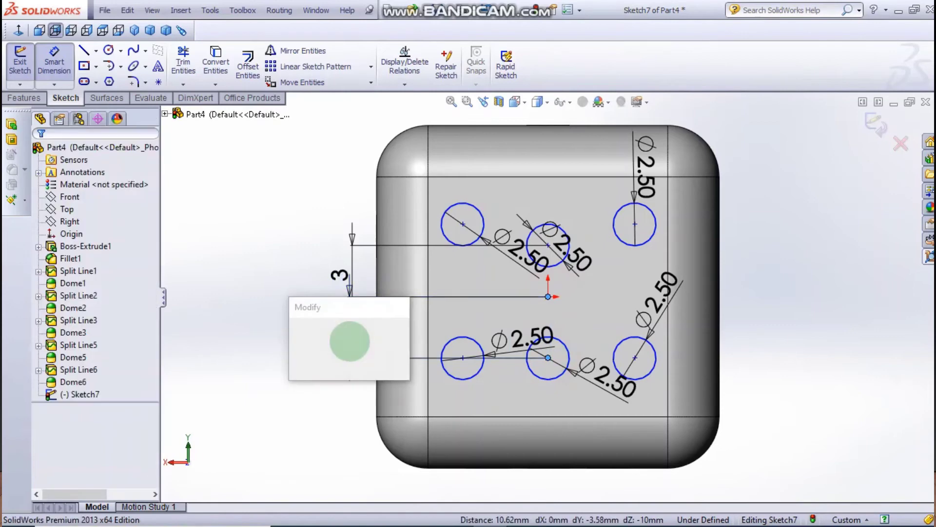
click(349, 340)
click(293, 328)
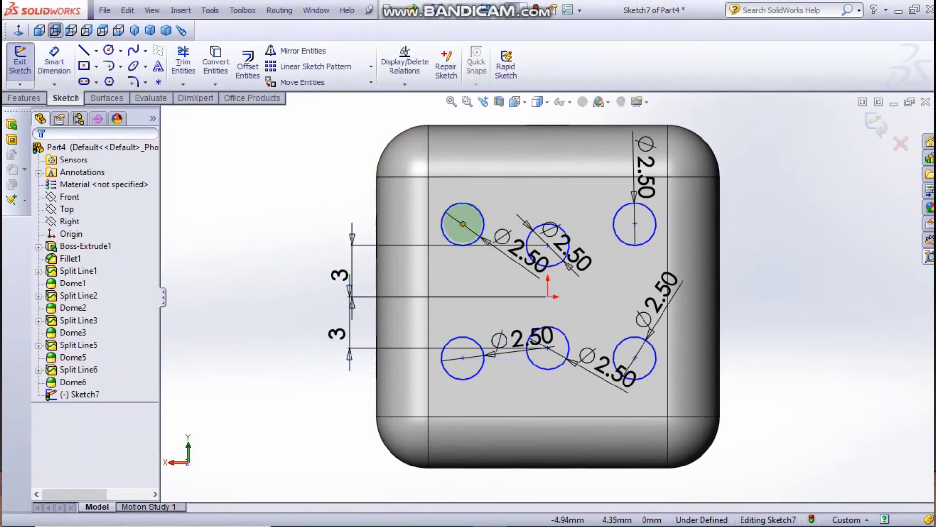
Drag the middle circles' diameter labels clear of the circles.
click(463, 224)
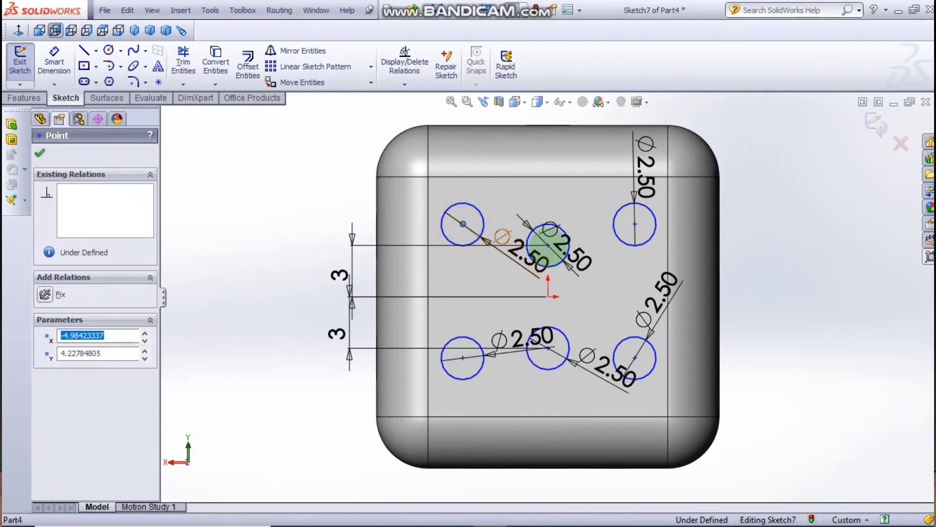
click(549, 244)
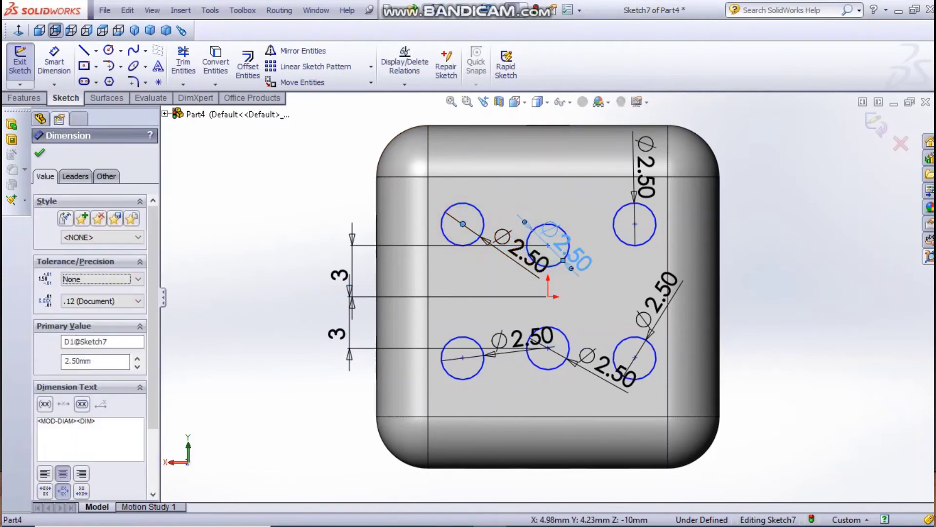
click(836, 244)
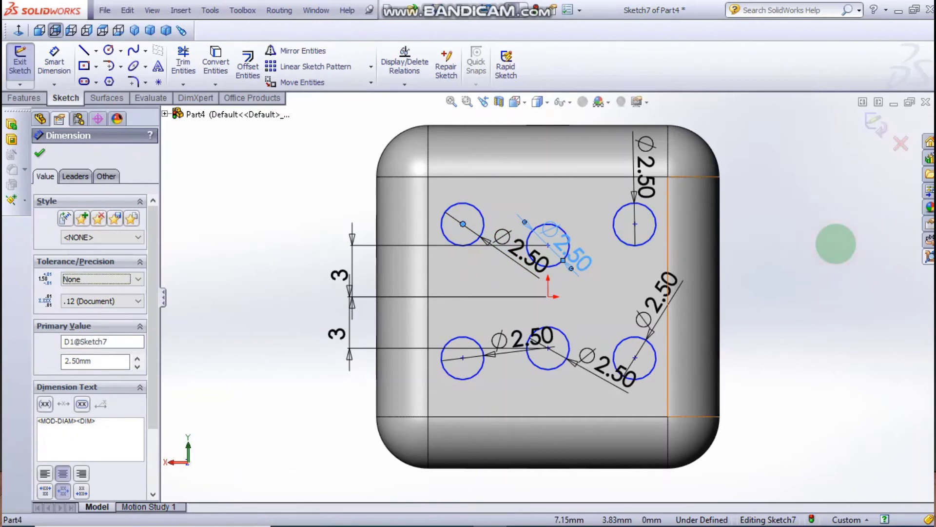
click(573, 256)
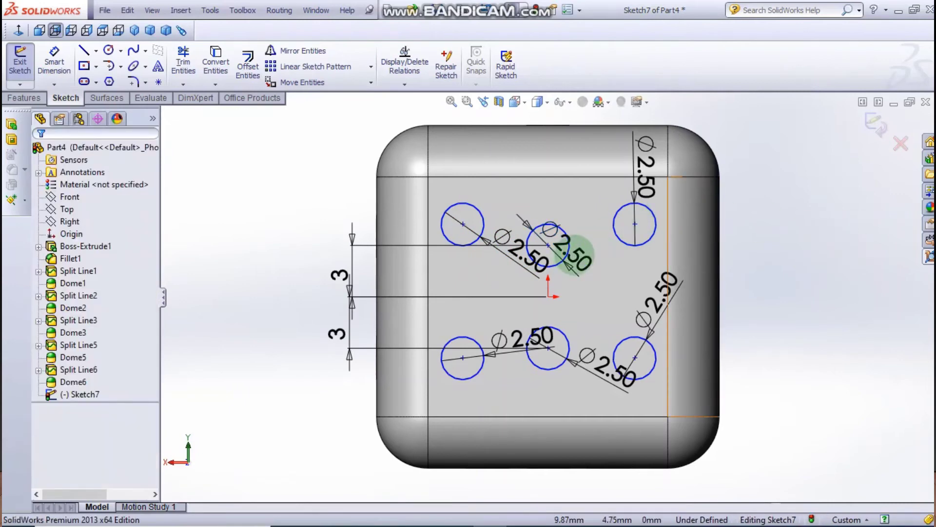
drag(575, 254, 583, 154)
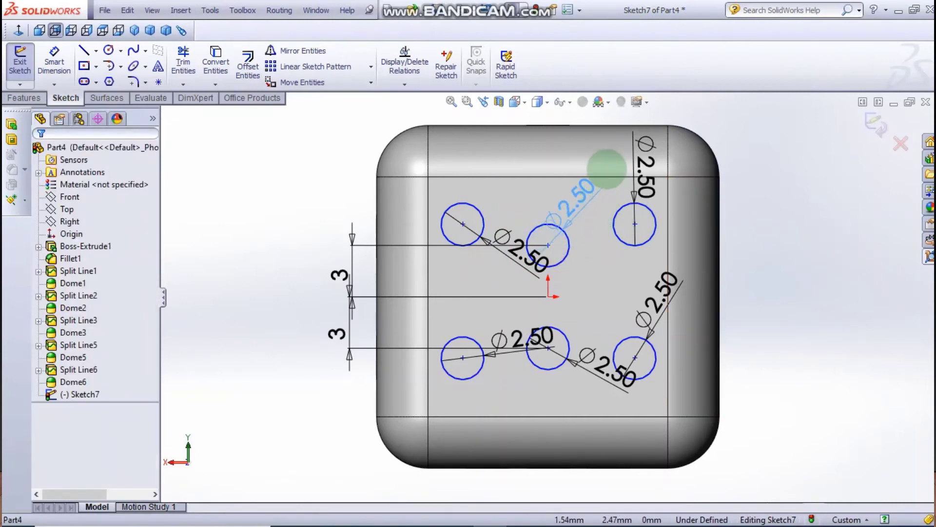
click(535, 336)
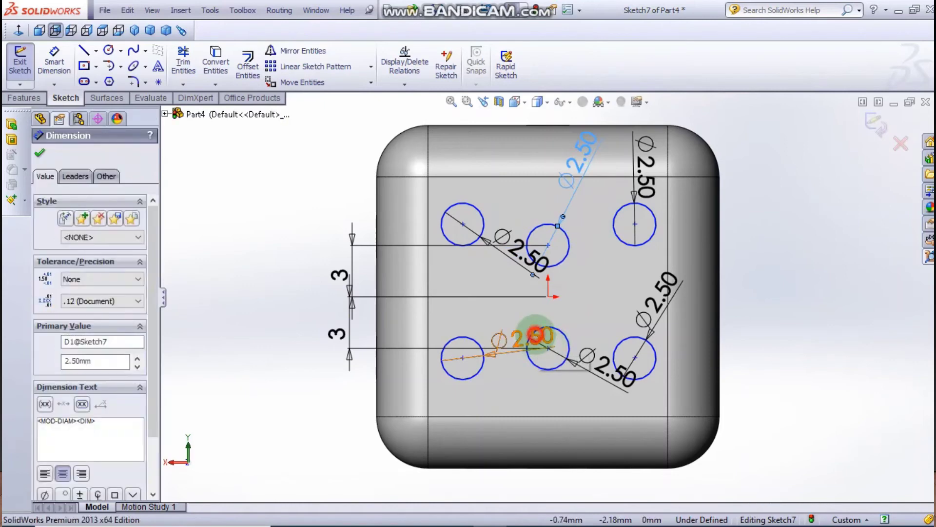
drag(535, 337, 475, 305)
click(249, 206)
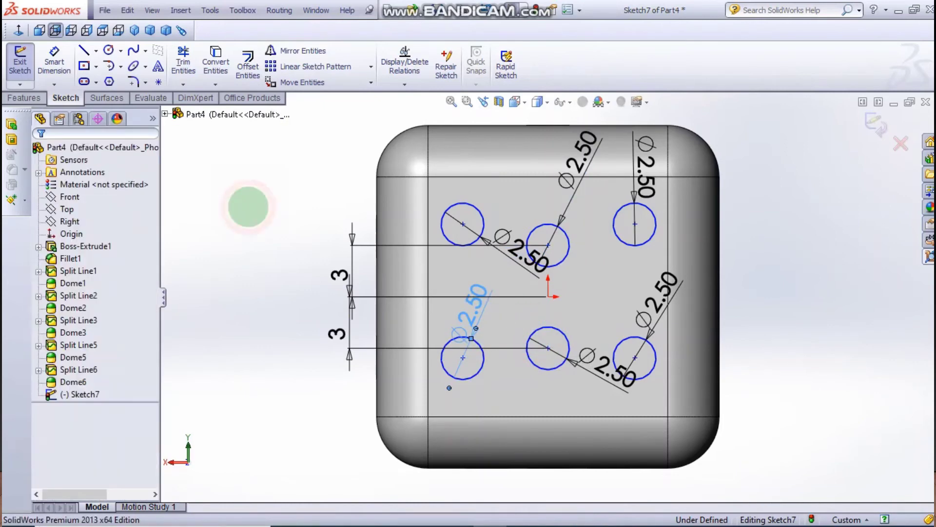
click(54, 62)
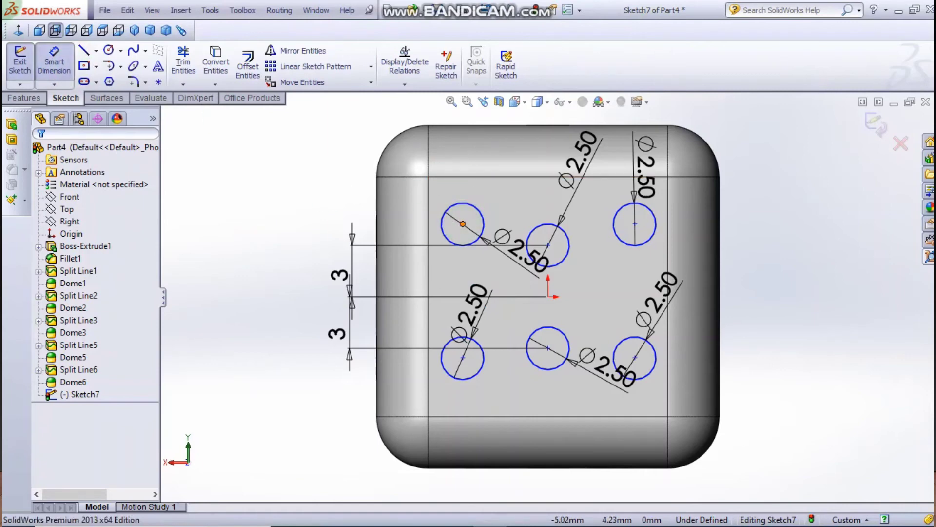
Make the three upper circle centres horizontal.
click(54, 61)
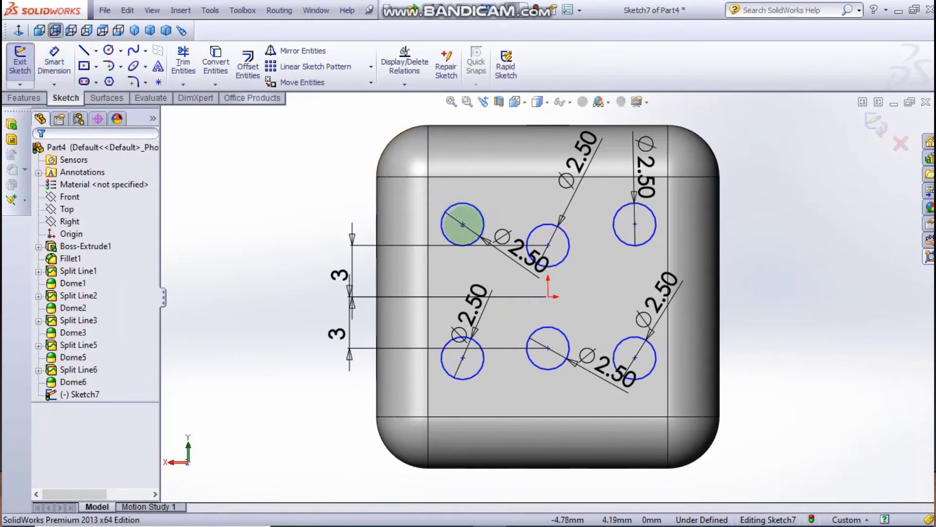
click(463, 224)
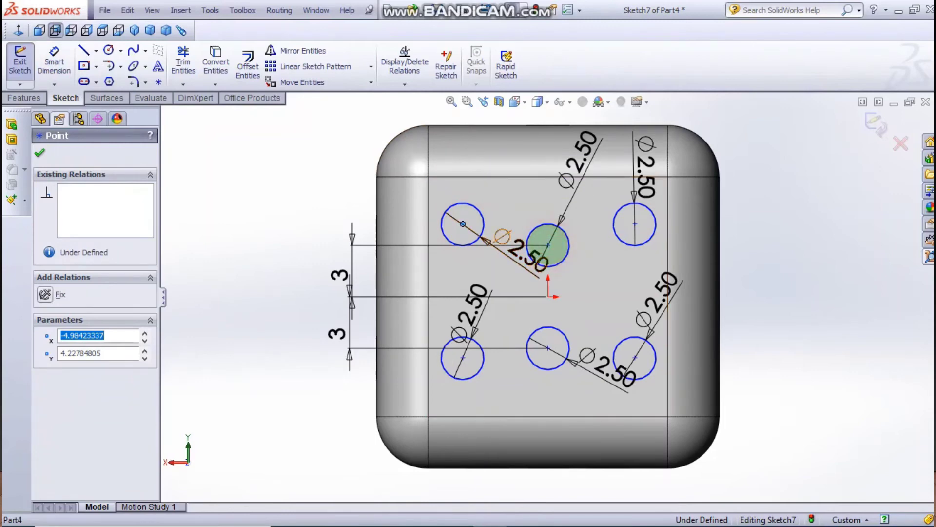
ctrl+click(547, 245)
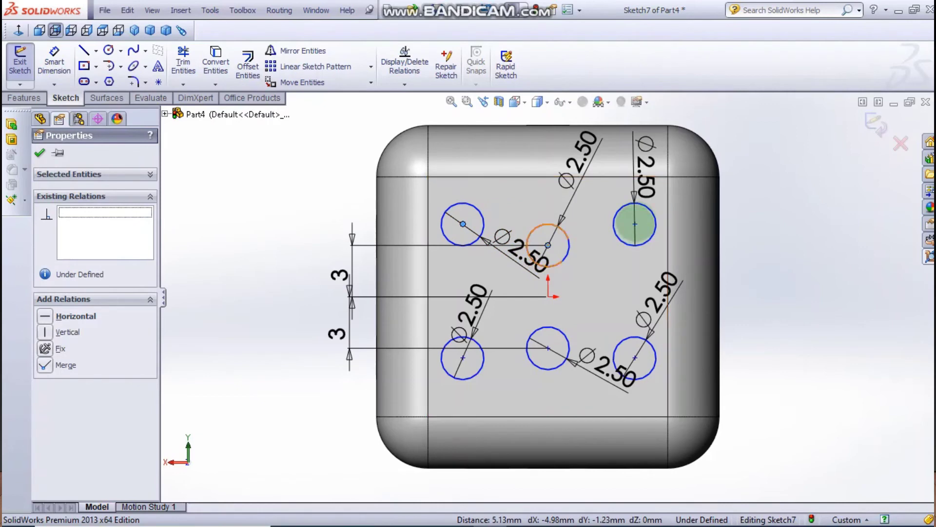
ctrl+click(634, 224)
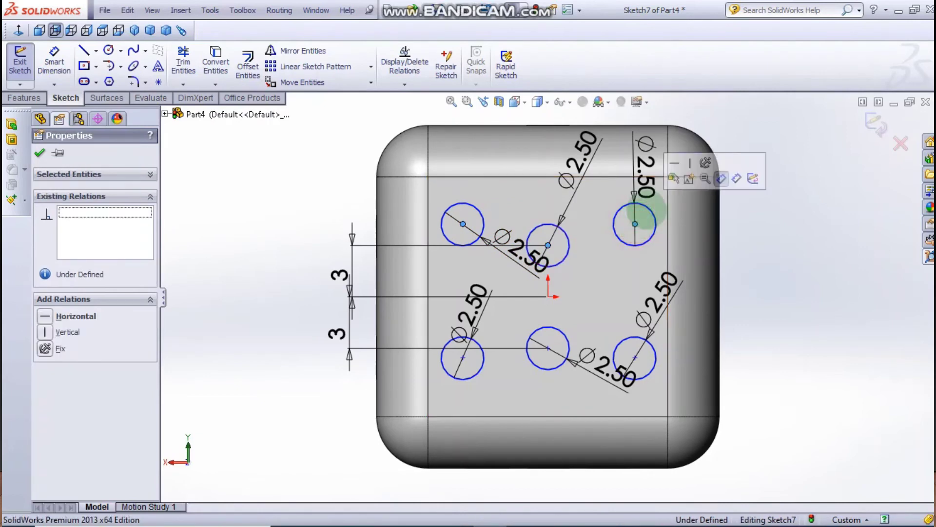
click(675, 162)
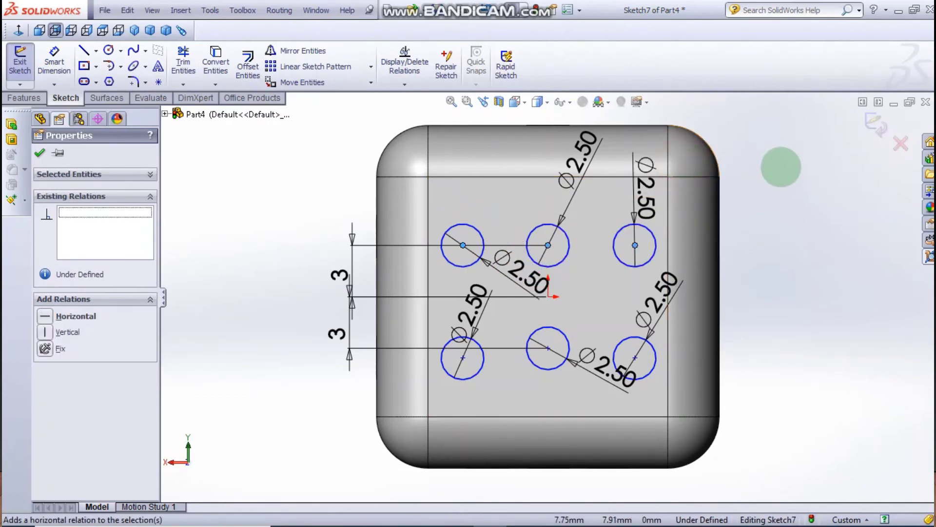
click(781, 167)
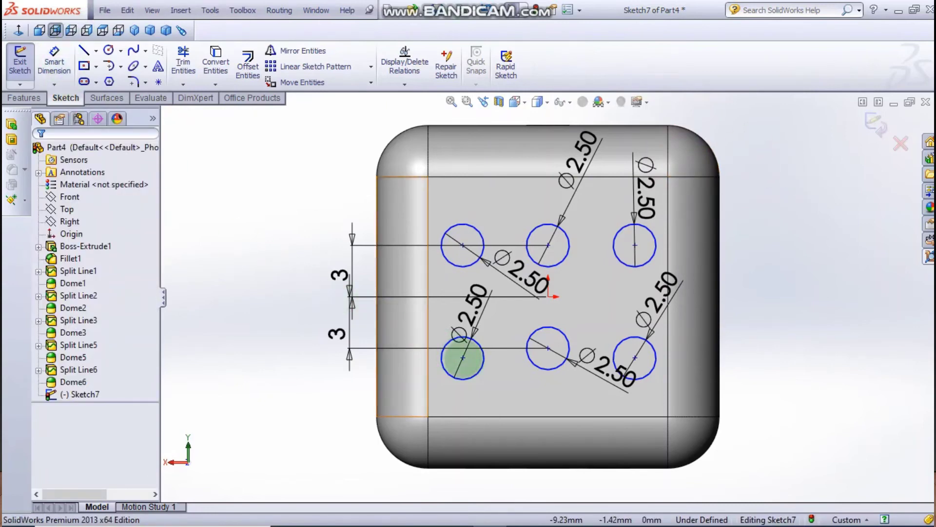
Make the three lower circle centres horizontal.
click(463, 358)
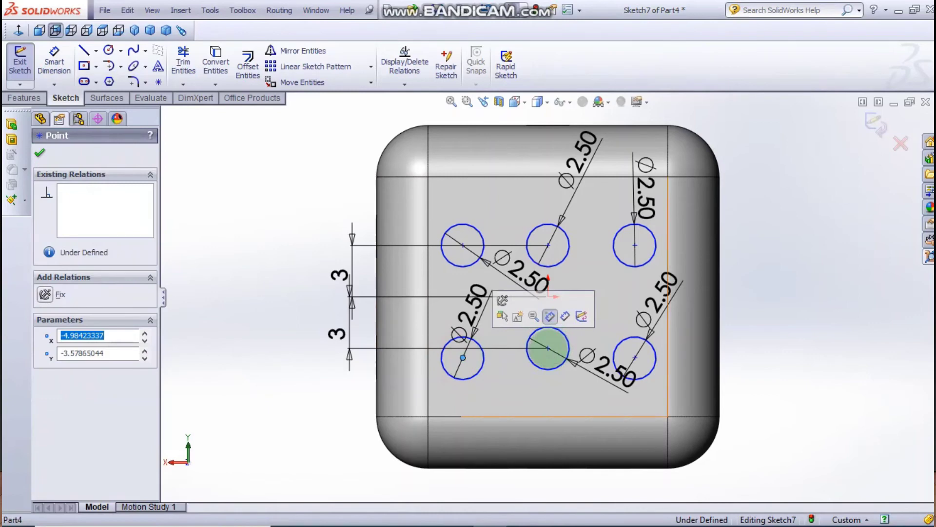
ctrl+click(548, 348)
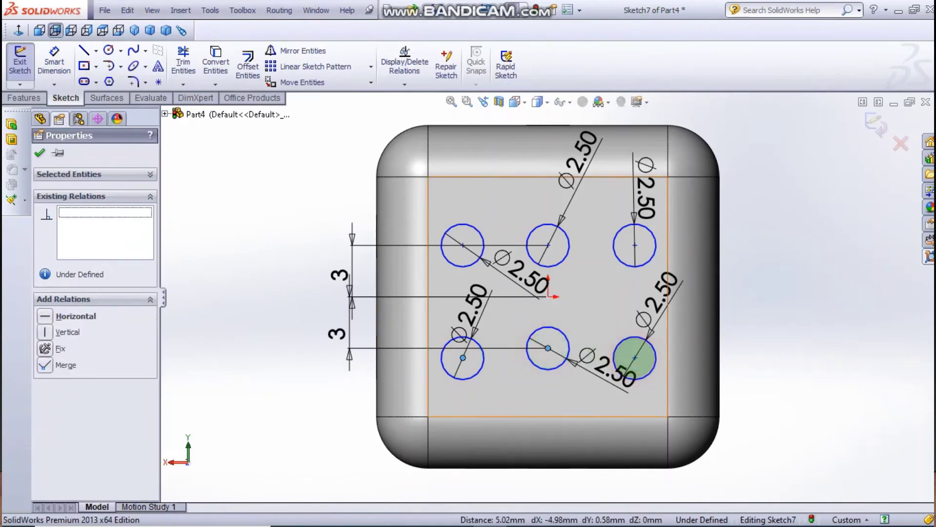
ctrl+click(635, 358)
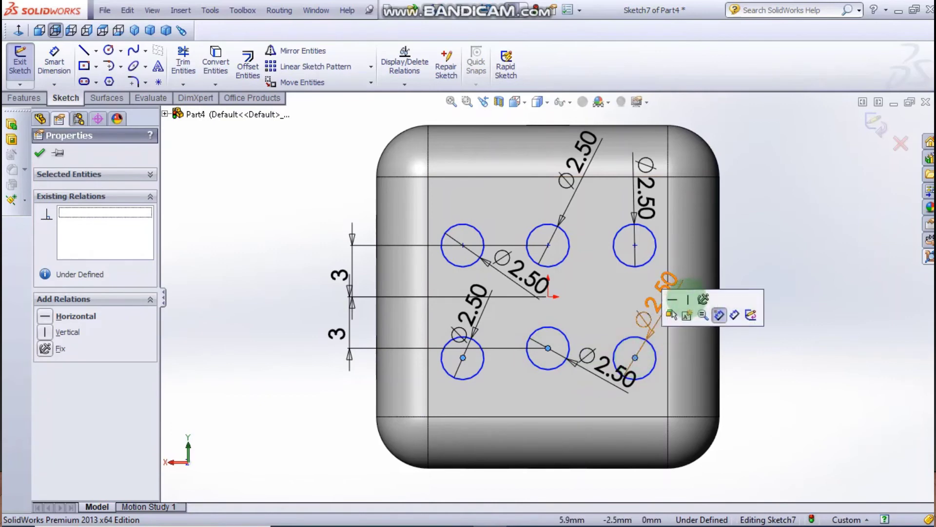
click(673, 299)
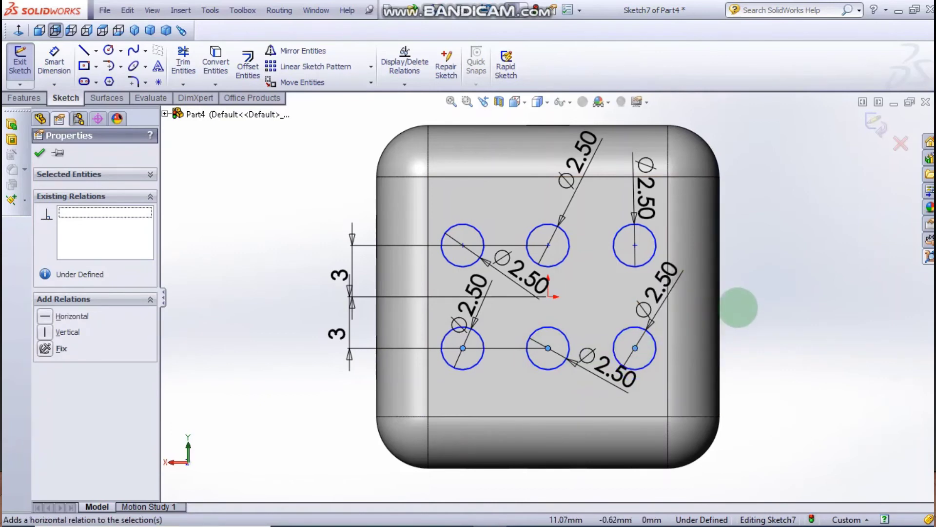
click(739, 308)
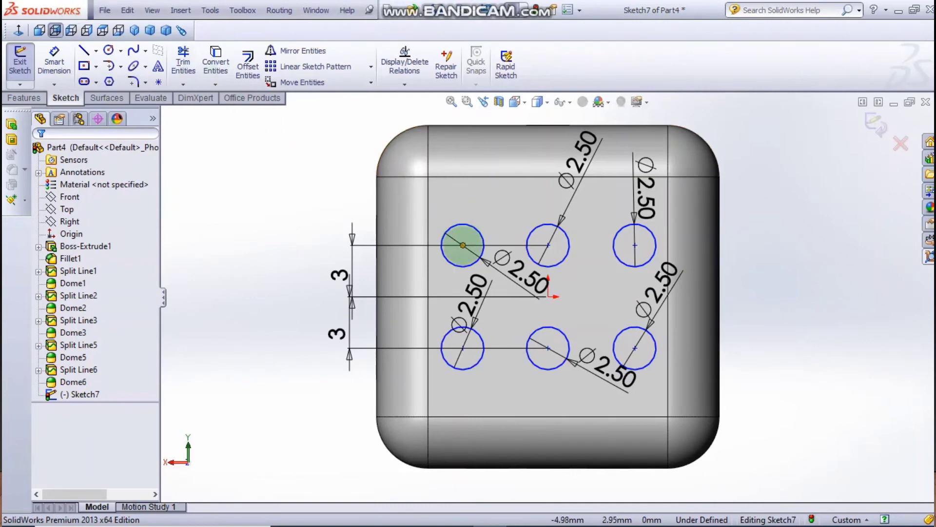
Make the left pair and right pair of circle centres vertical.
click(463, 245)
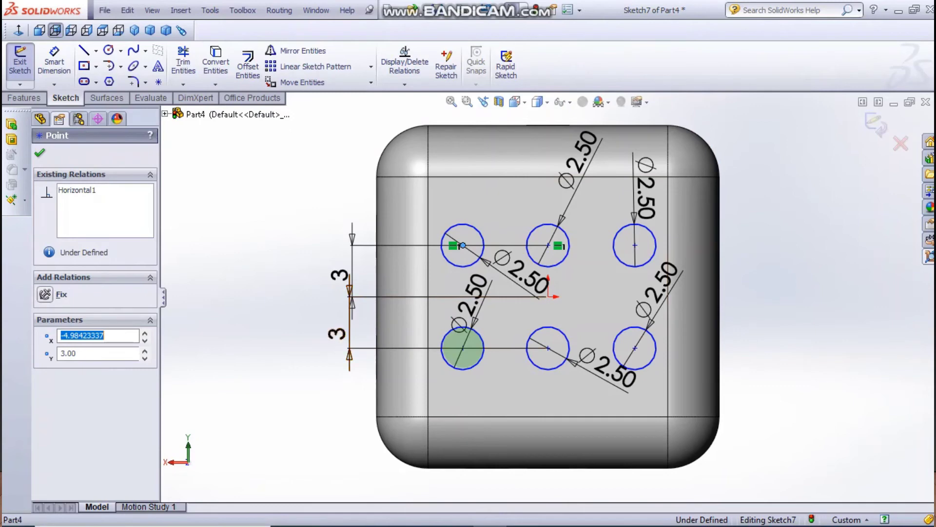
ctrl+click(463, 348)
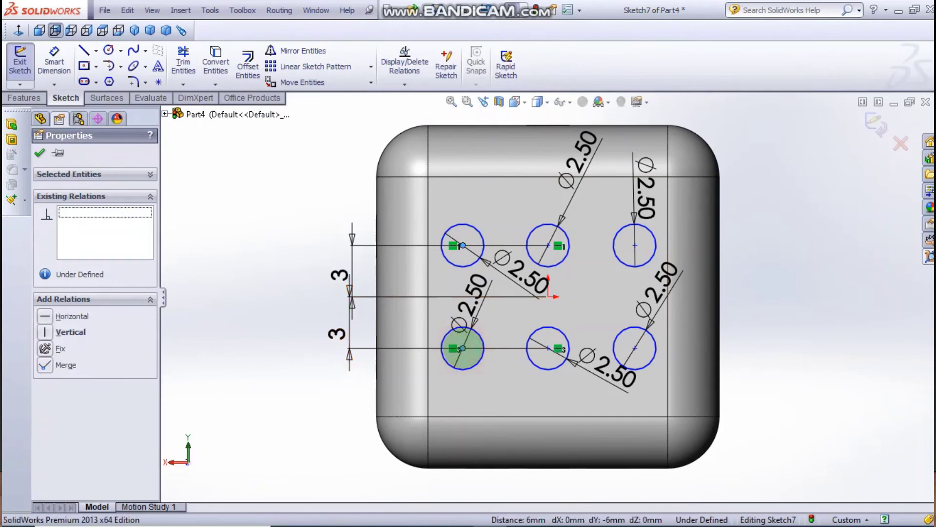
click(515, 292)
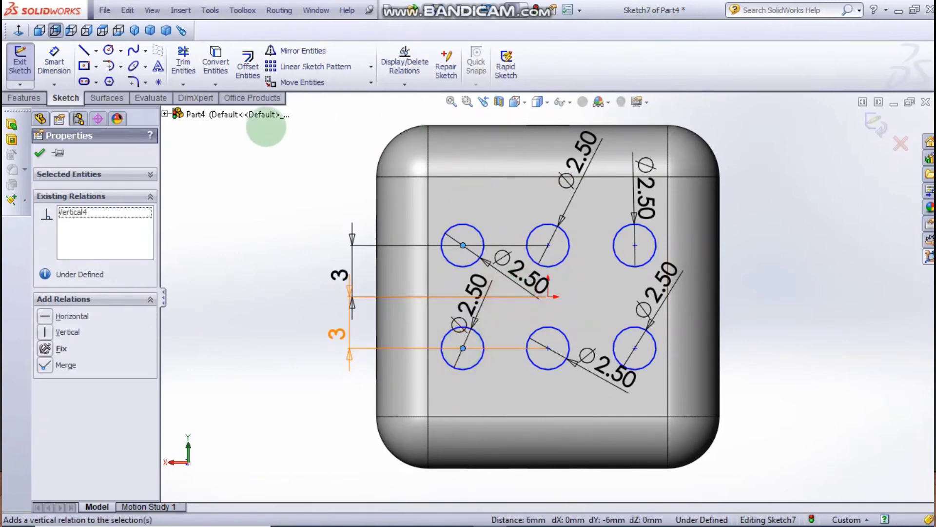
click(702, 251)
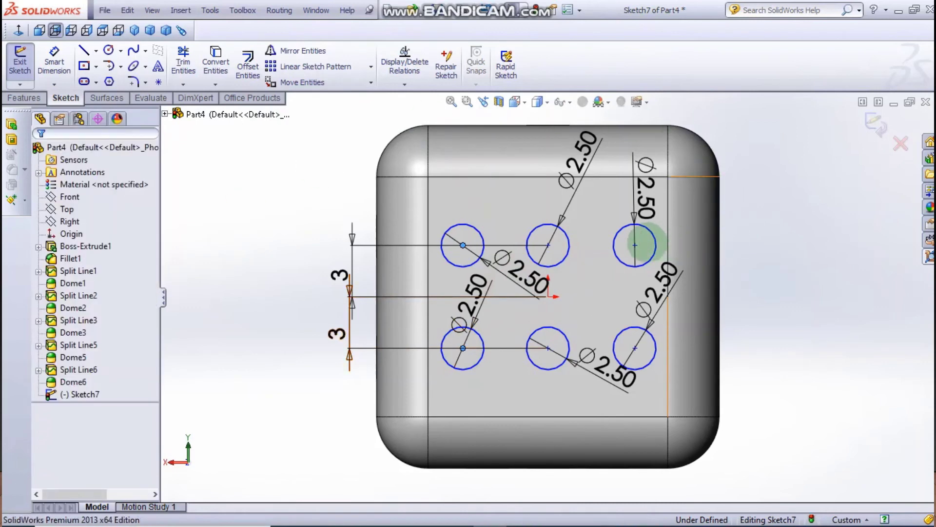
click(635, 247)
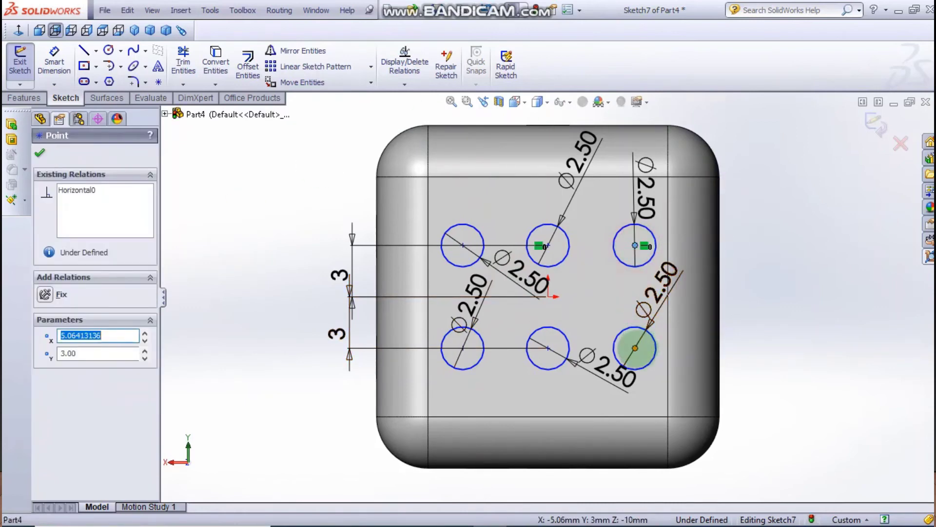
ctrl+click(635, 349)
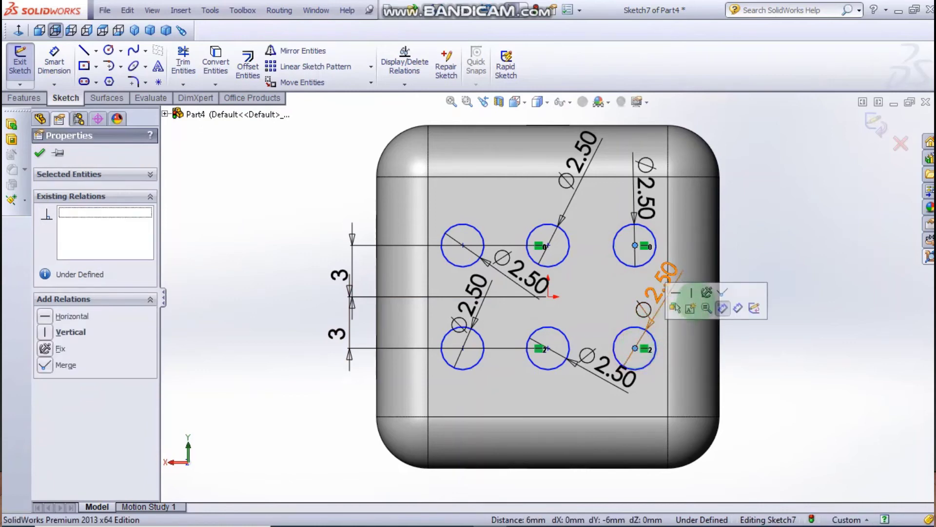
click(691, 293)
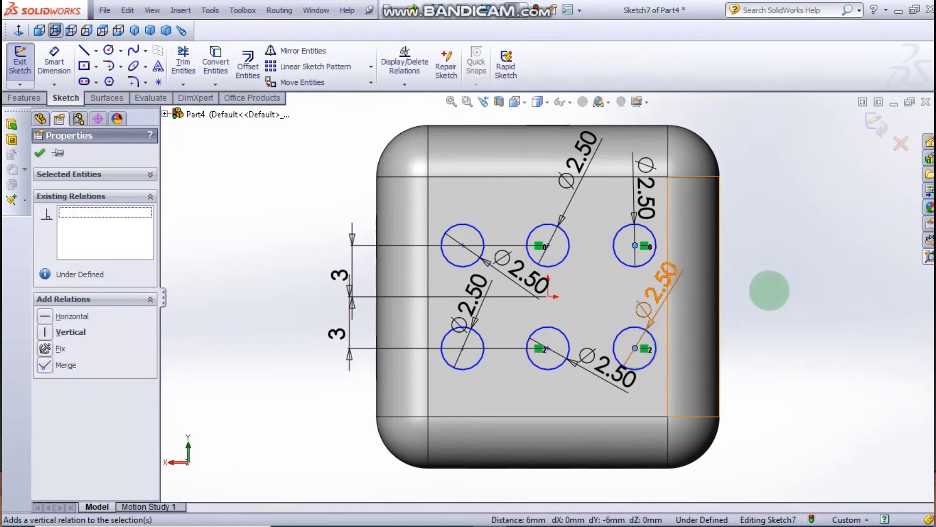
click(769, 289)
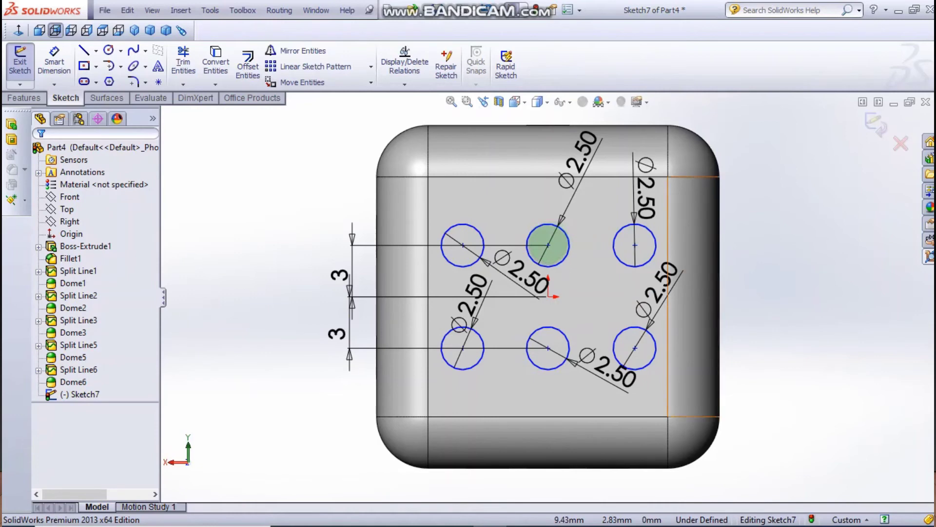
Make the middle circle centres vertical with the sketch origin.
click(548, 245)
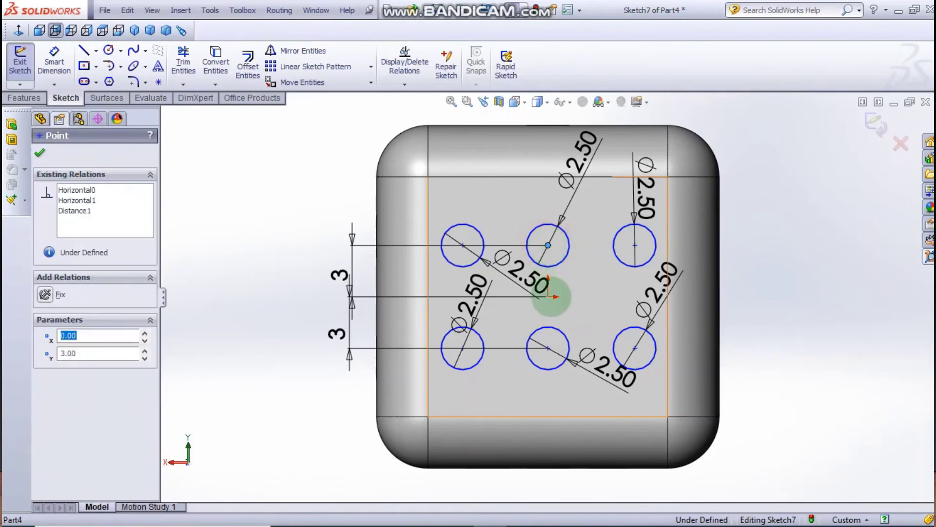
click(549, 296)
click(548, 348)
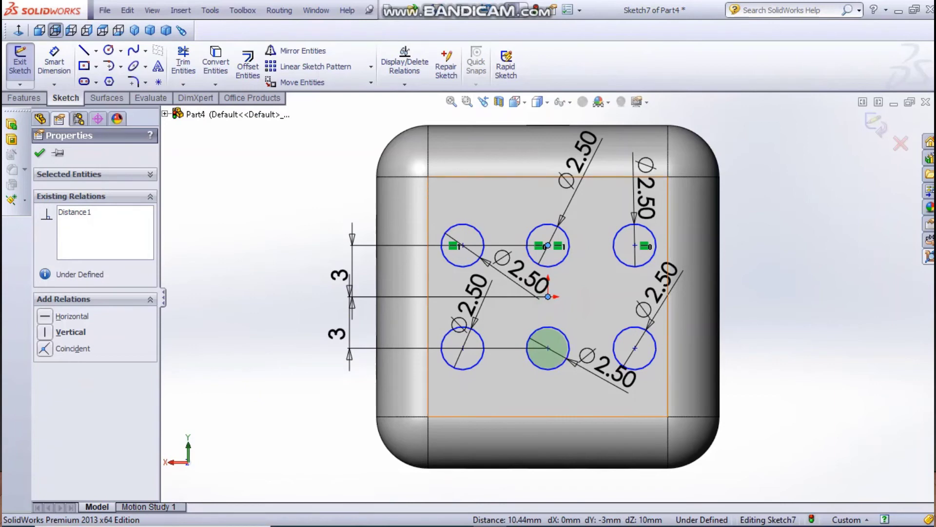
click(548, 348)
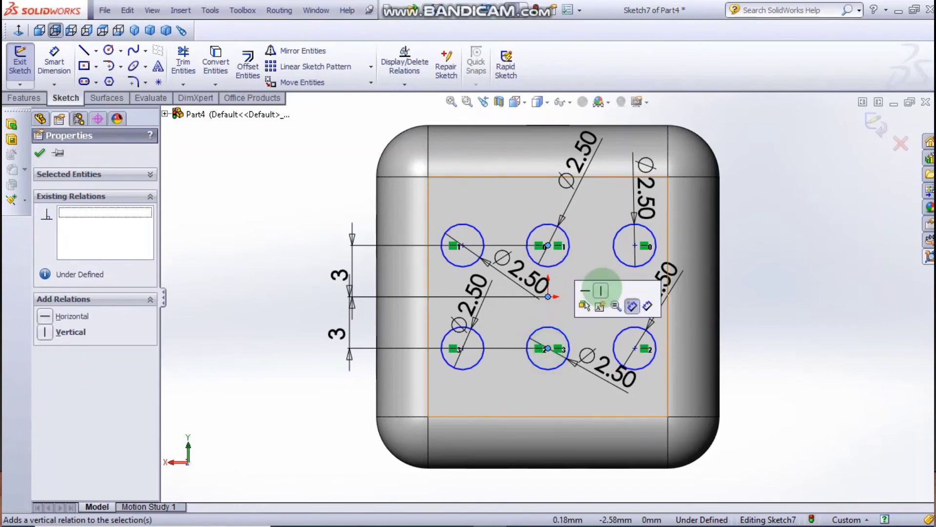
click(602, 291)
click(243, 242)
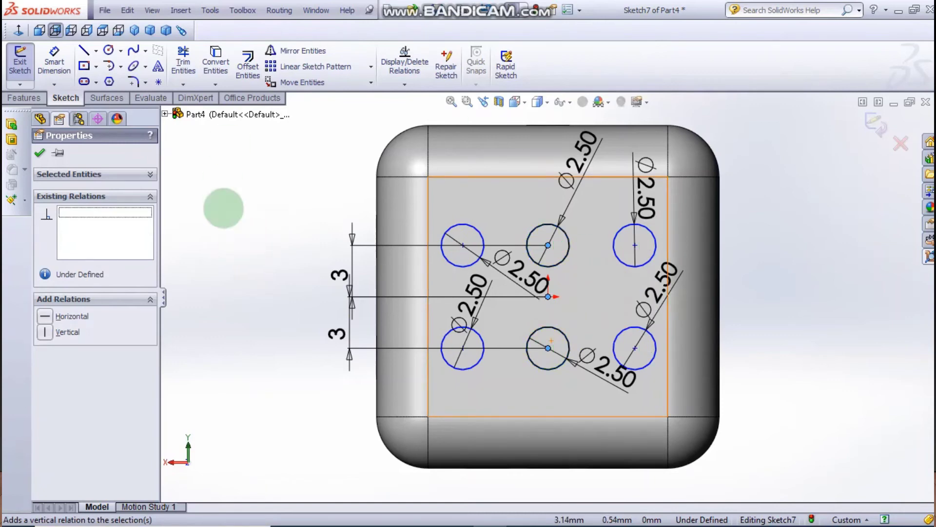
click(56, 59)
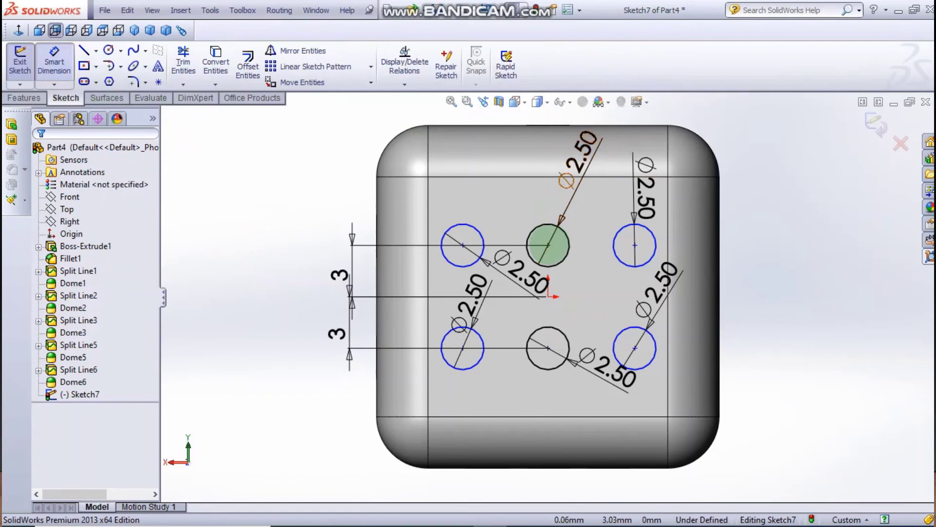
Space the upper-left and upper-right circle centres 4.50 mm from the upper-middle centre.
click(548, 246)
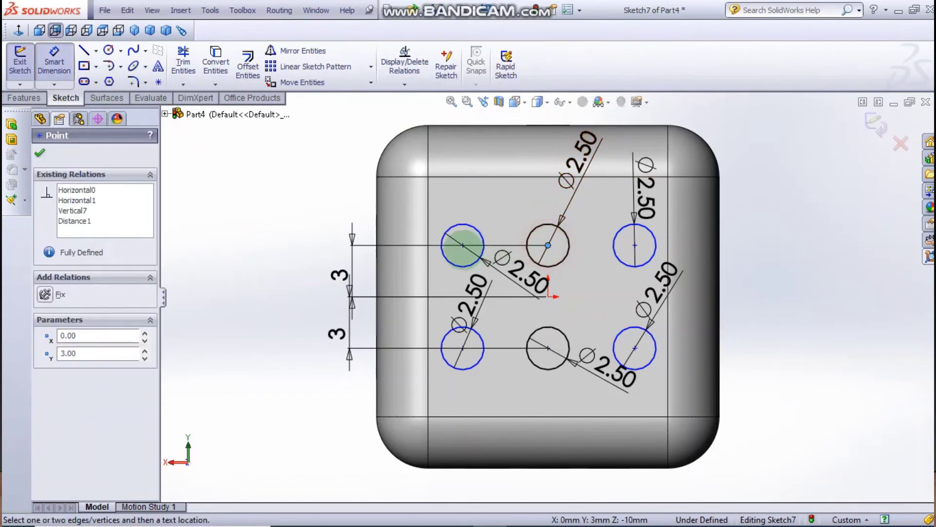
click(462, 245)
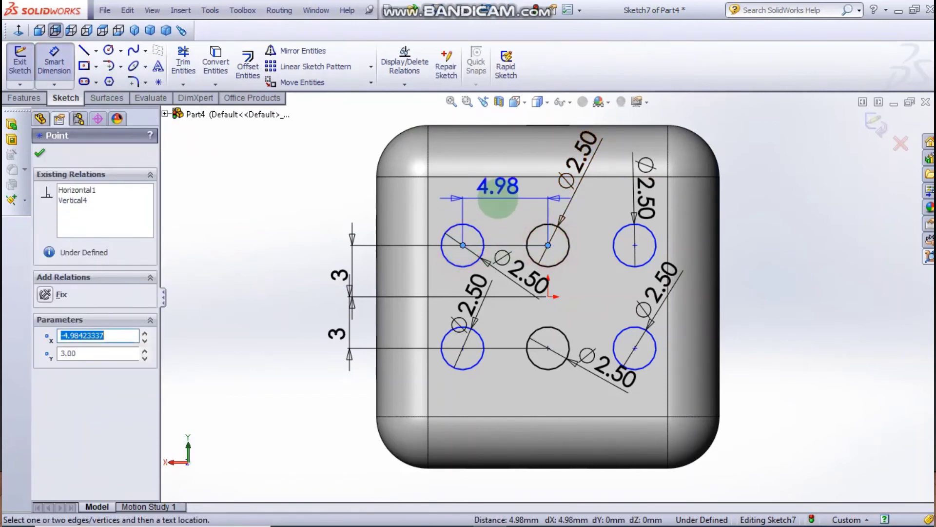
click(498, 199)
text(4)
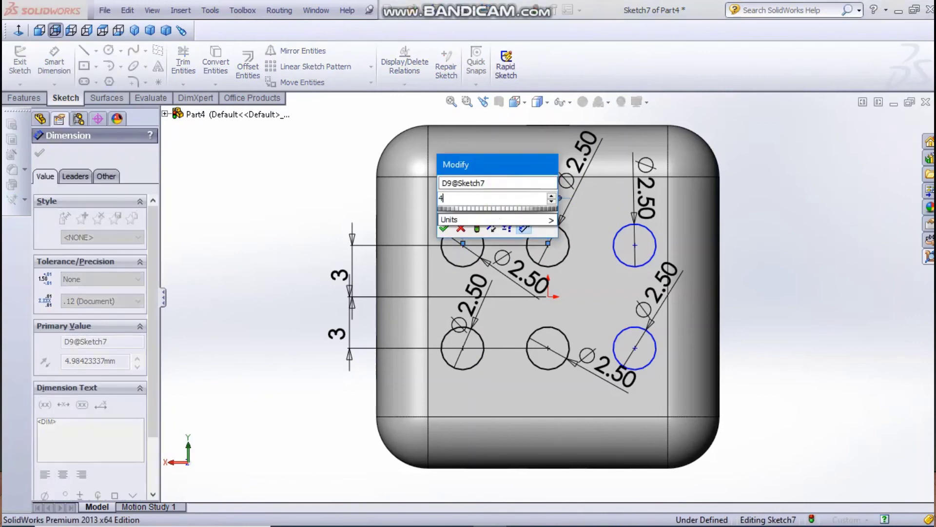
text(.5)
key(Escape)
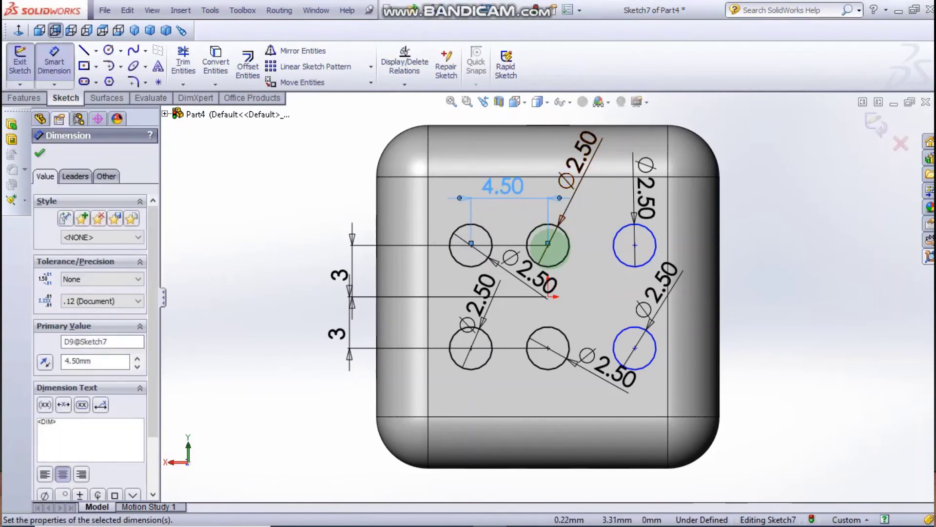
click(550, 248)
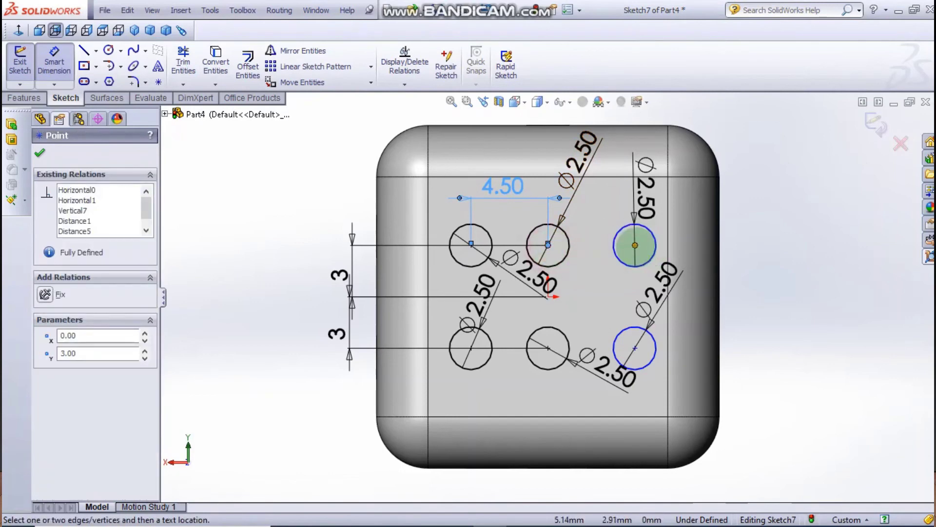
click(634, 245)
click(597, 197)
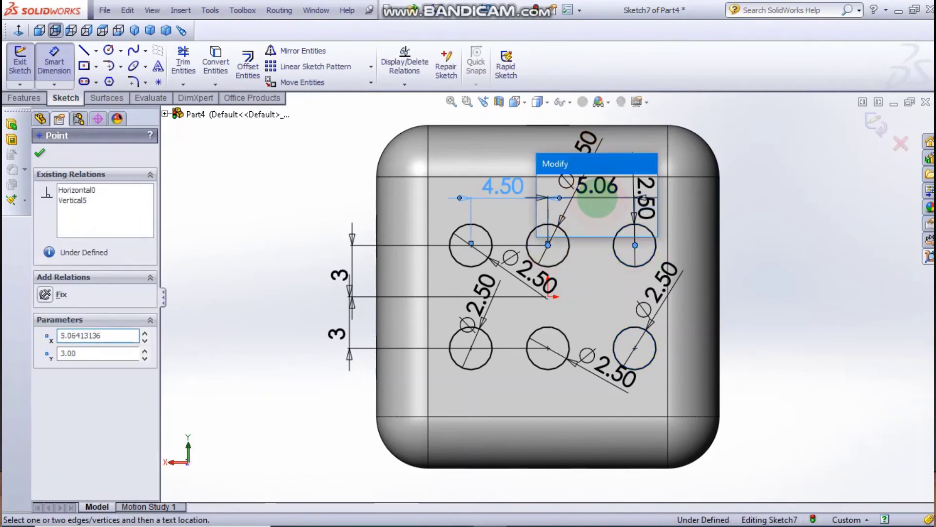
text(4.5)
key(Return)
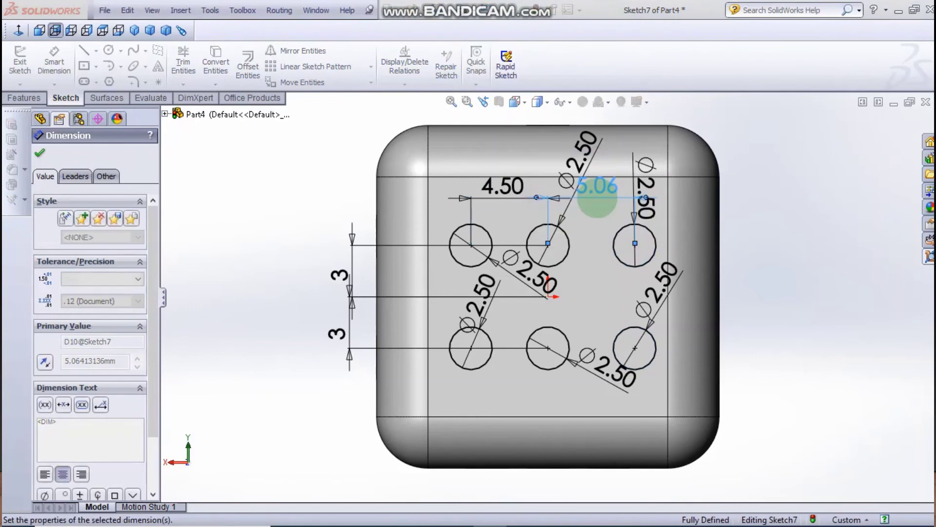
click(745, 190)
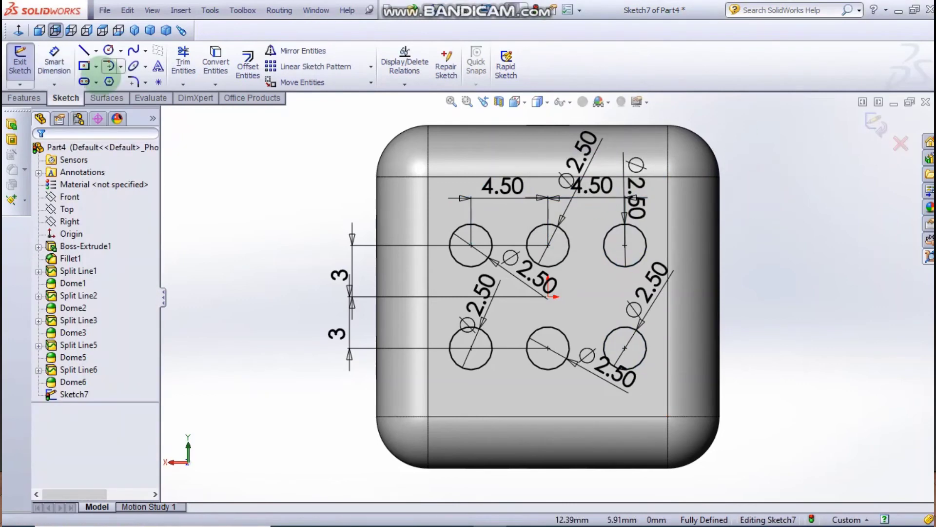
Project Sketch7's six circles onto the die's front face as Split Line7.
click(23, 97)
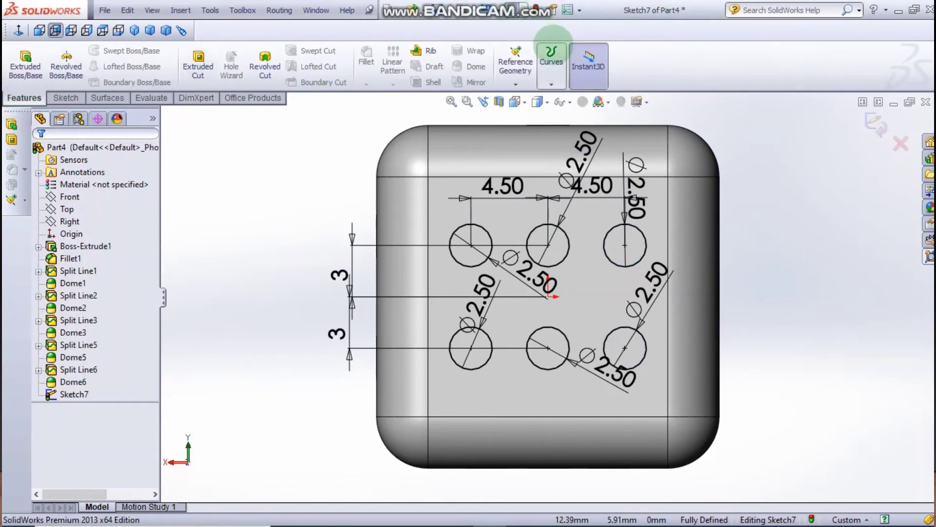
click(551, 57)
click(577, 98)
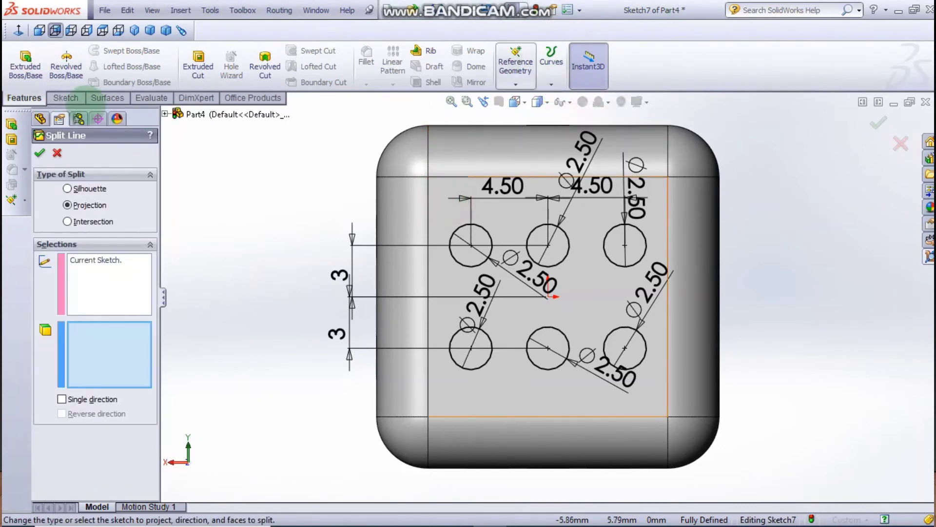
click(39, 153)
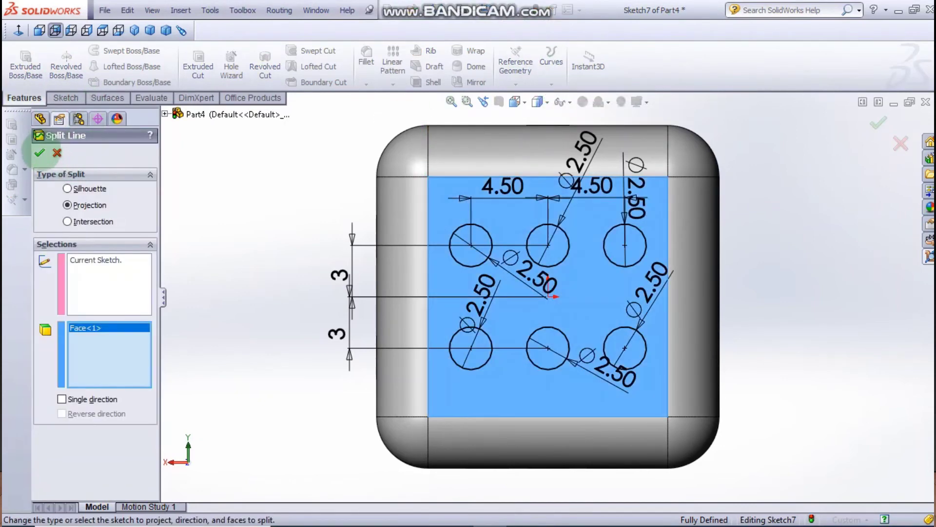
click(262, 161)
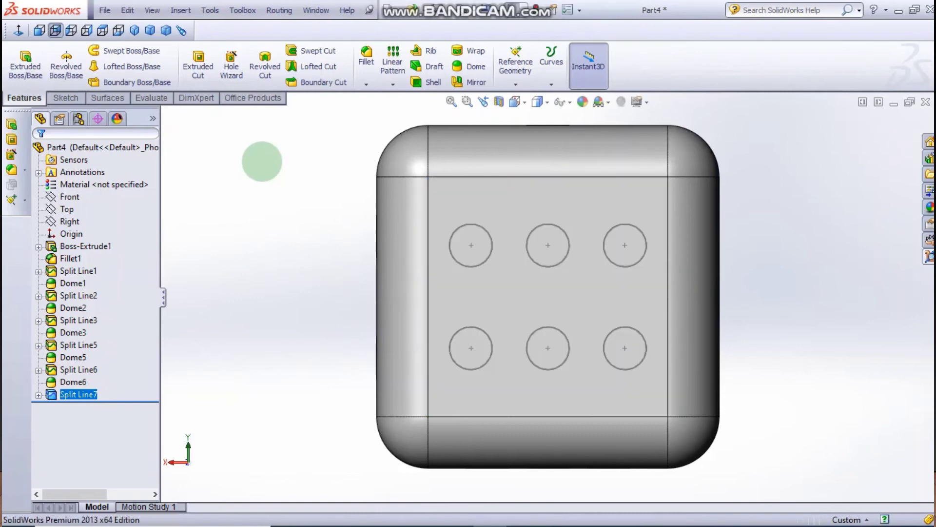
Dome the six circle faces inward at 0.50 mm to create Dome7.
click(262, 162)
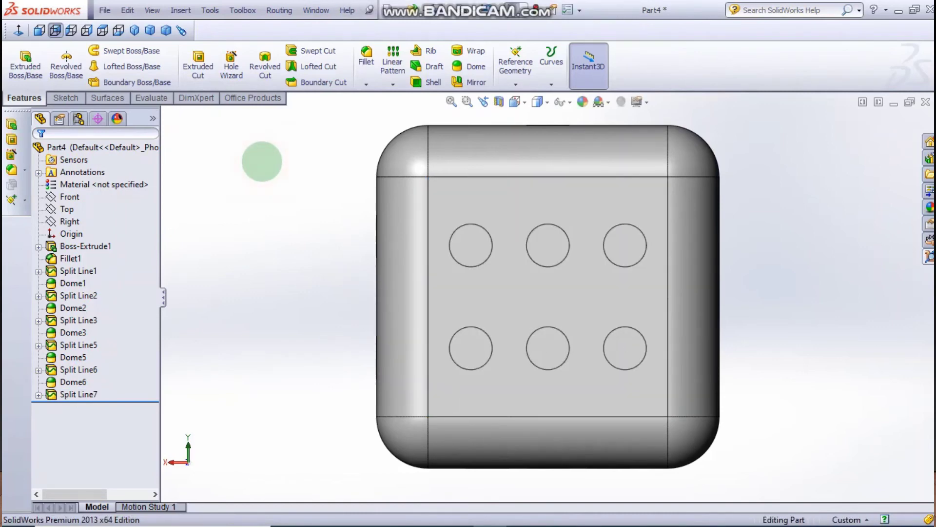
click(477, 65)
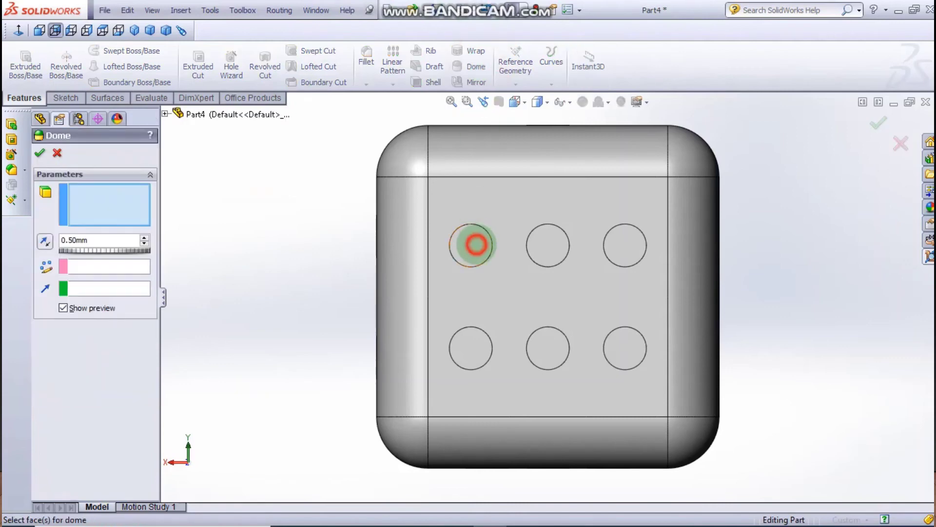
click(477, 245)
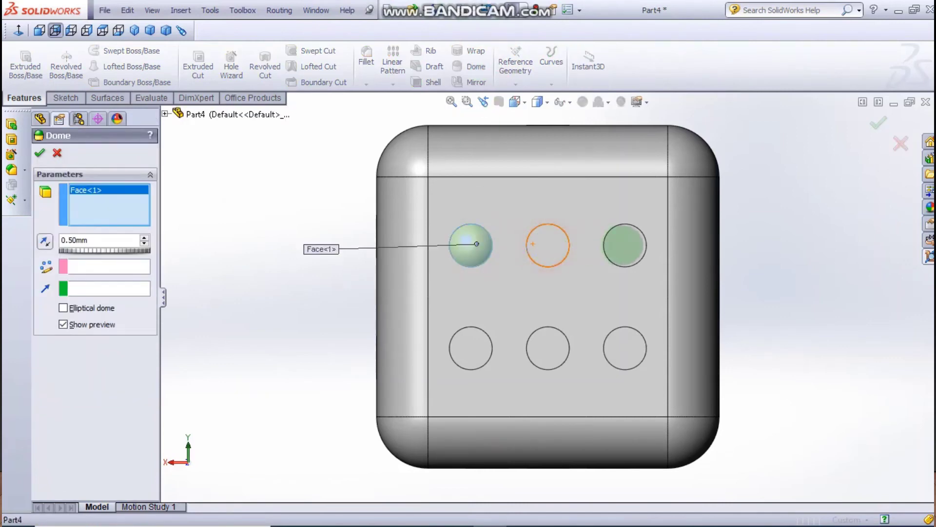
click(545, 244)
click(550, 349)
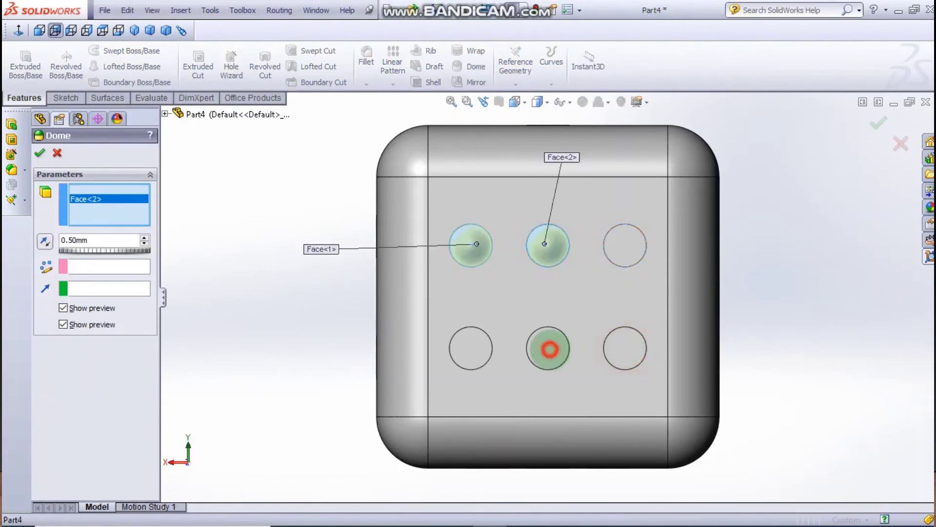
click(471, 349)
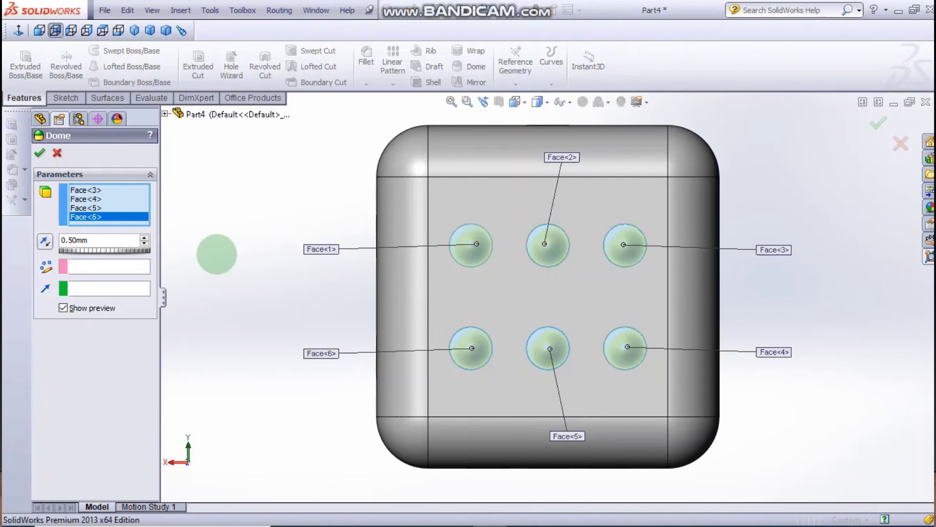
click(45, 242)
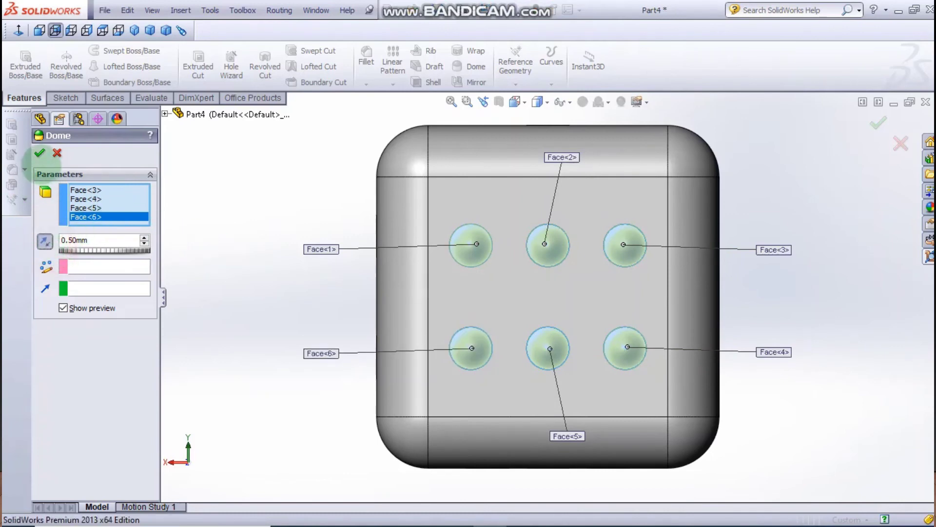
click(40, 152)
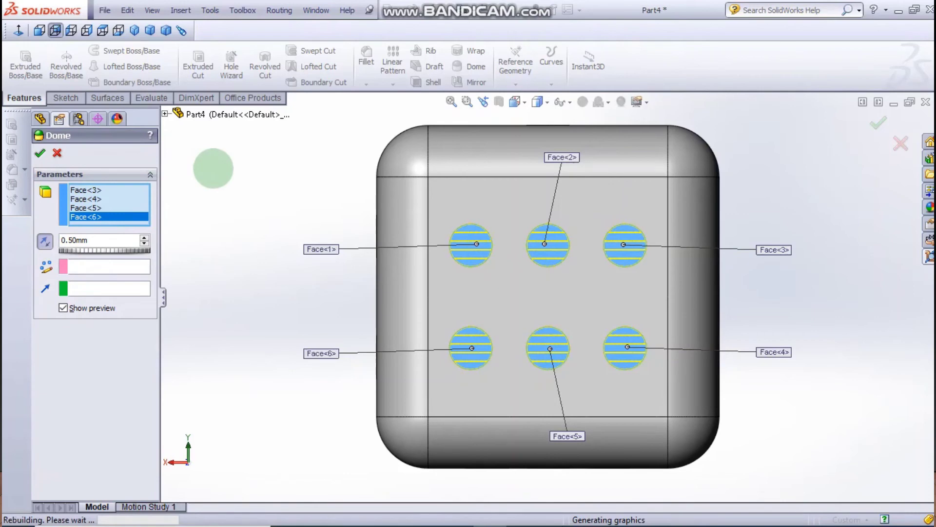
click(213, 168)
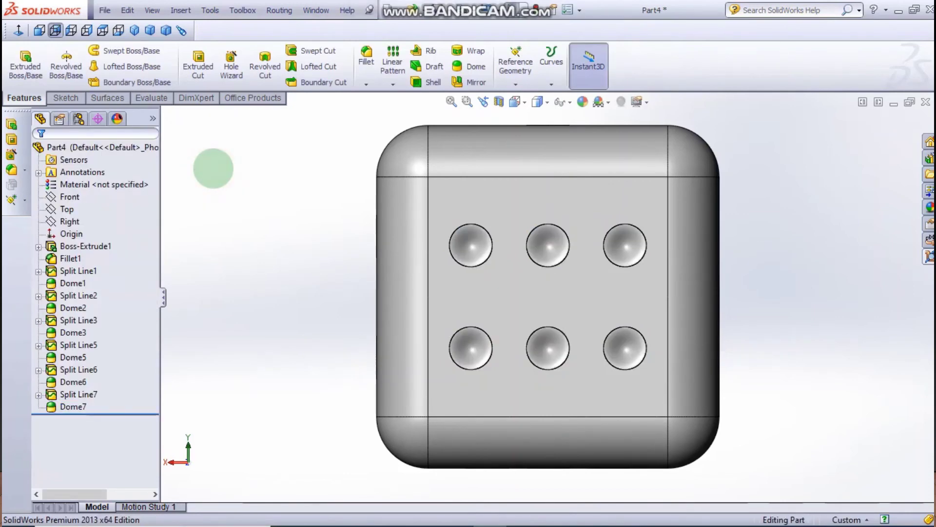
Check the finished die in trimetric, orbit it, then snap it to the isometric view.
click(151, 30)
click(287, 253)
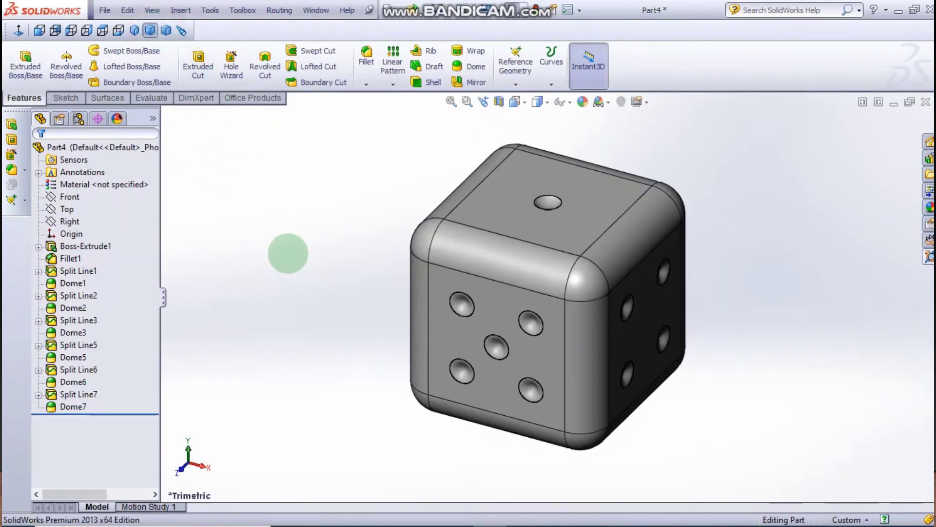
mouse_move(328, 243)
middle_down()
mouse_move(388, 178)
mouse_move(388, 109)
mouse_move(328, 101)
mouse_move(274, 211)
mouse_move(329, 370)
mouse_move(408, 387)
mouse_move(301, 245)
middle_up()
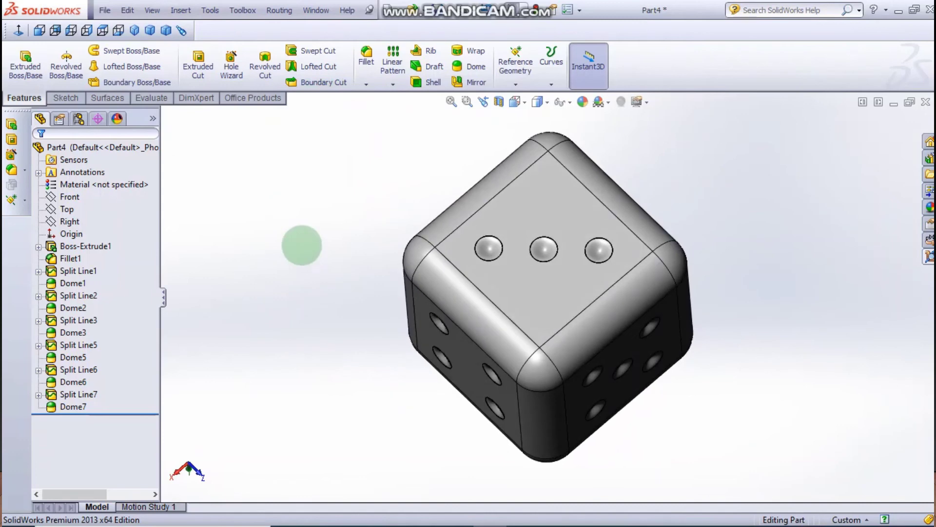
key(ctrl+space)
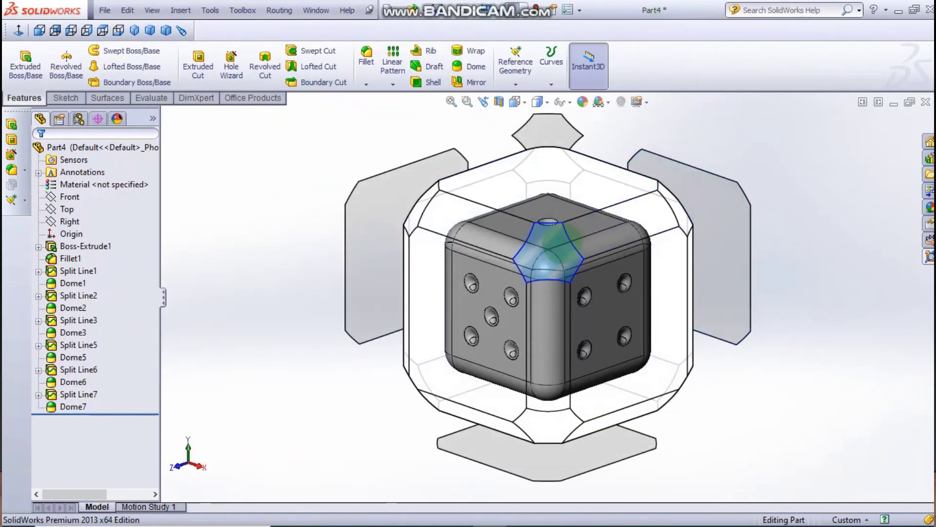
click(556, 237)
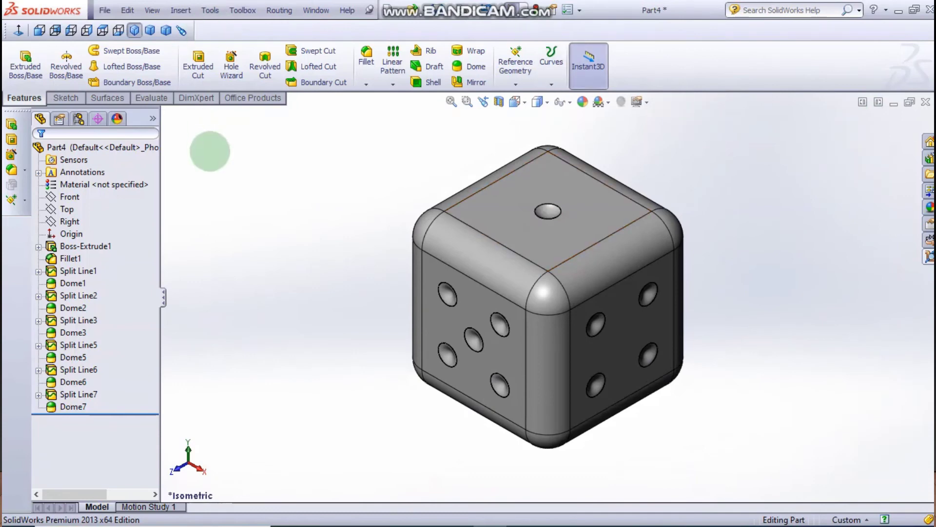
click(146, 149)
click(913, 200)
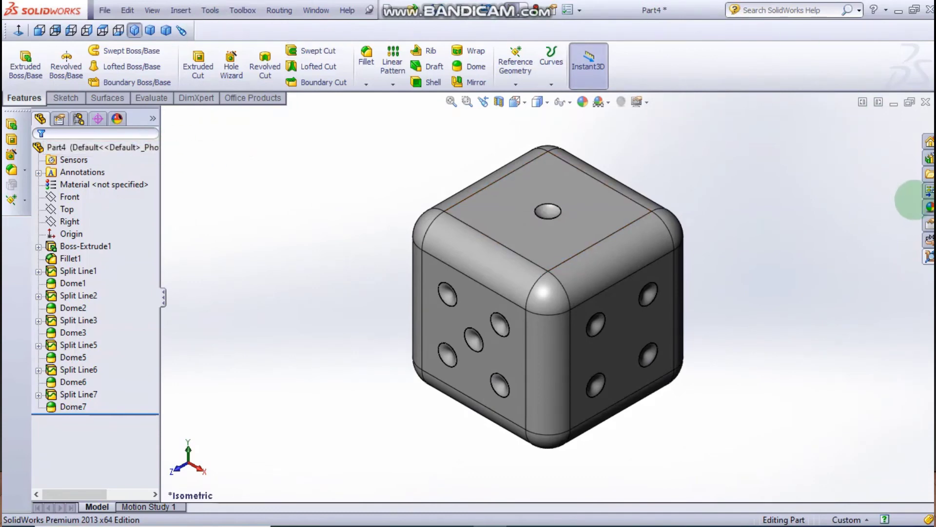
Select all the Dome features in the FeatureManager tree.
click(929, 207)
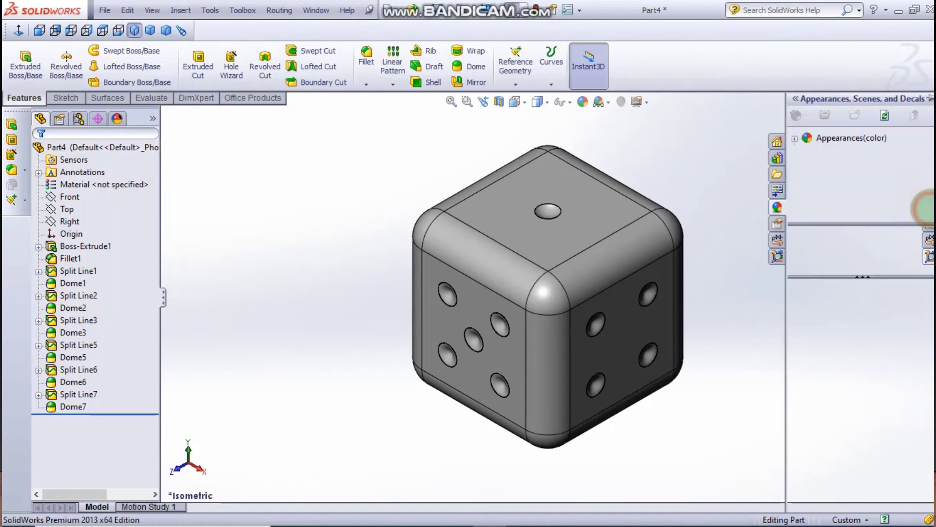
click(689, 123)
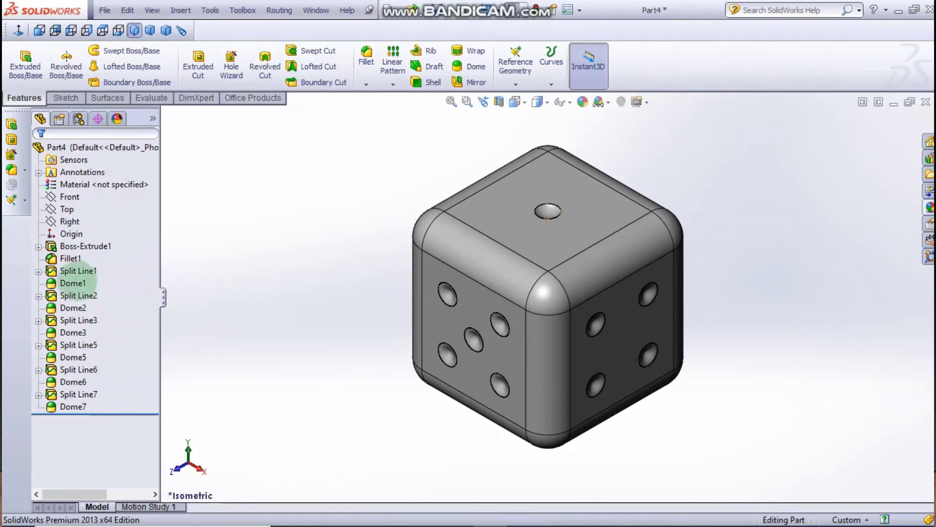
click(73, 283)
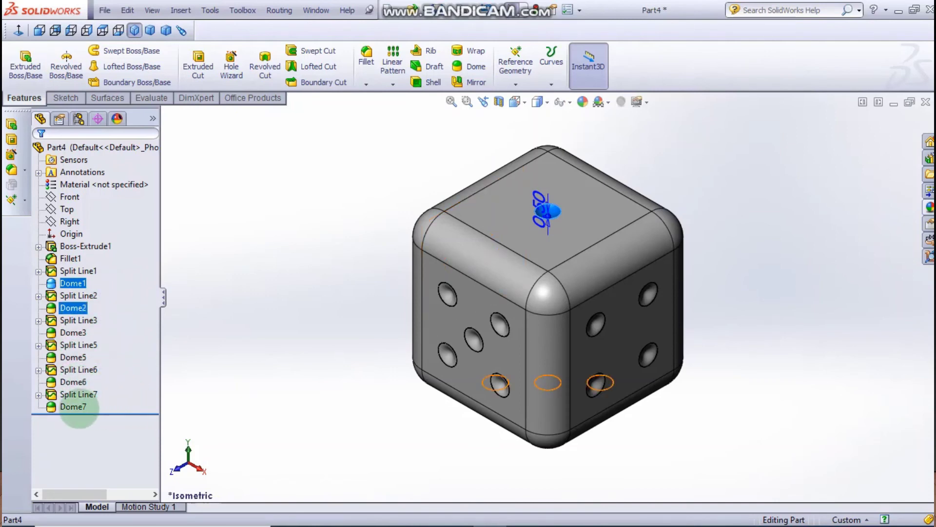
ctrl+click(73, 407)
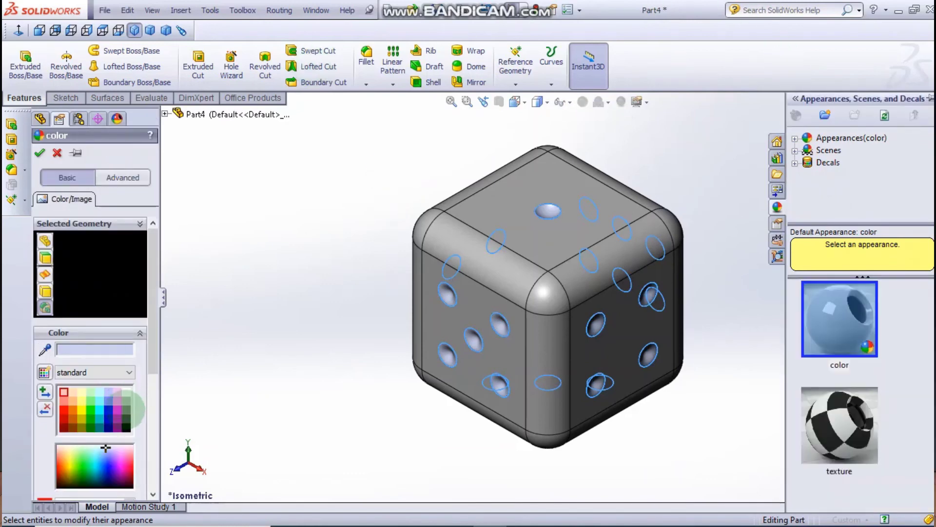
Colour the pips black with a standard finish.
click(126, 427)
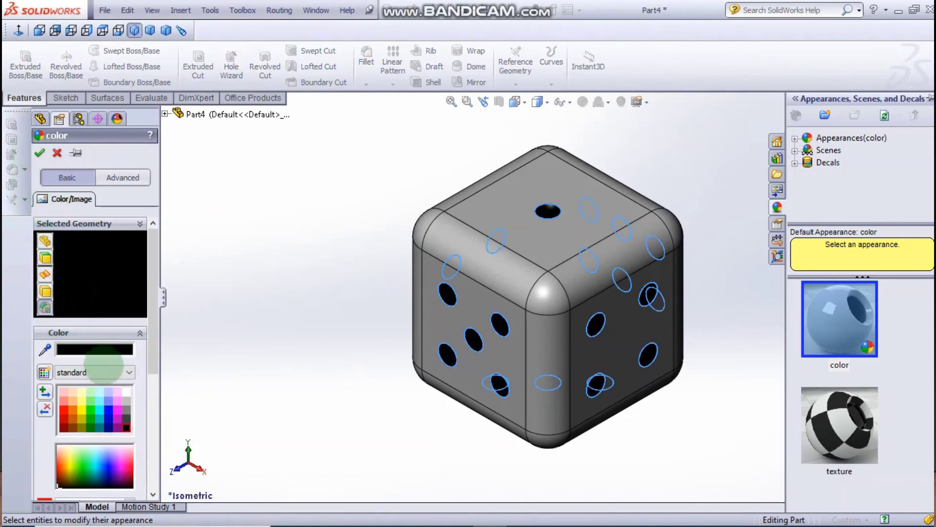
click(129, 372)
click(78, 393)
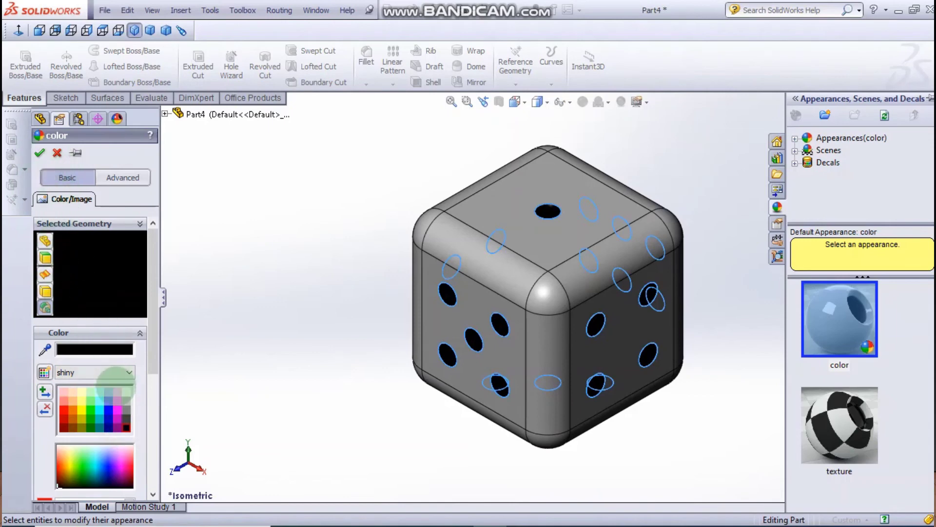
click(97, 373)
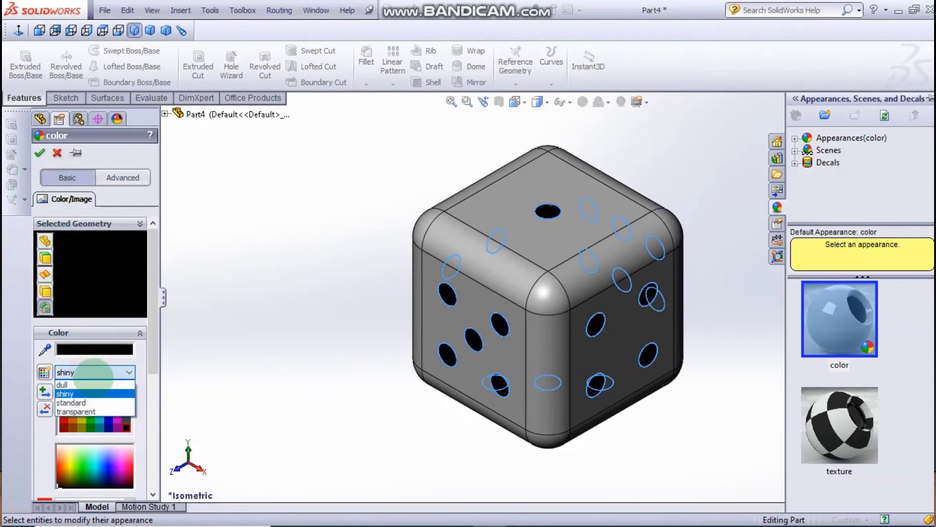
click(70, 388)
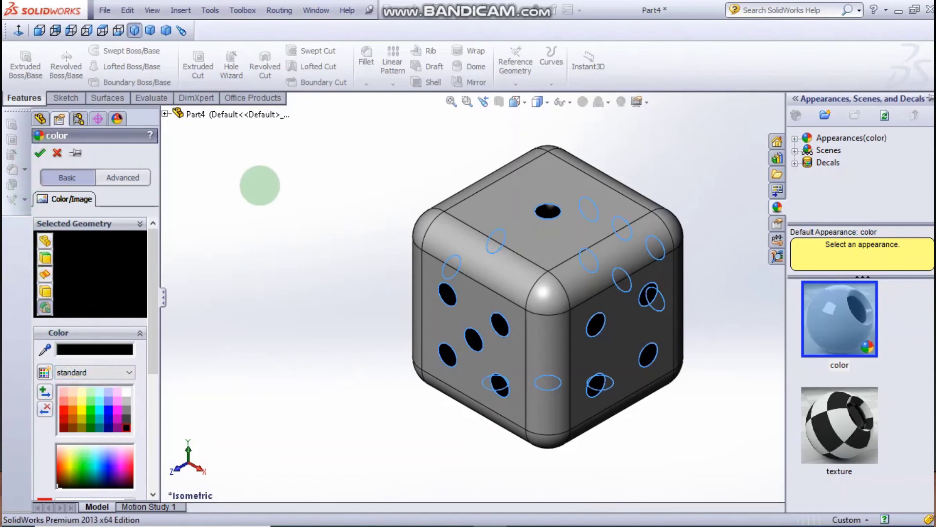
click(260, 185)
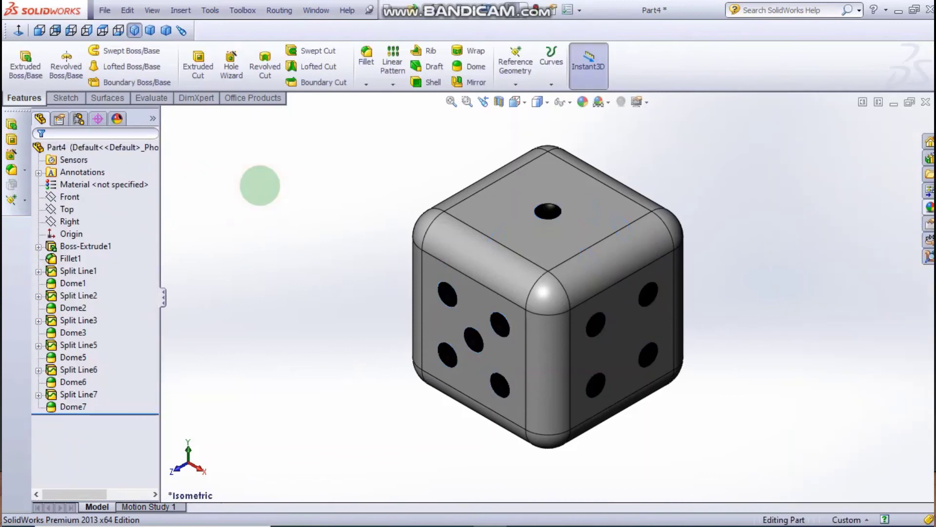
Open the appearance editor for Boss-Extrude1, viewed in trimetric.
mouse_move(349, 223)
middle_down()
mouse_move(446, 131)
mouse_move(497, 98)
mouse_move(398, 157)
mouse_move(347, 104)
middle_up()
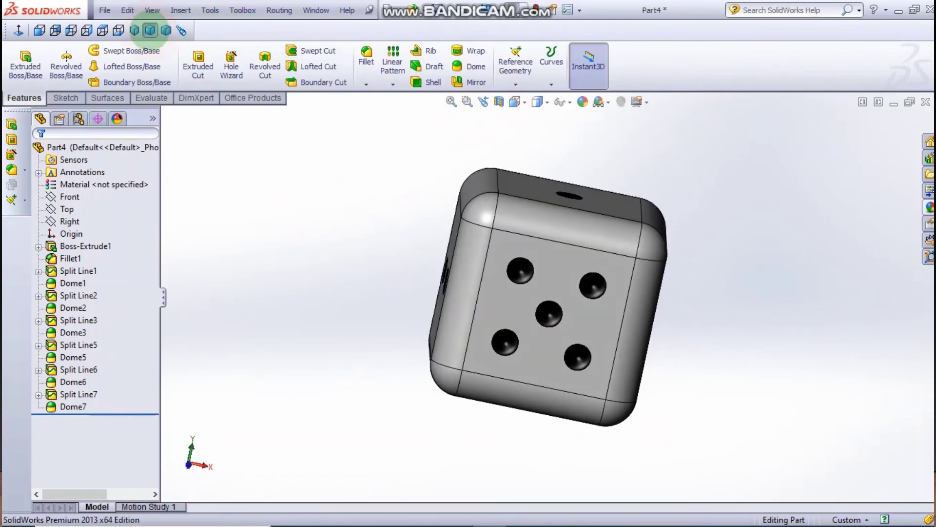
click(150, 30)
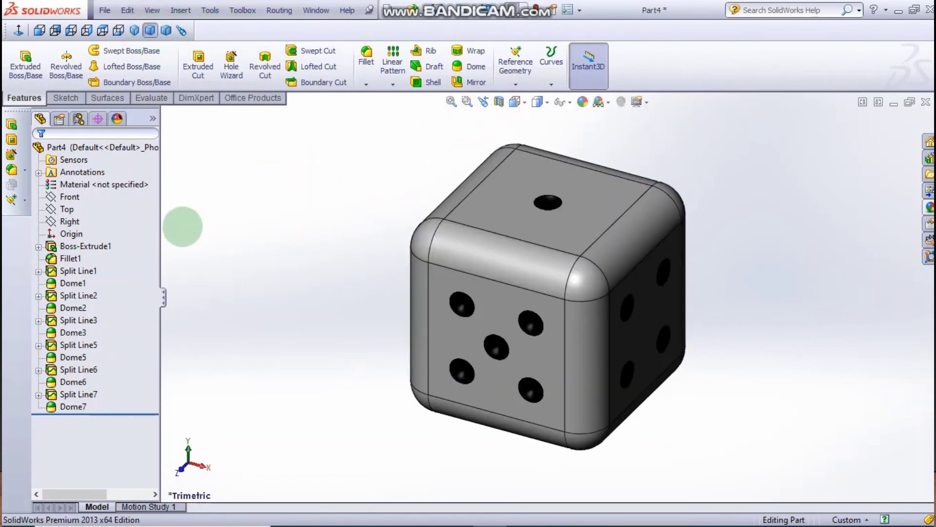
click(96, 246)
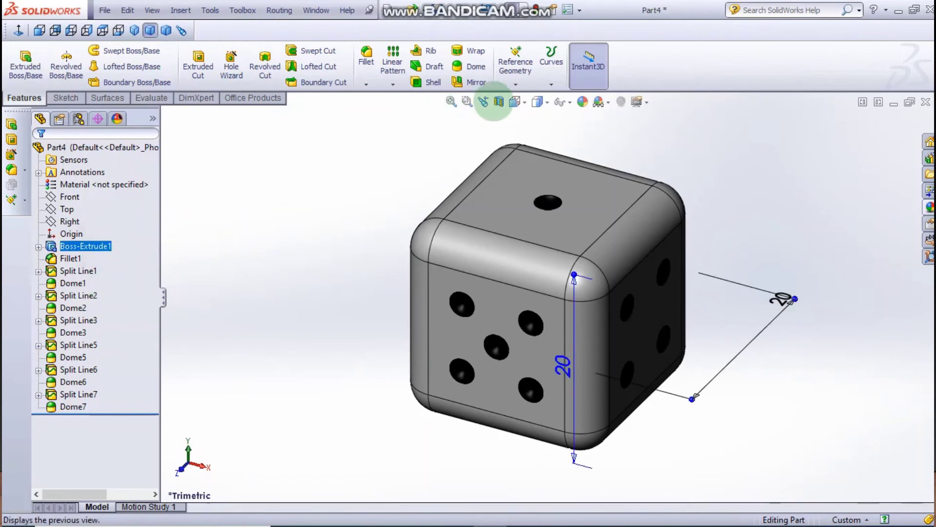
click(583, 102)
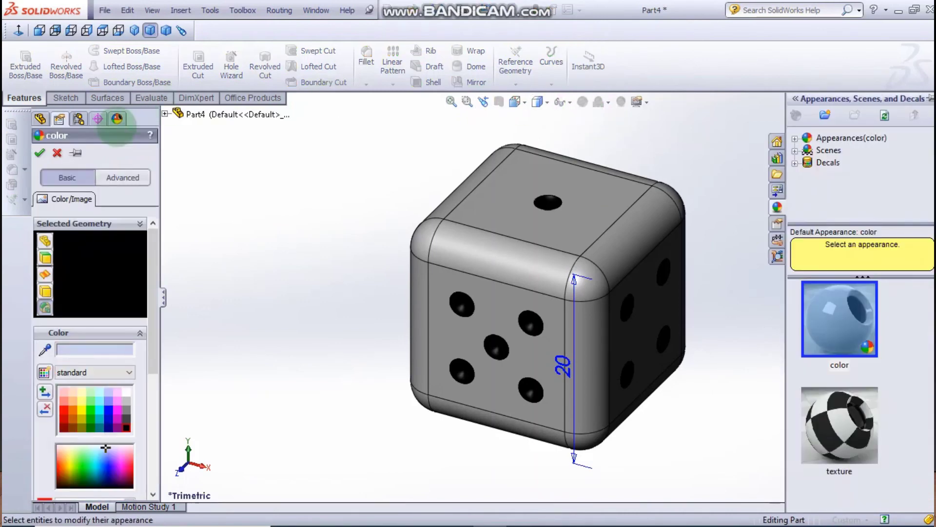
Apply a white colour appearance to Boss-Extrude1 and Fillet1.
click(57, 153)
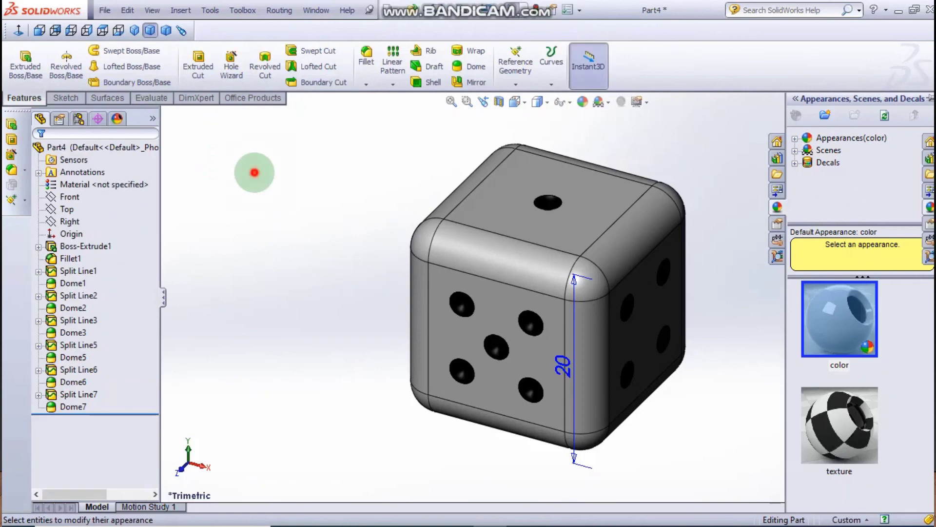
click(87, 246)
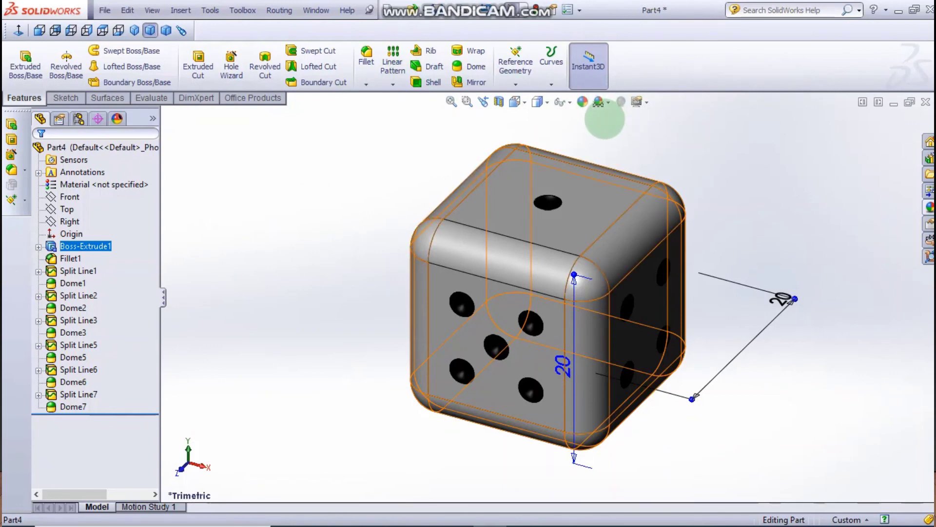
ctrl+click(71, 259)
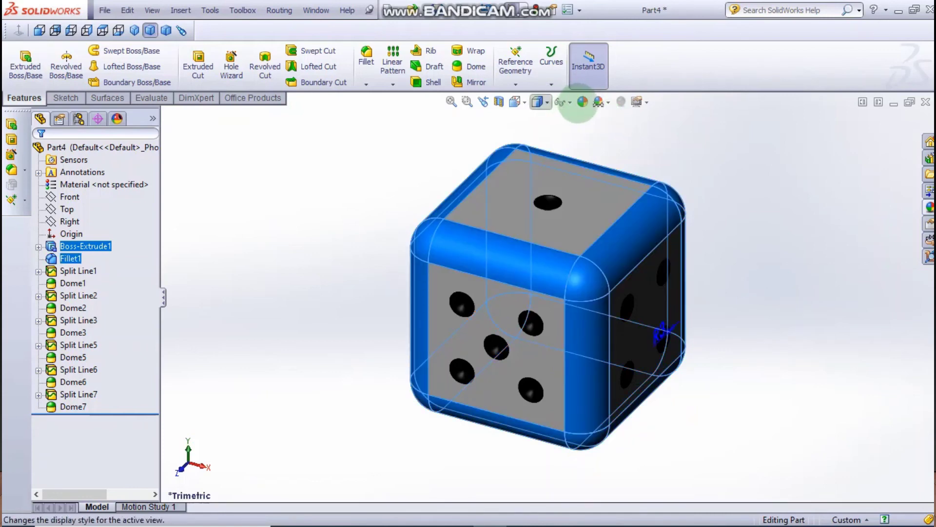
click(584, 102)
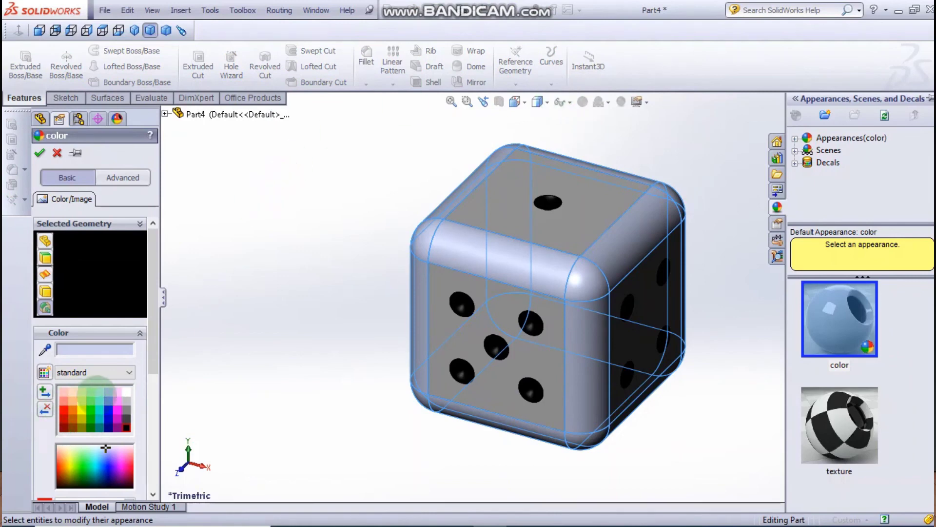
click(127, 392)
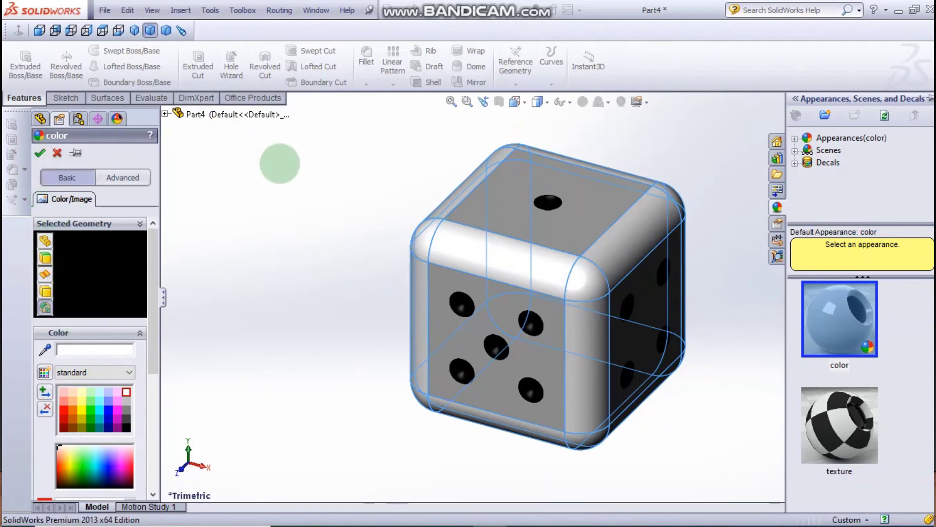
click(39, 153)
click(251, 239)
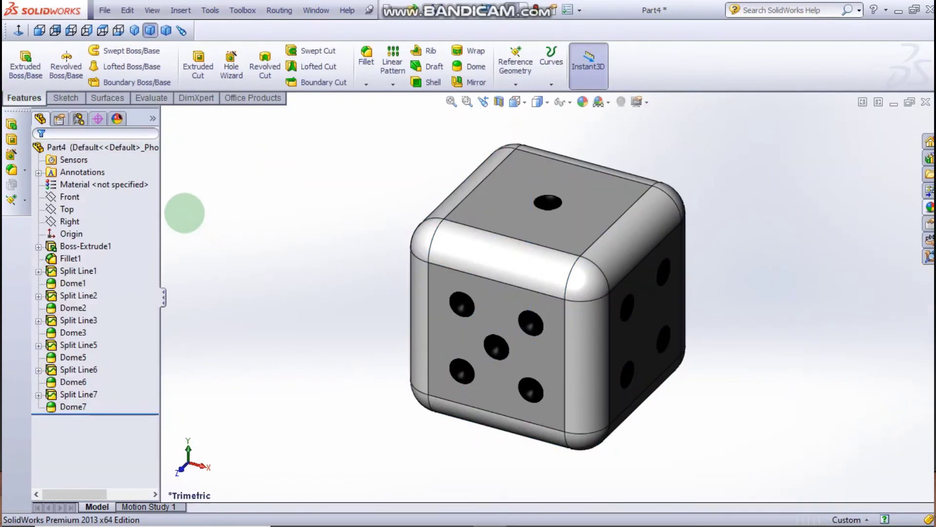
Review the appearances on Boss-Extrude1, then cancel the body appearance edit.
click(90, 247)
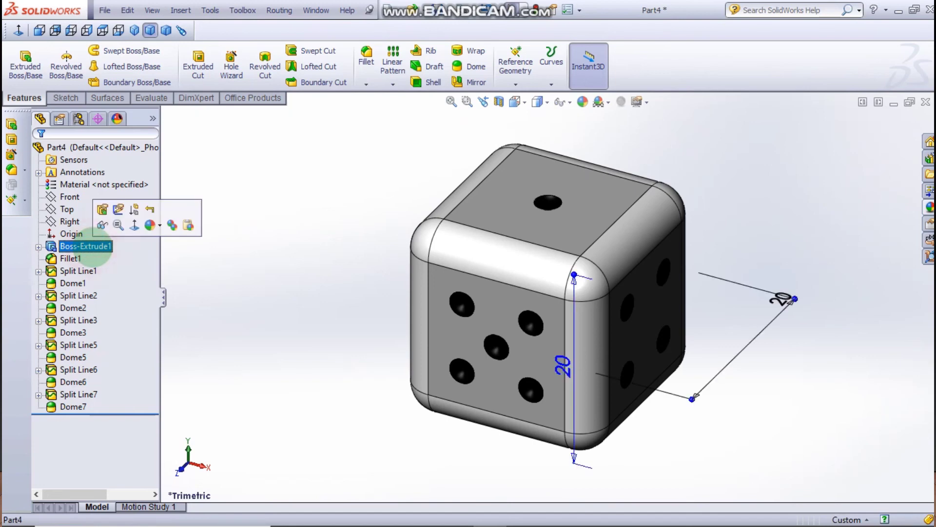
click(161, 222)
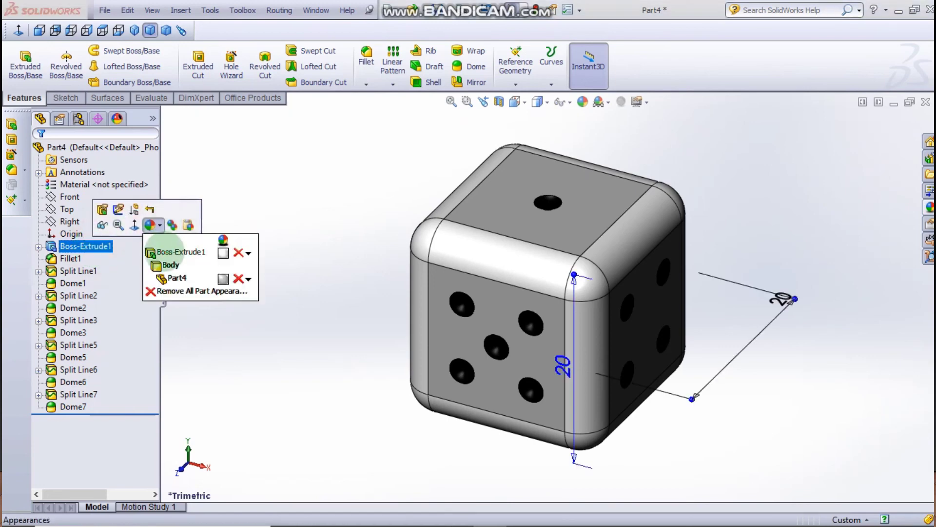
click(173, 264)
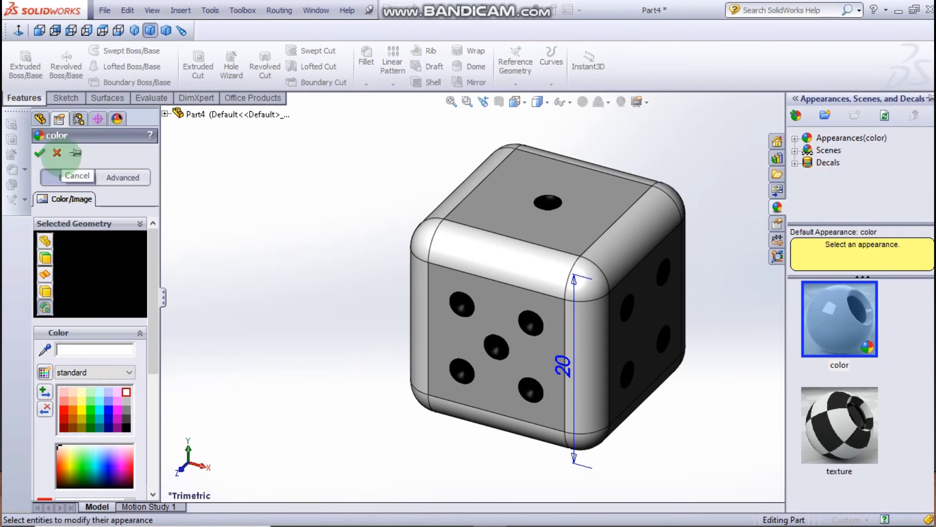
click(58, 154)
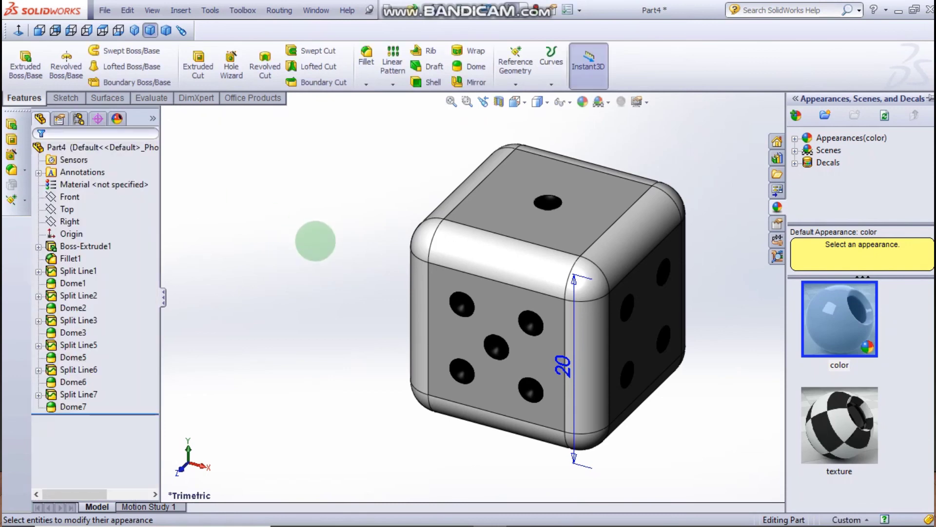
Drag white High Gloss plastic from the appearance library onto the die.
click(887, 149)
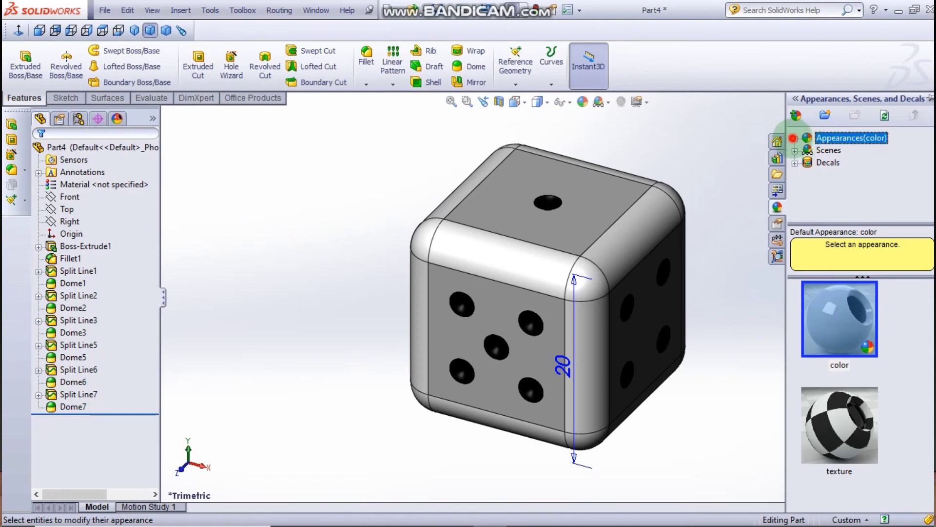
click(793, 138)
scroll(832, 188, down, 2)
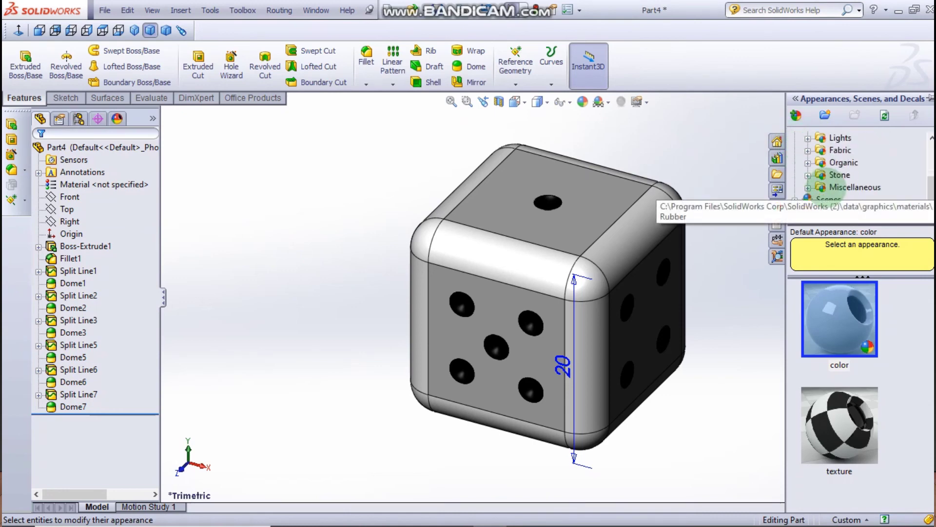
scroll(829, 188, up, 3)
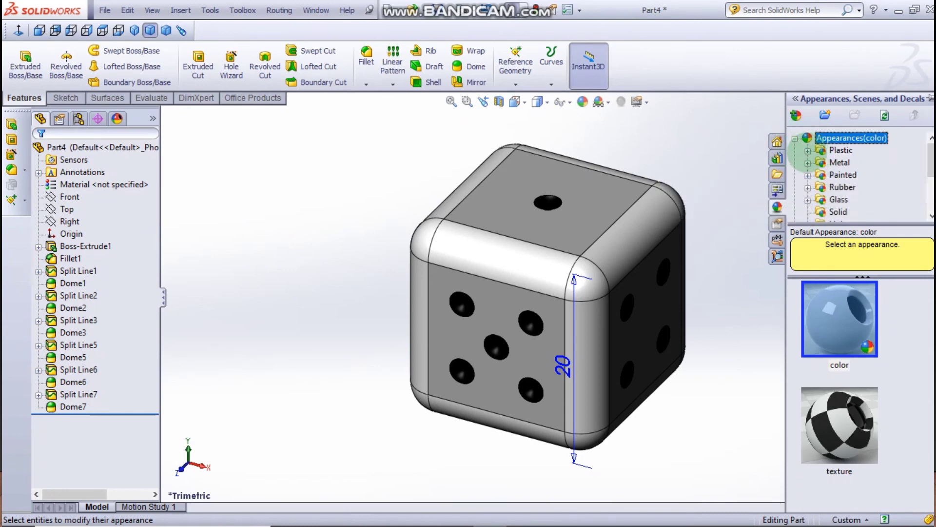
click(808, 152)
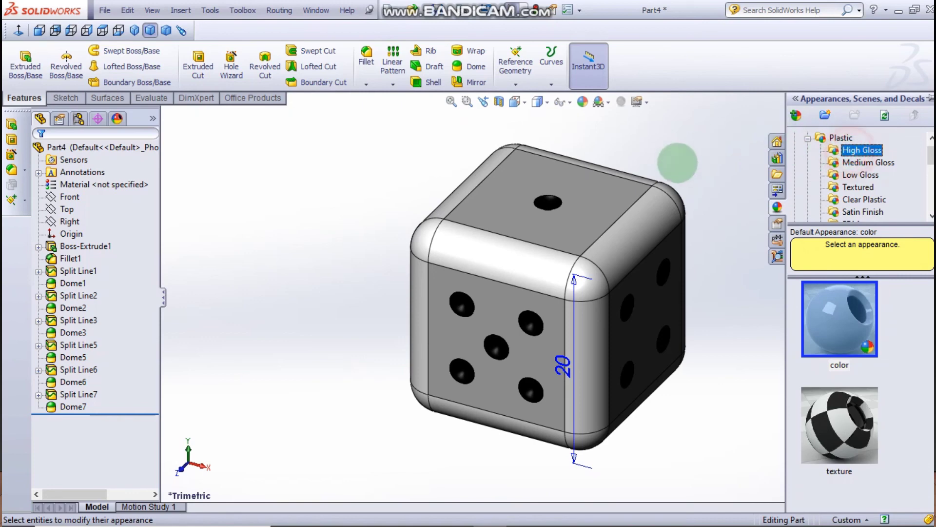
drag(861, 149, 599, 205)
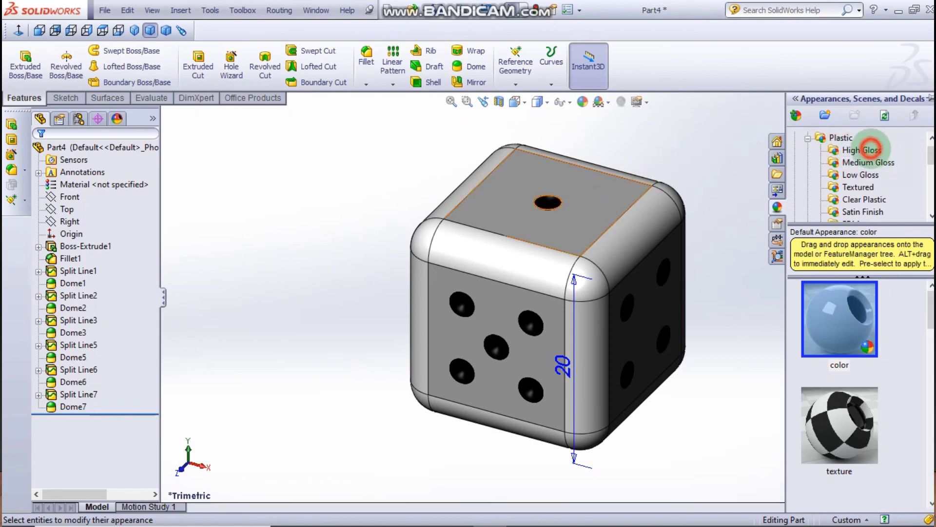
click(871, 150)
mouse_move(840, 319)
mouse_down()
mouse_move(604, 200)
mouse_move(592, 208)
mouse_up()
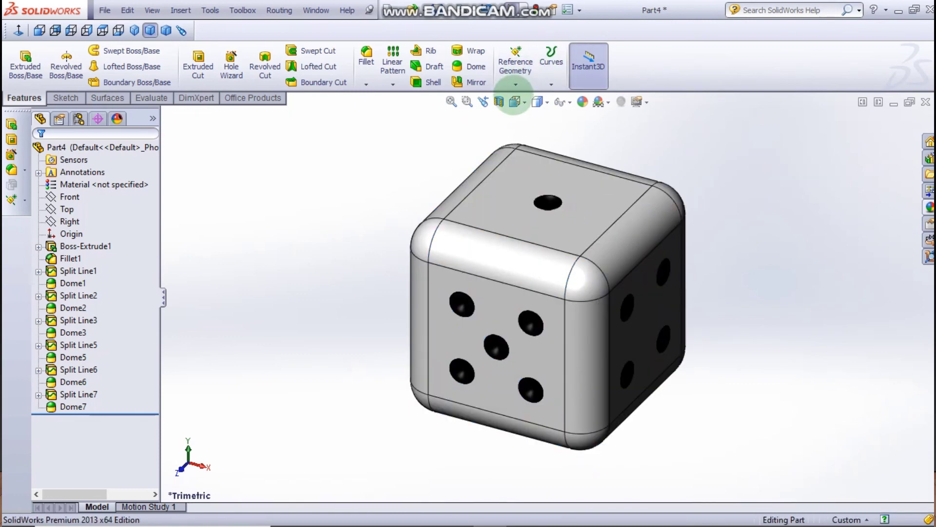
Switch the display style to Shaded without edge lines.
click(538, 103)
click(539, 136)
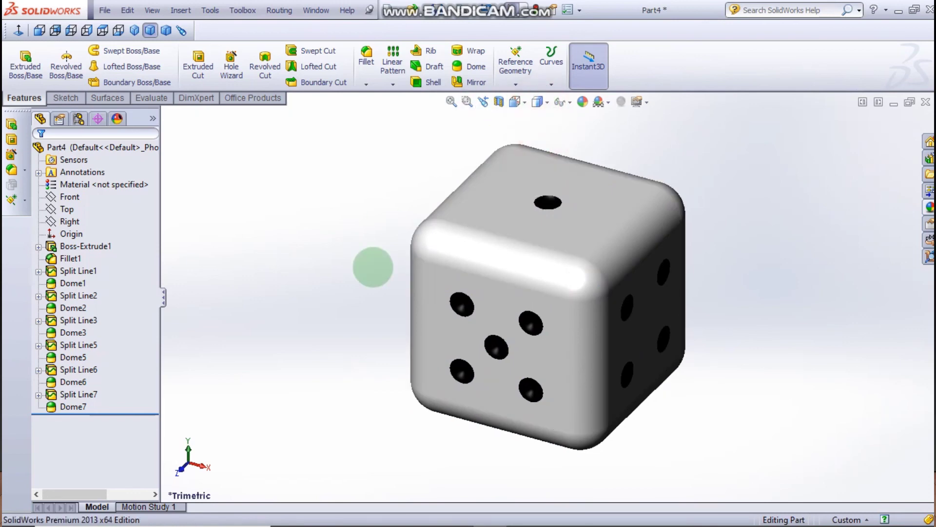
mouse_move(311, 207)
middle_down()
mouse_move(291, 213)
mouse_move(272, 308)
mouse_move(299, 314)
mouse_move(355, 167)
mouse_move(397, 136)
middle_up()
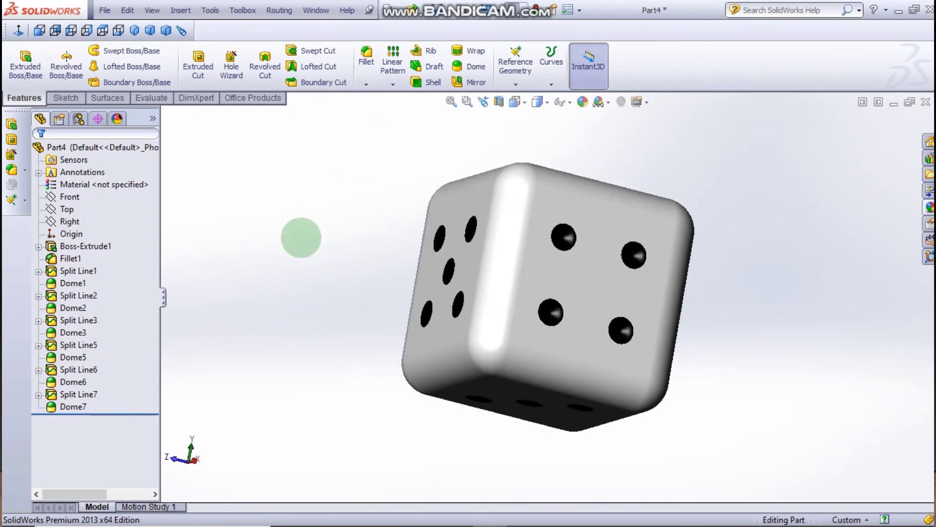
Rotate the die to inspect the three-, six- and two-pip faces, ending in trimetric.
key(Up)
key(Up)
key(Up)
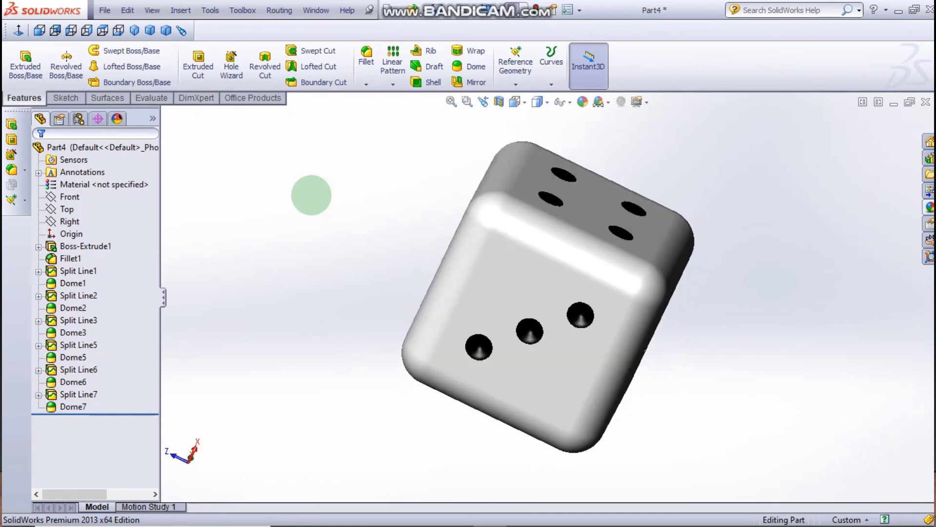
key(Up)
key(Up)
key(Up)
key(Up)
key(Up)
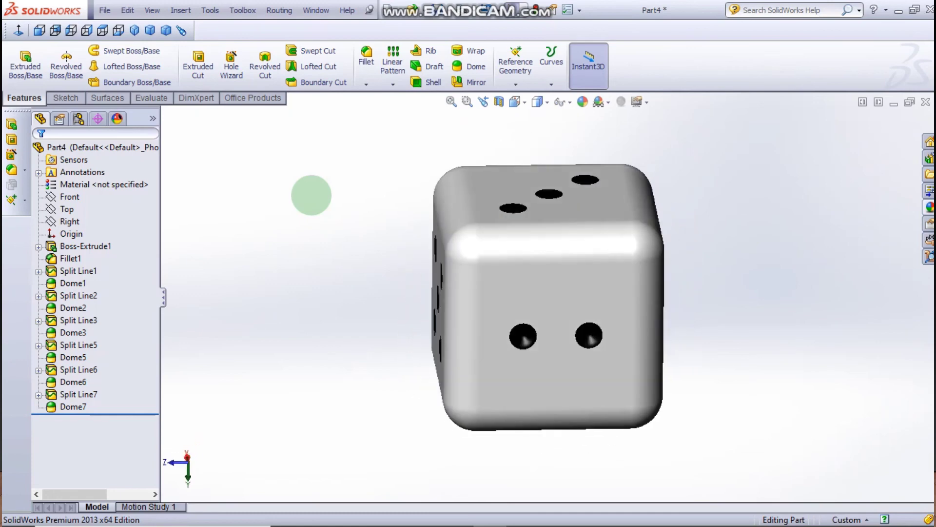
key(Up)
key(Up)
key(Up)
key(Right)
key(Right)
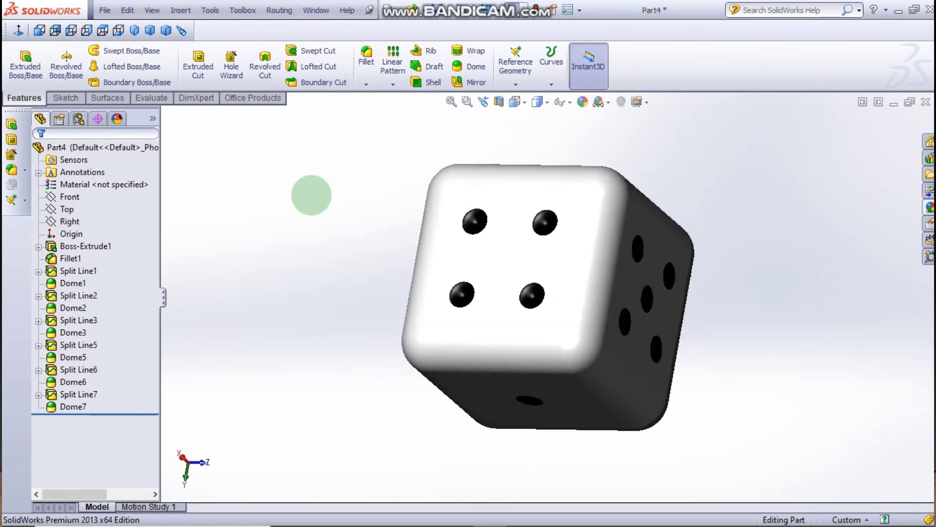
key(Right)
key(Right)
key(Right)
key(Right)
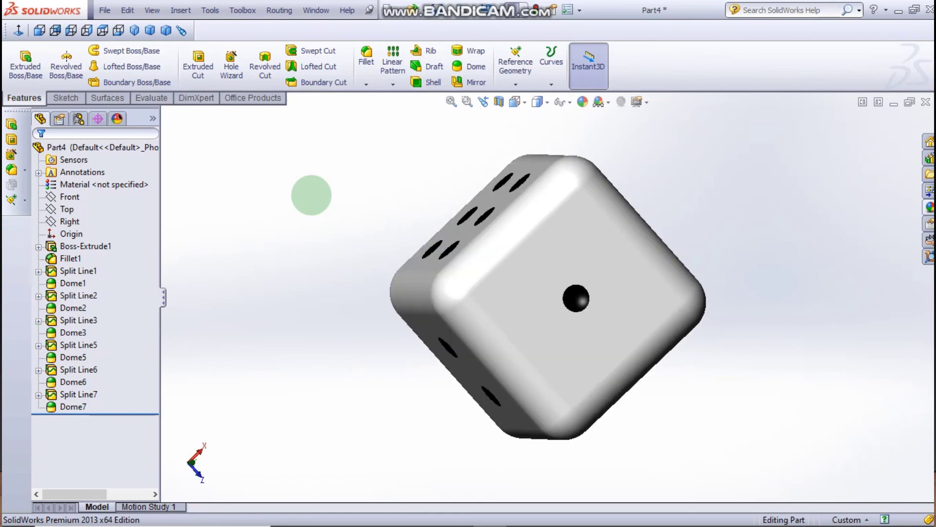
key(Up)
key(Up)
key(Right)
key(Right)
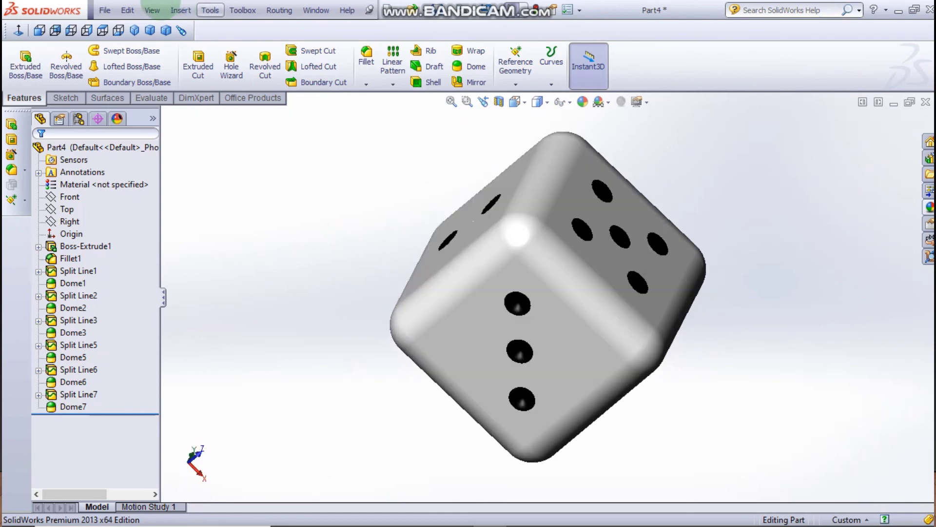
click(150, 30)
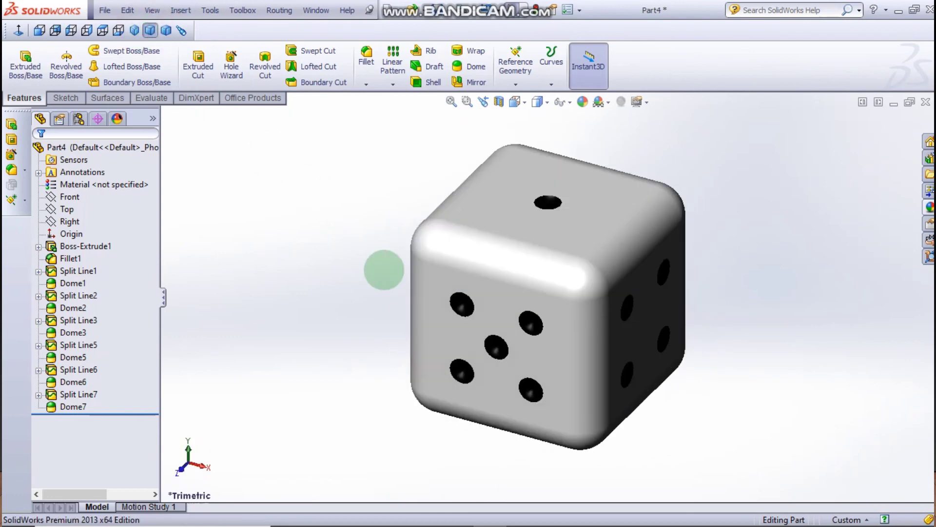